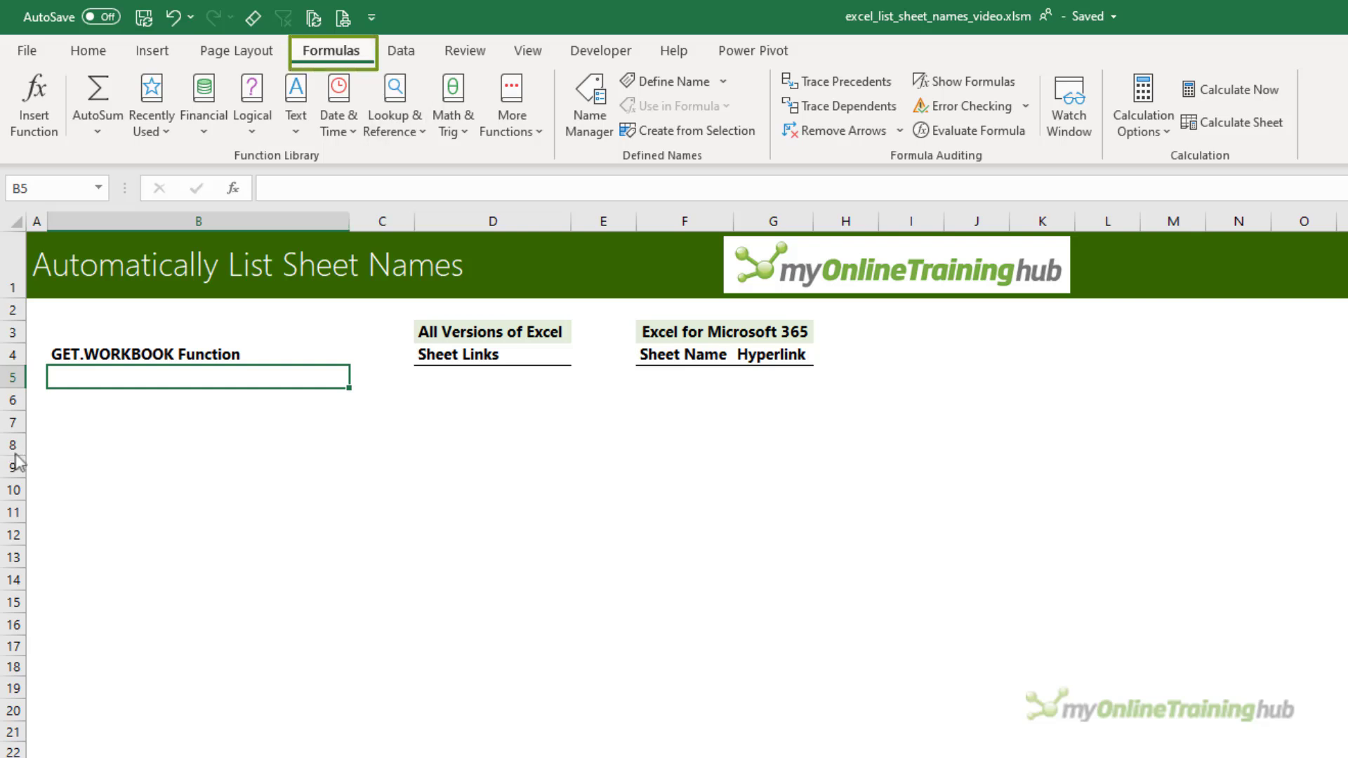
Define the workbook name GetWorkbook with Refers to set to =GET.WORKBOOK(1).
{"action": "left_click", "coordinate": [699, 79]}
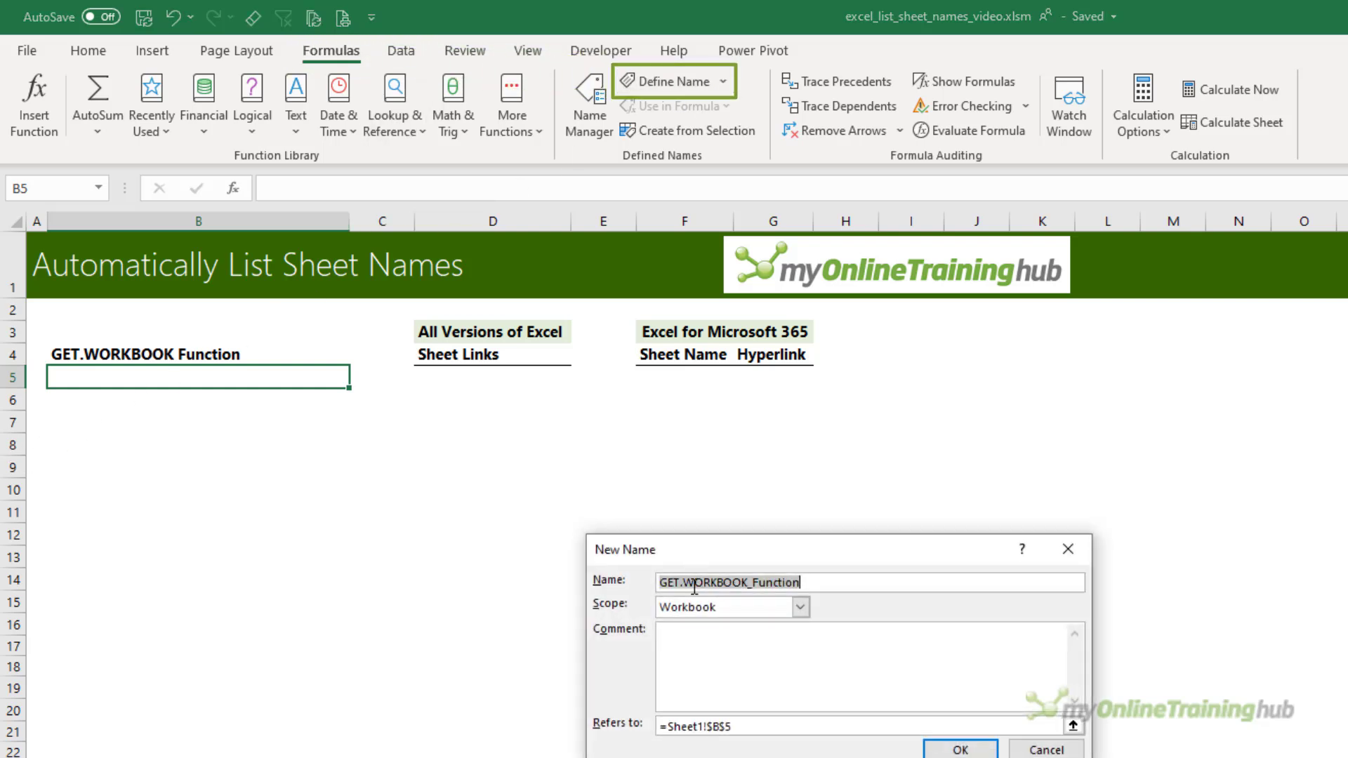
{"action": "left_click_drag", "start_coordinate": [711, 545], "coordinate": [320, 453]}
{"action": "type", "text": "GetWork"}
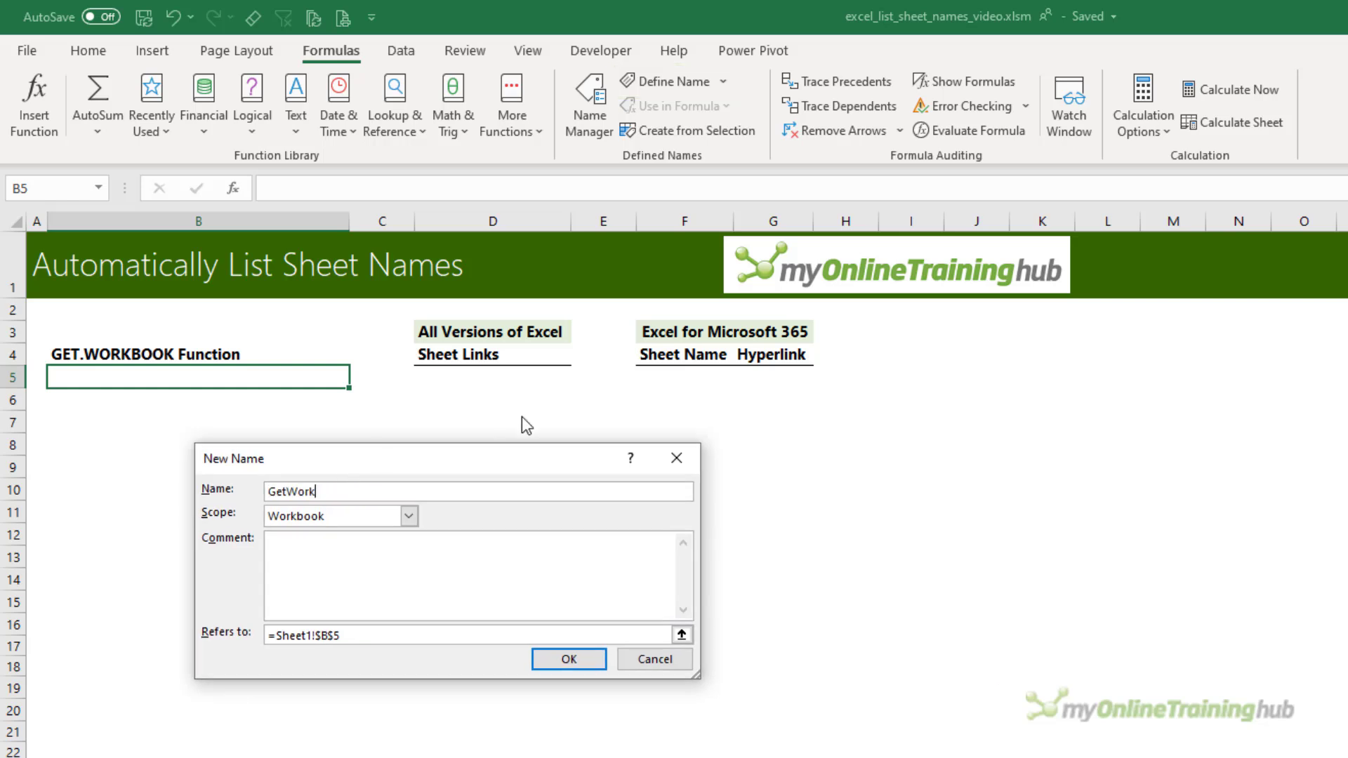
{"action": "type", "text": "book"}
{"action": "left_click_drag", "start_coordinate": [382, 635], "coordinate": [268, 636]}
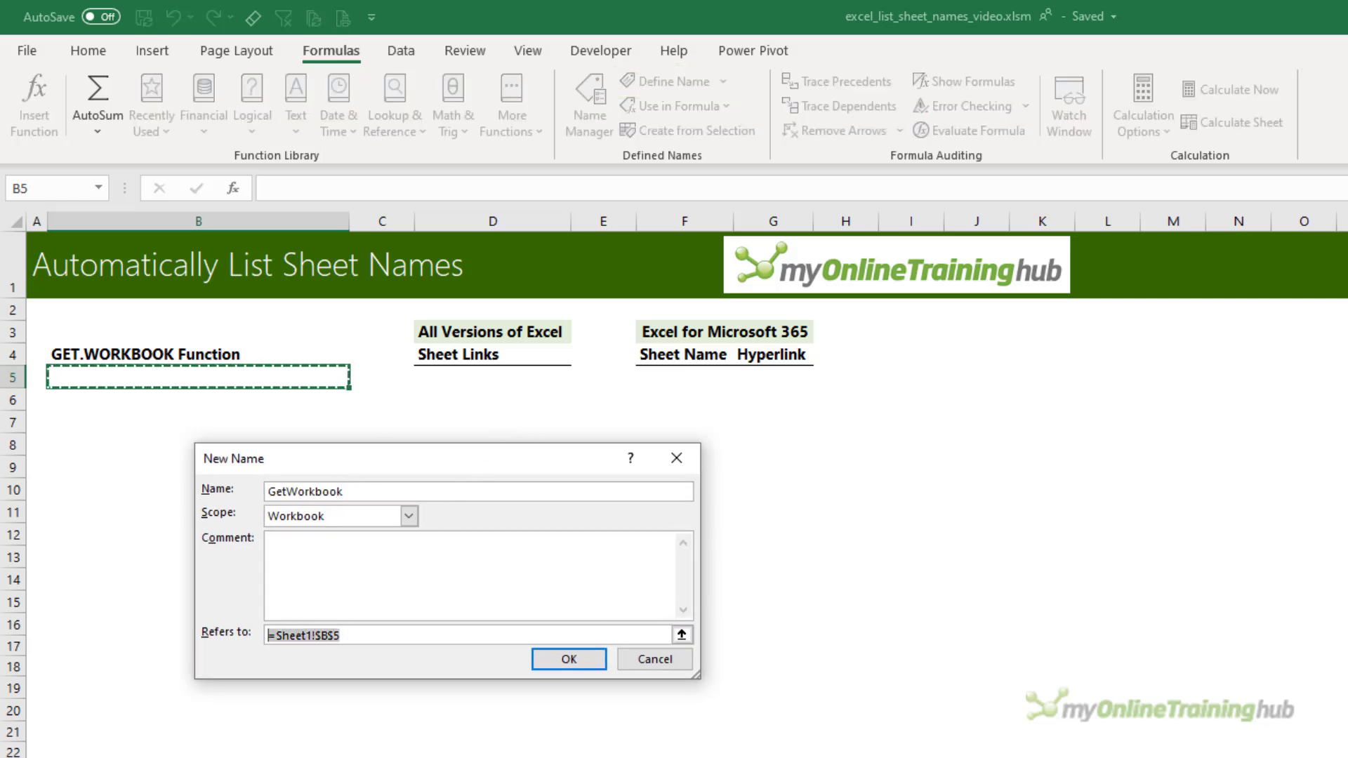
{"action": "type", "text": "=GET.WO"}
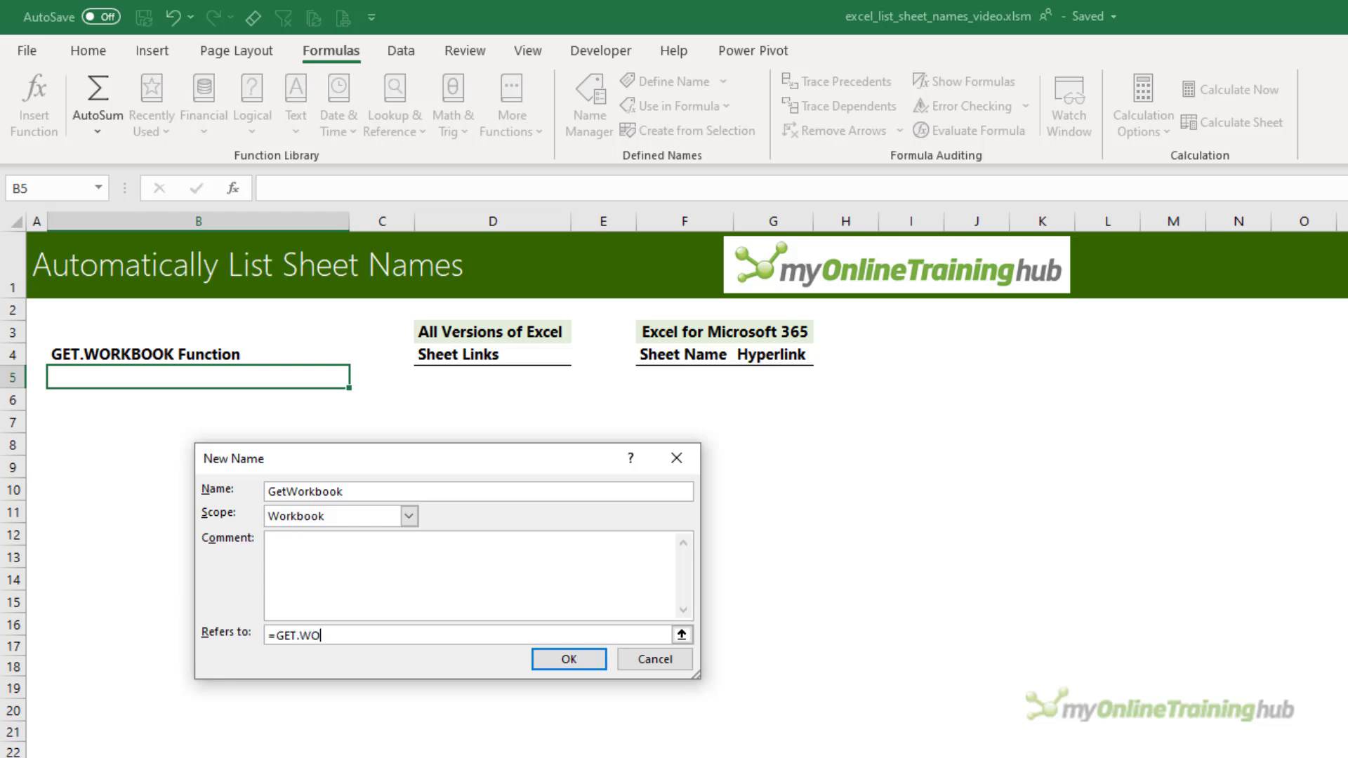
{"action": "type", "text": "RKBOOK(1)"}
{"action": "left_click", "coordinate": [560, 660]}
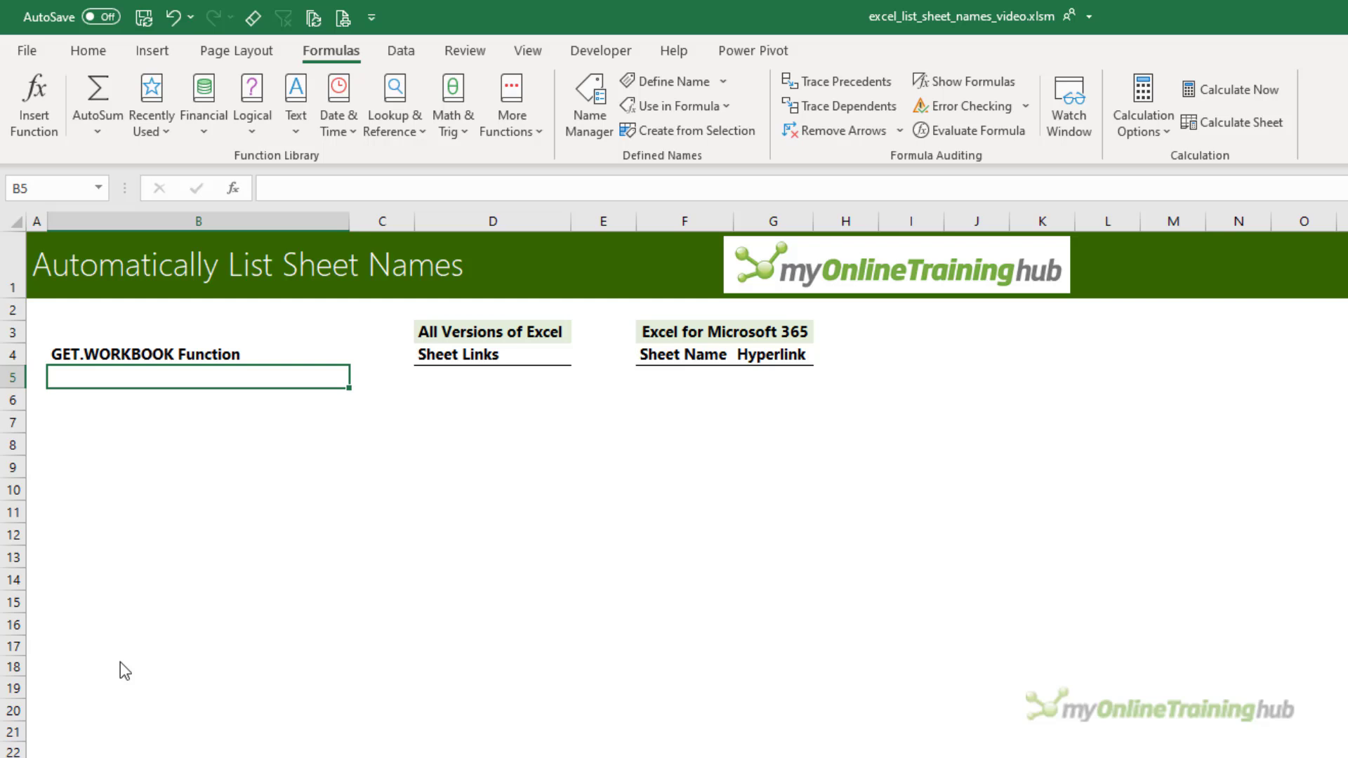
Enter =TRANSPOSE(GetWorkbook) in B5 so the bracketed sheet names spill down to B13.
{"action": "type", "text": "=TRA"}
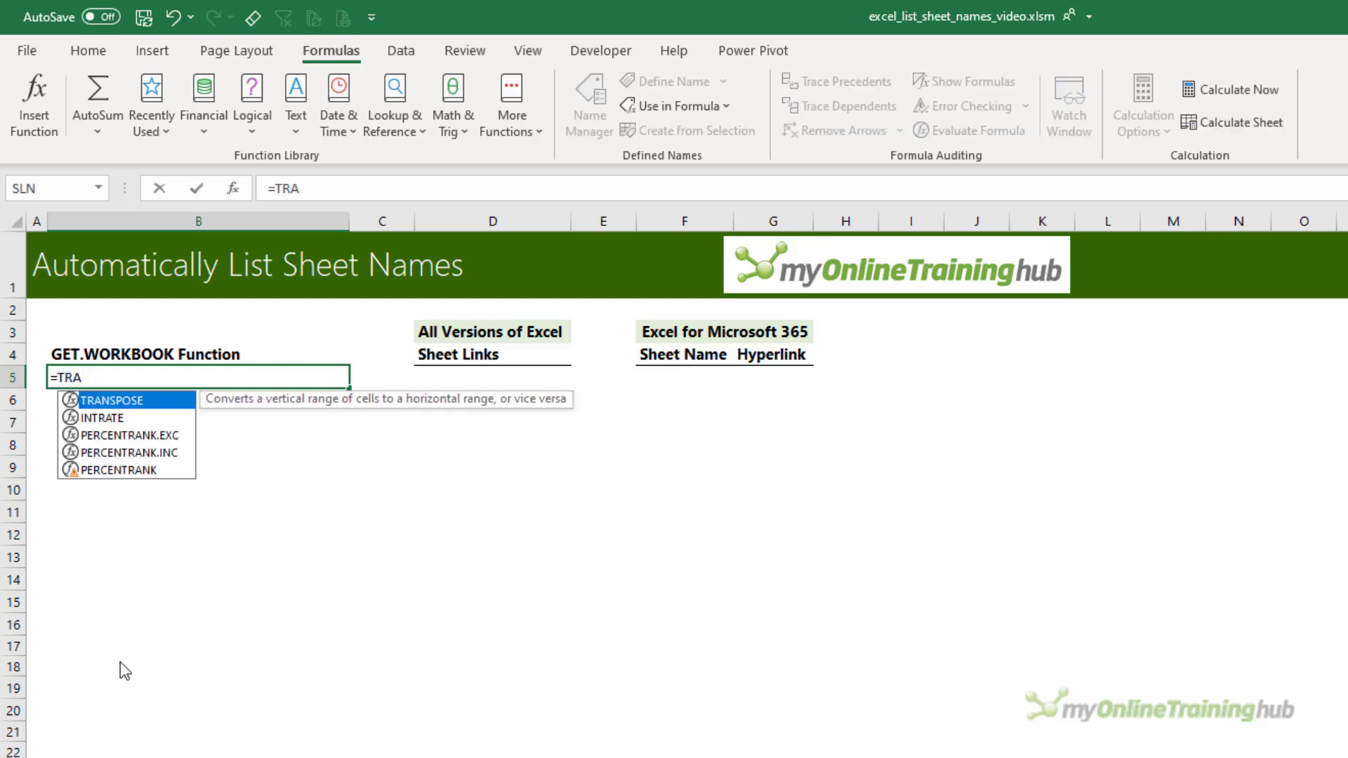
{"action": "key", "text": "Tab"}
{"action": "type", "text": "GET"}
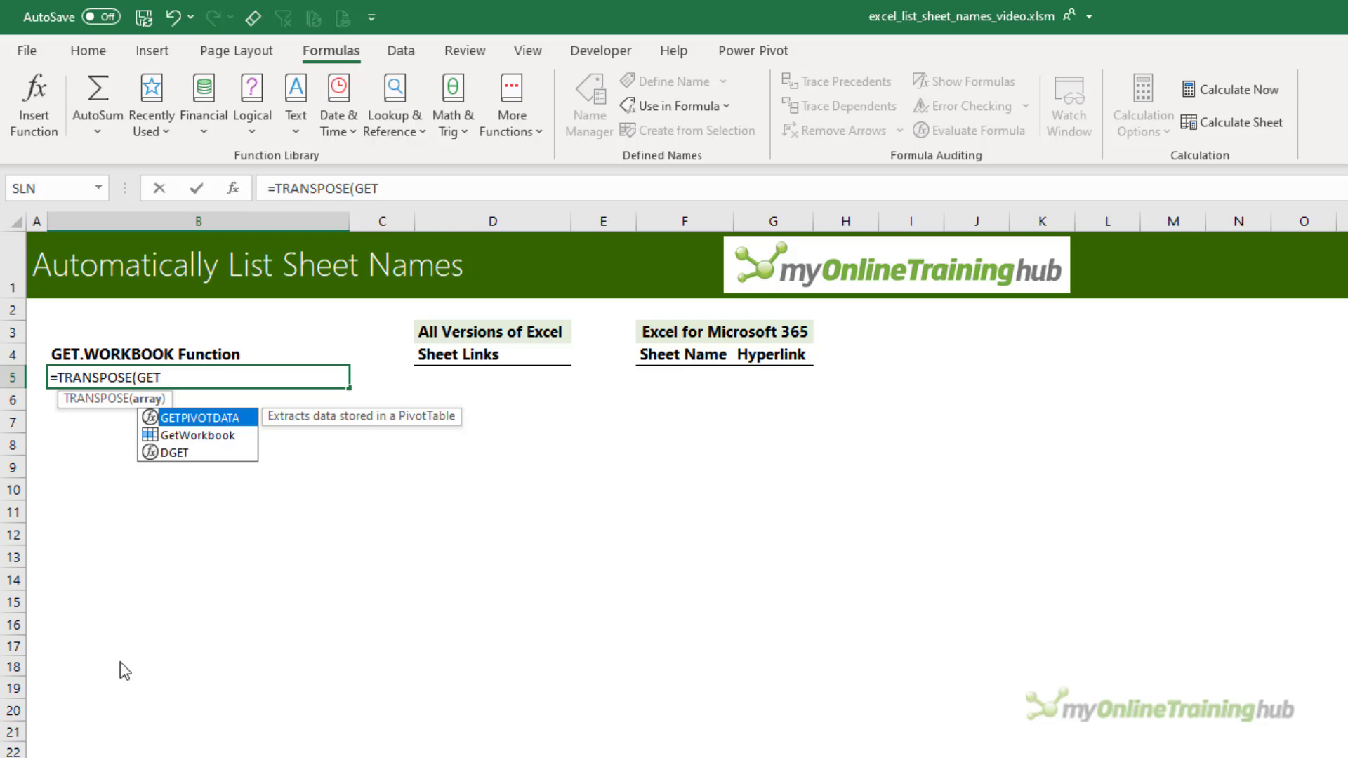
{"action": "key", "text": "Down"}
{"action": "key", "text": "Tab"}
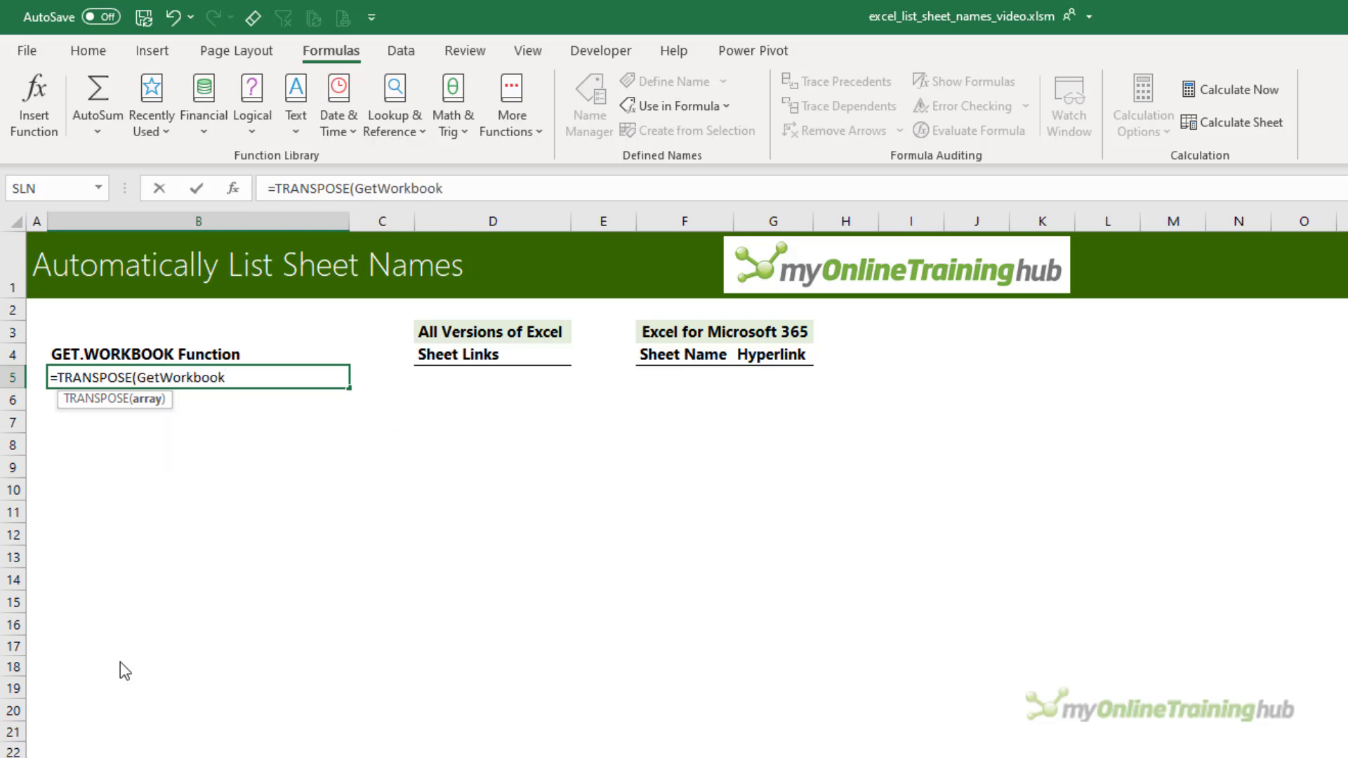
{"action": "type", "text": ")"}
{"action": "key", "text": "Return"}
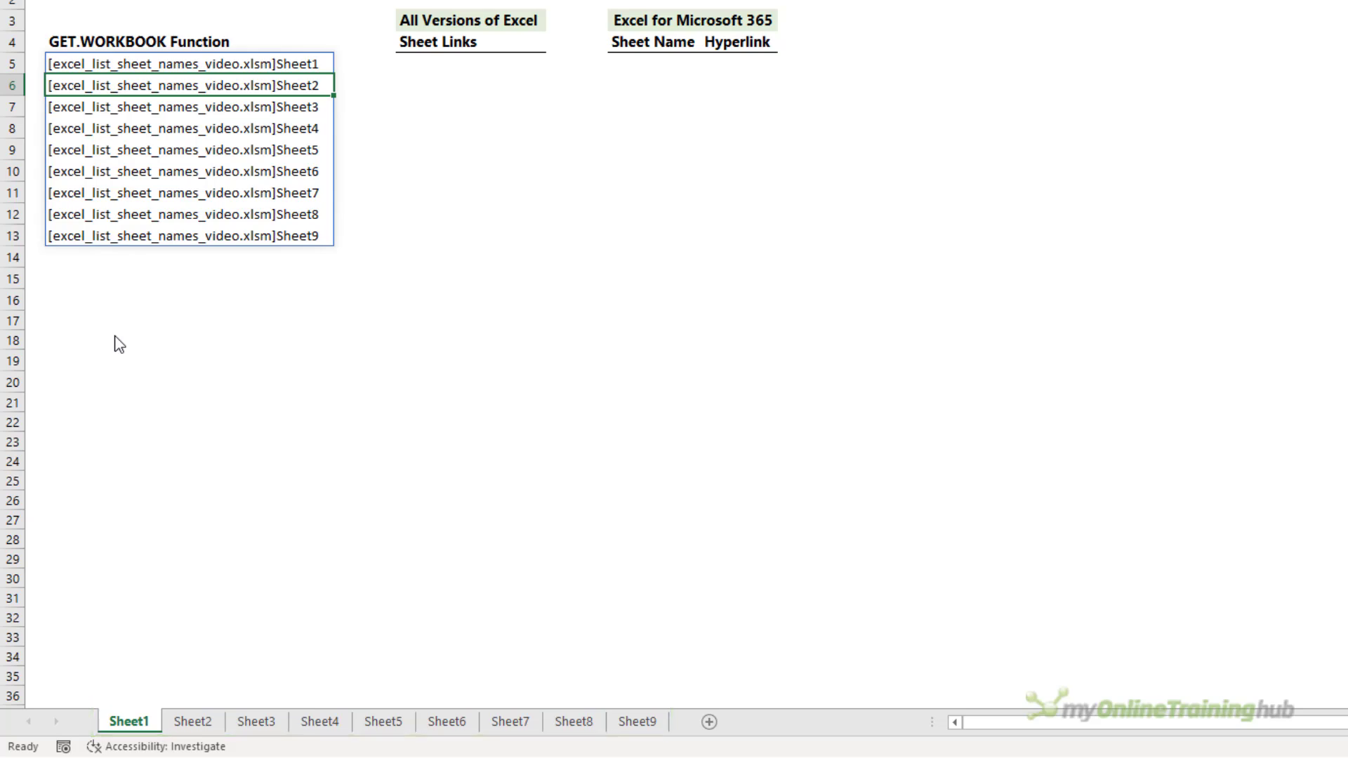
Step through the spilled sheet names in B5:B13, then move down to B15.
{"action": "key", "text": "Down"}
{"action": "key", "text": "Down"}
{"action": "key", "text": "Down"}
{"action": "key", "text": "Down"}
{"action": "key", "text": "Down"}
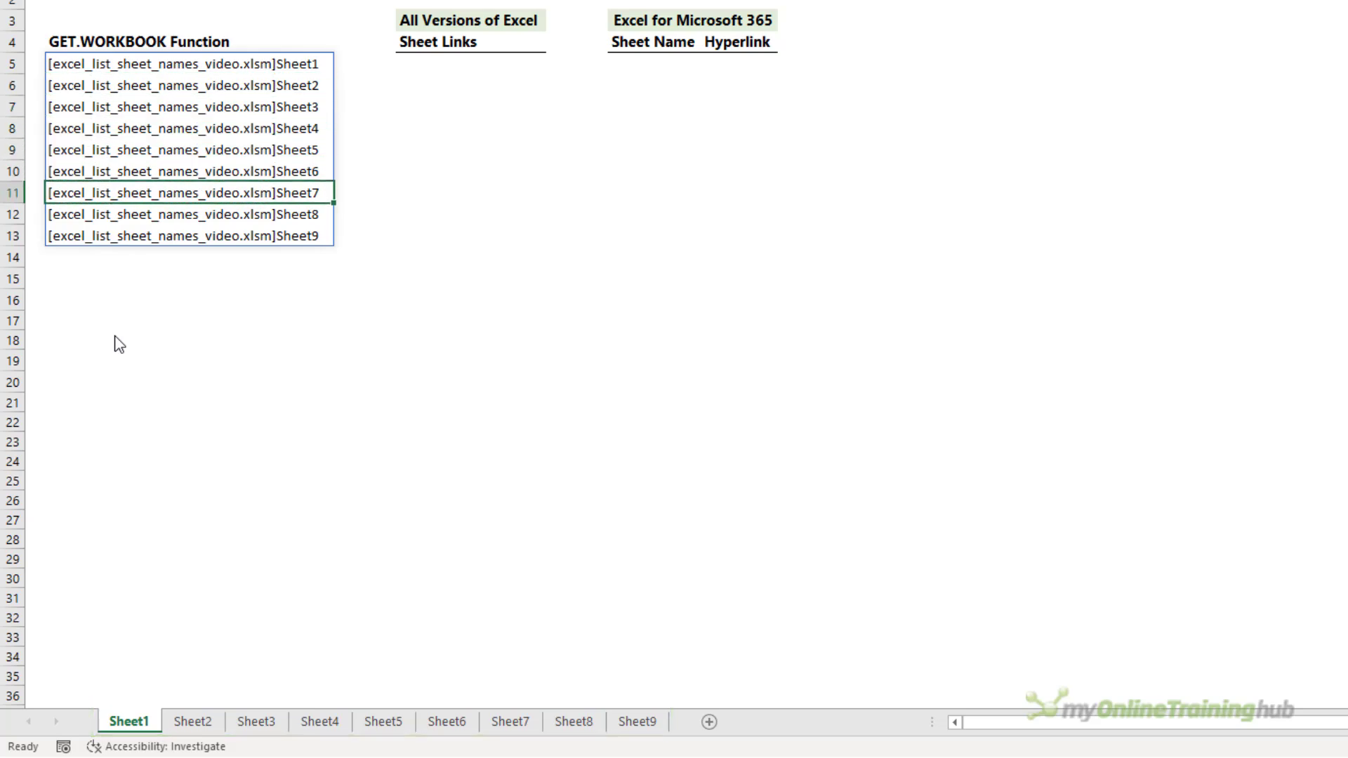
{"action": "key", "text": "Down"}
{"action": "key", "text": "Down"}
{"action": "key", "text": "Up"}
{"action": "key", "text": "Up"}
{"action": "key", "text": "Up"}
{"action": "key", "text": "Up"}
{"action": "key", "text": "Up"}
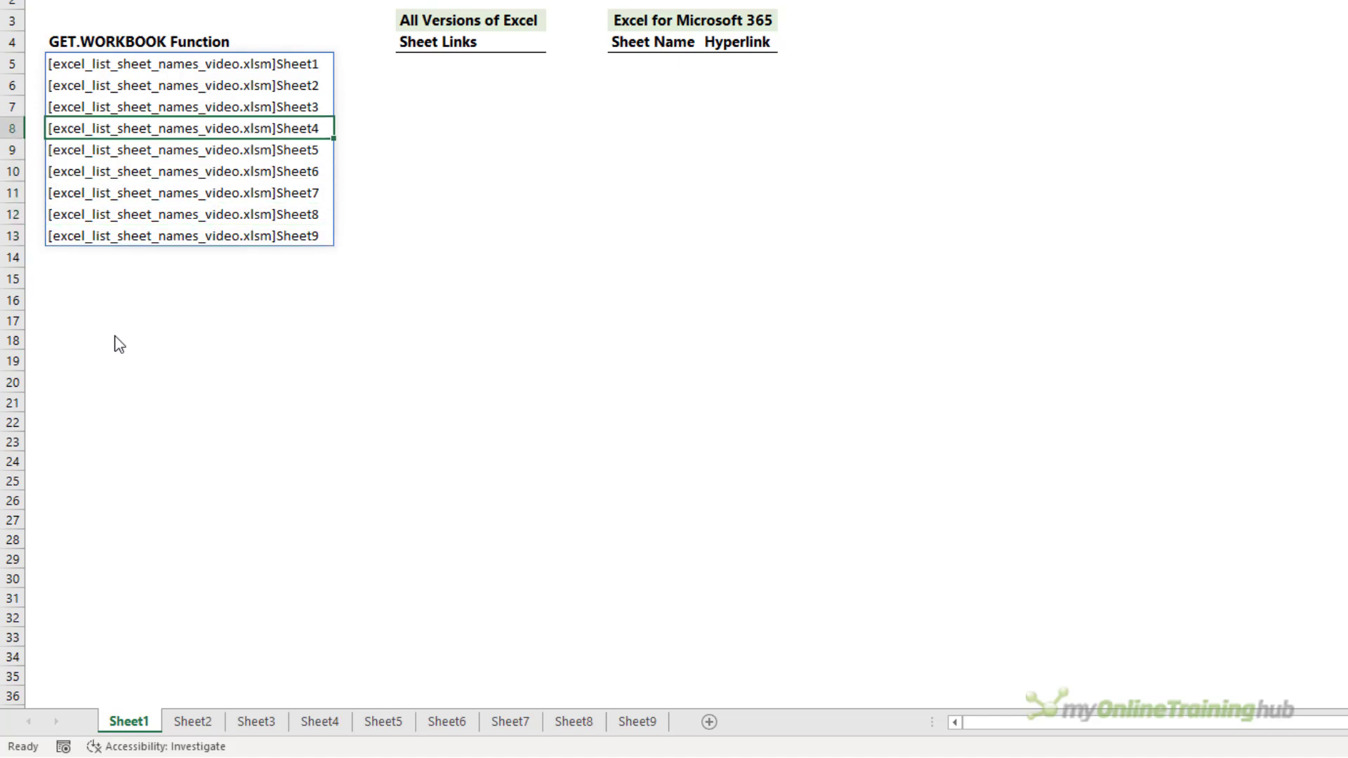
{"action": "key", "text": "Up"}
{"action": "key", "text": "Up"}
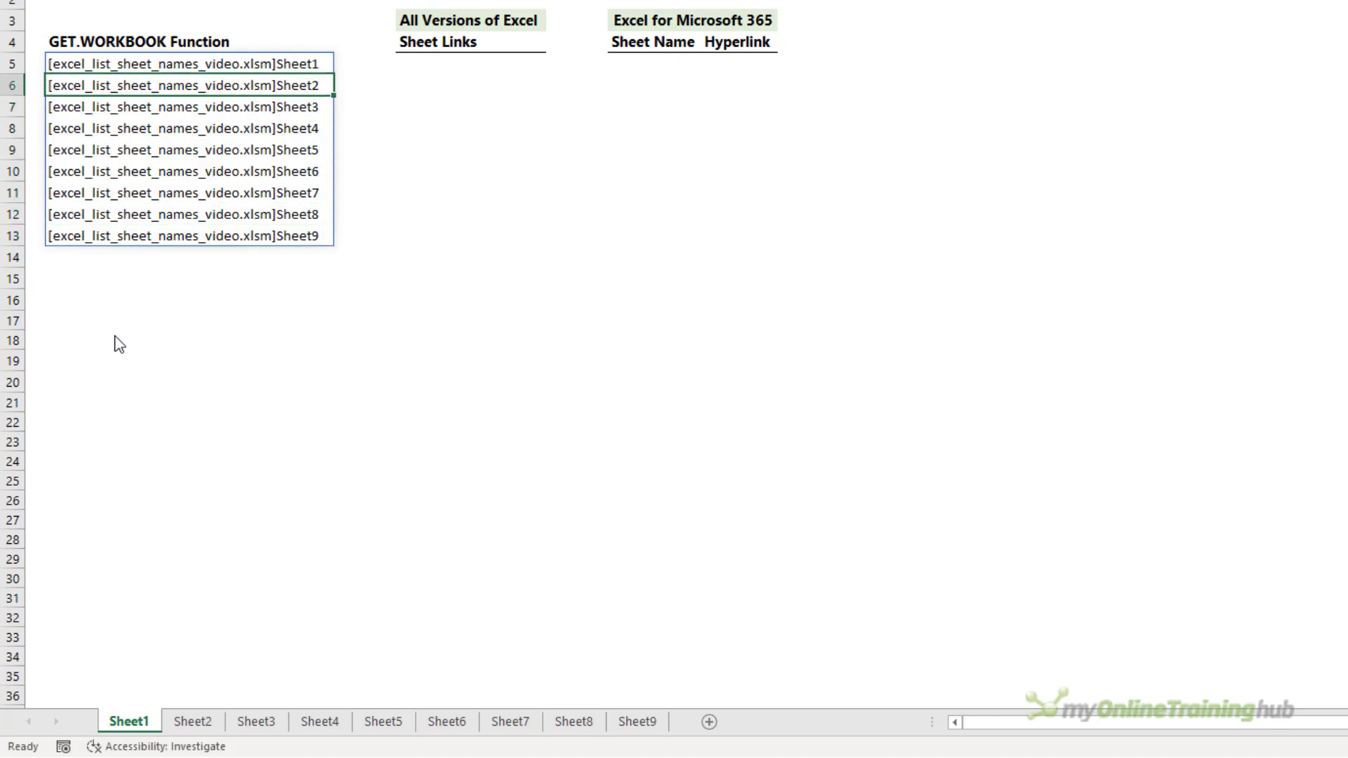
{"action": "key", "text": "Up"}
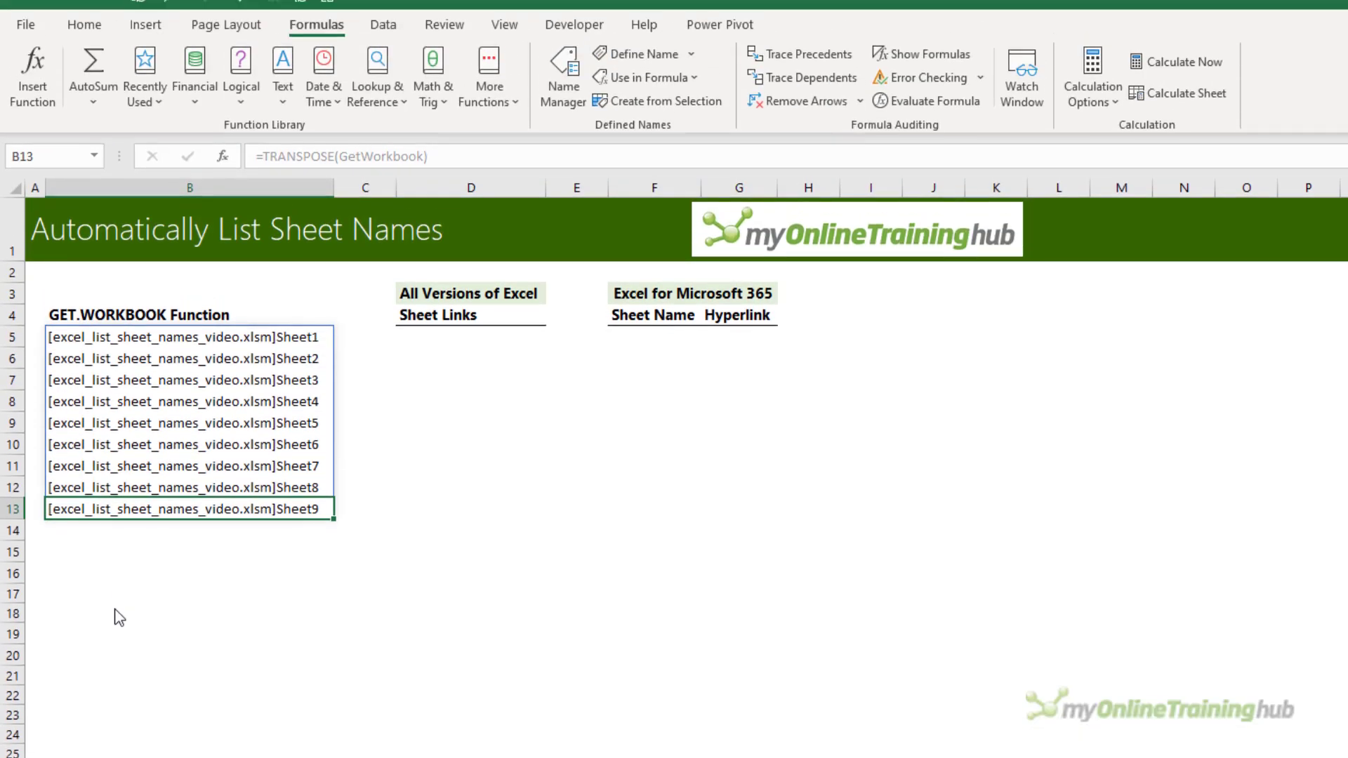
{"action": "key", "text": "Down"}
{"action": "key", "text": "Down"}
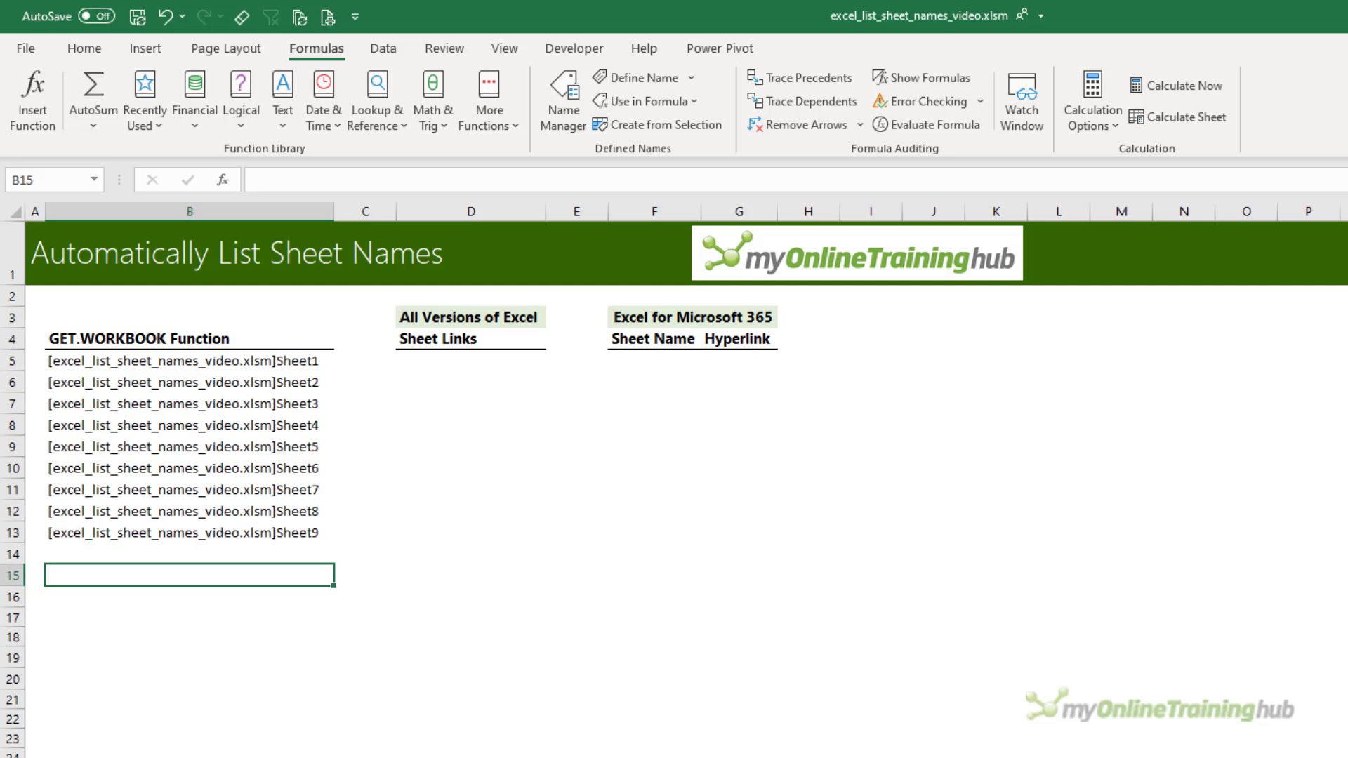
Type =REPLACE(GET.WORKBOOK(1),1,FIND("]",GET.WORKBOOK(1)),"") into cell B15.
{"action": "type", "text": "="}
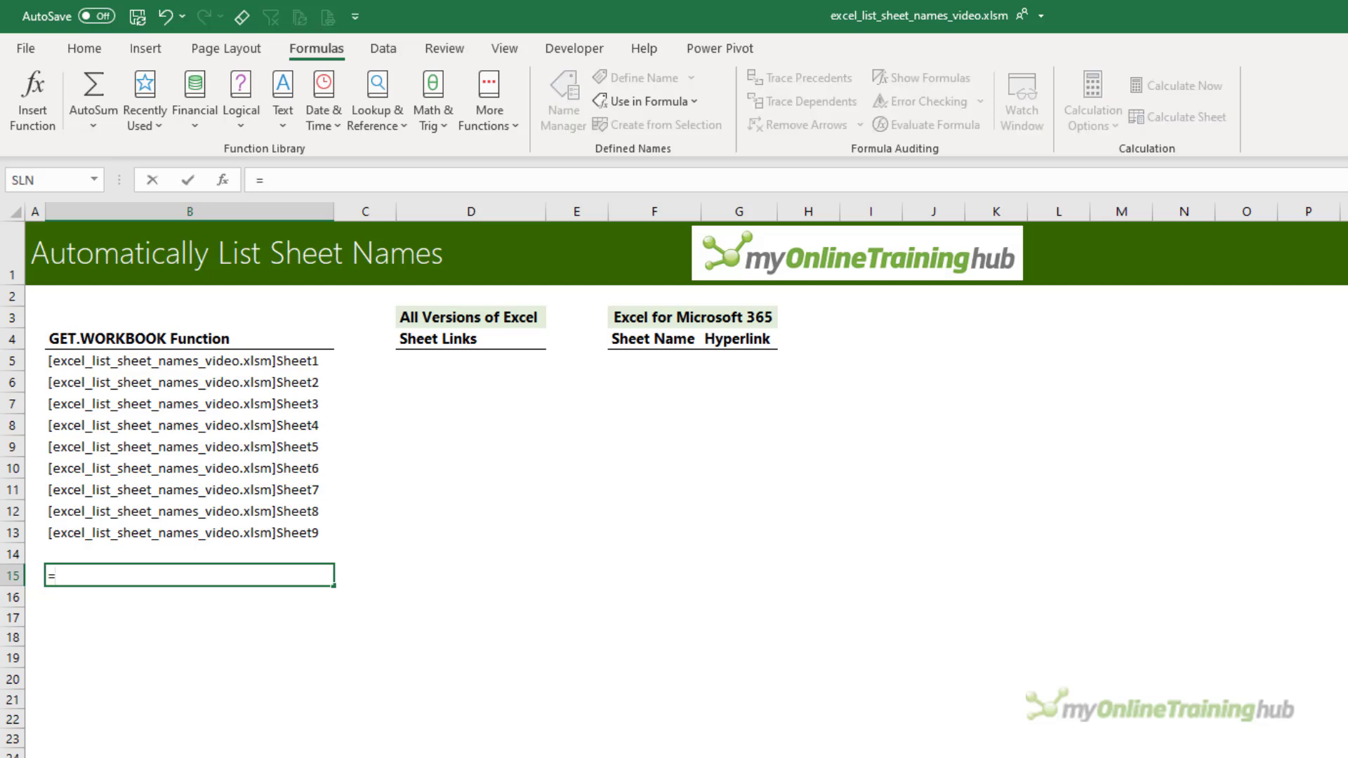
{"action": "type", "text": "REPLACE("}
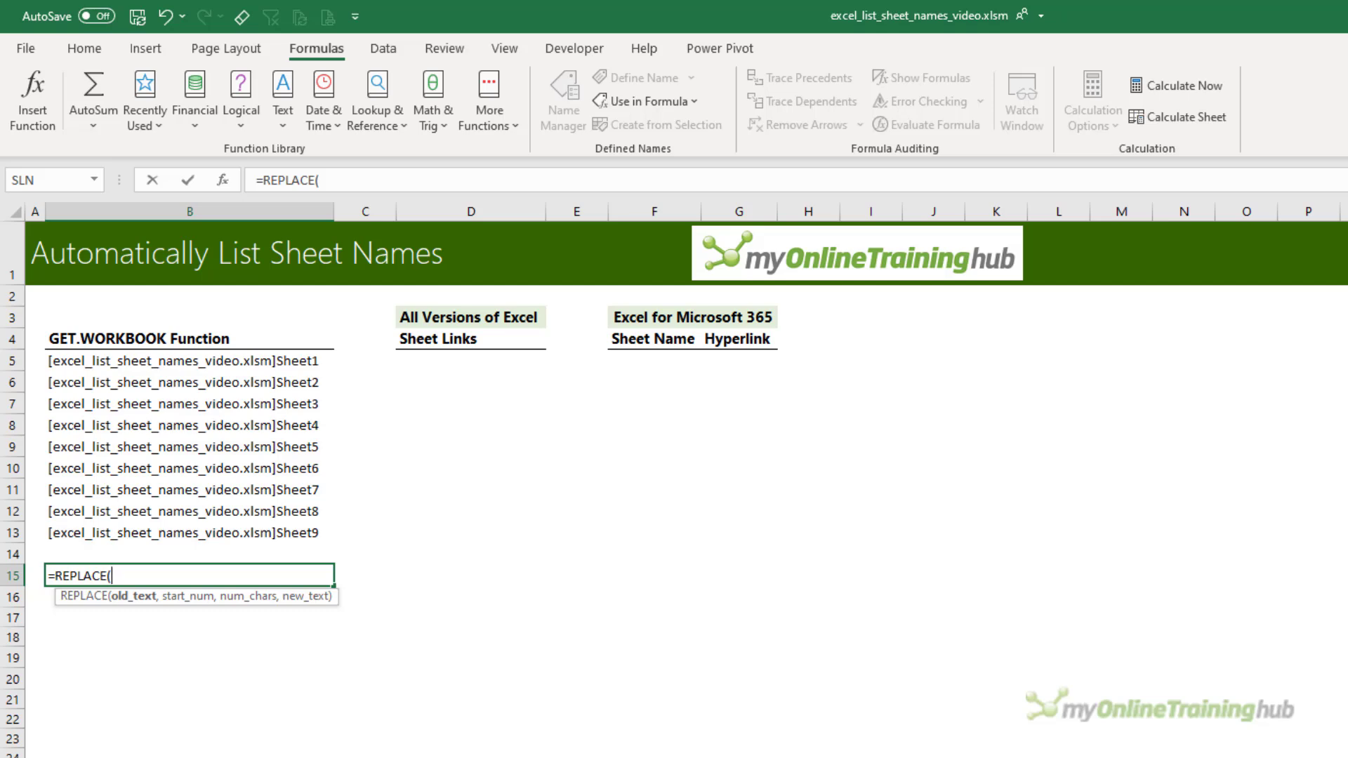
{"action": "type", "text": "GET"}
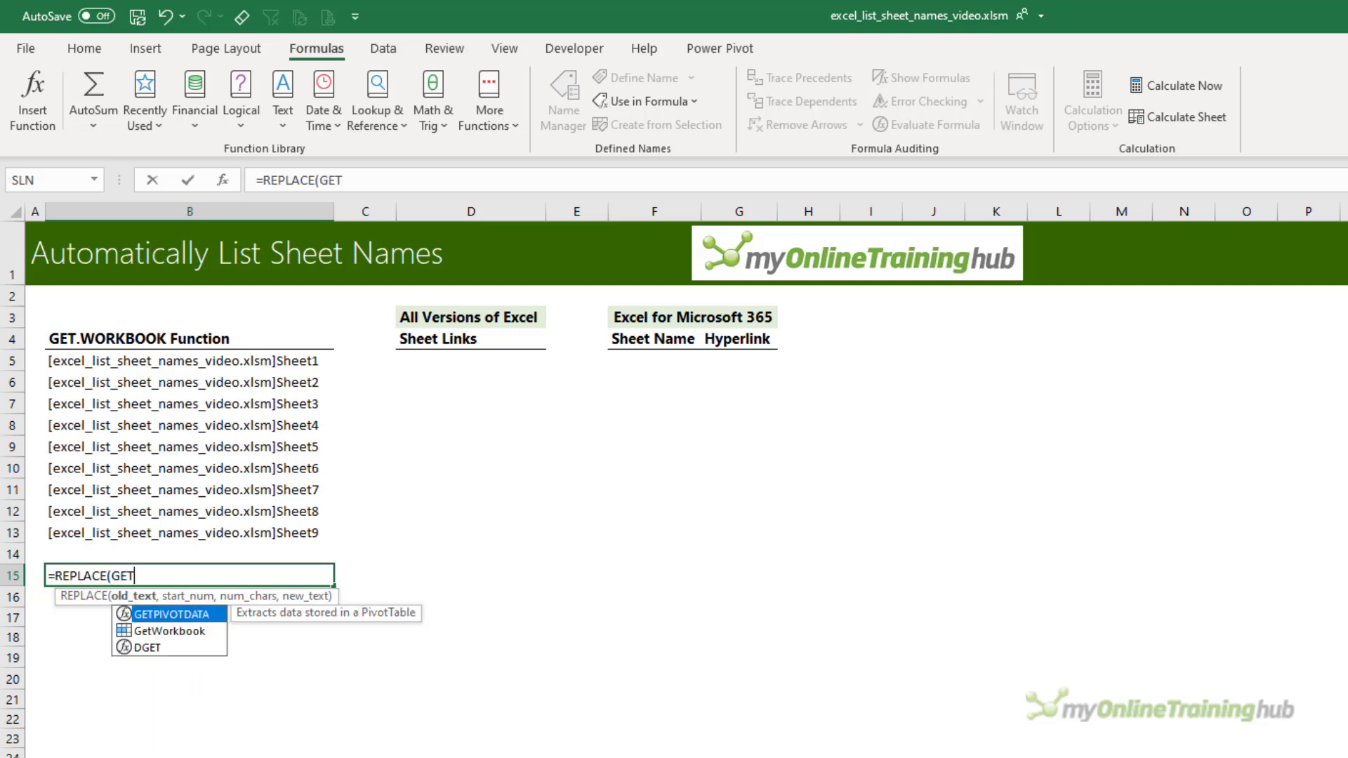
{"action": "type", "text": ".WORKBOOK(1),"}
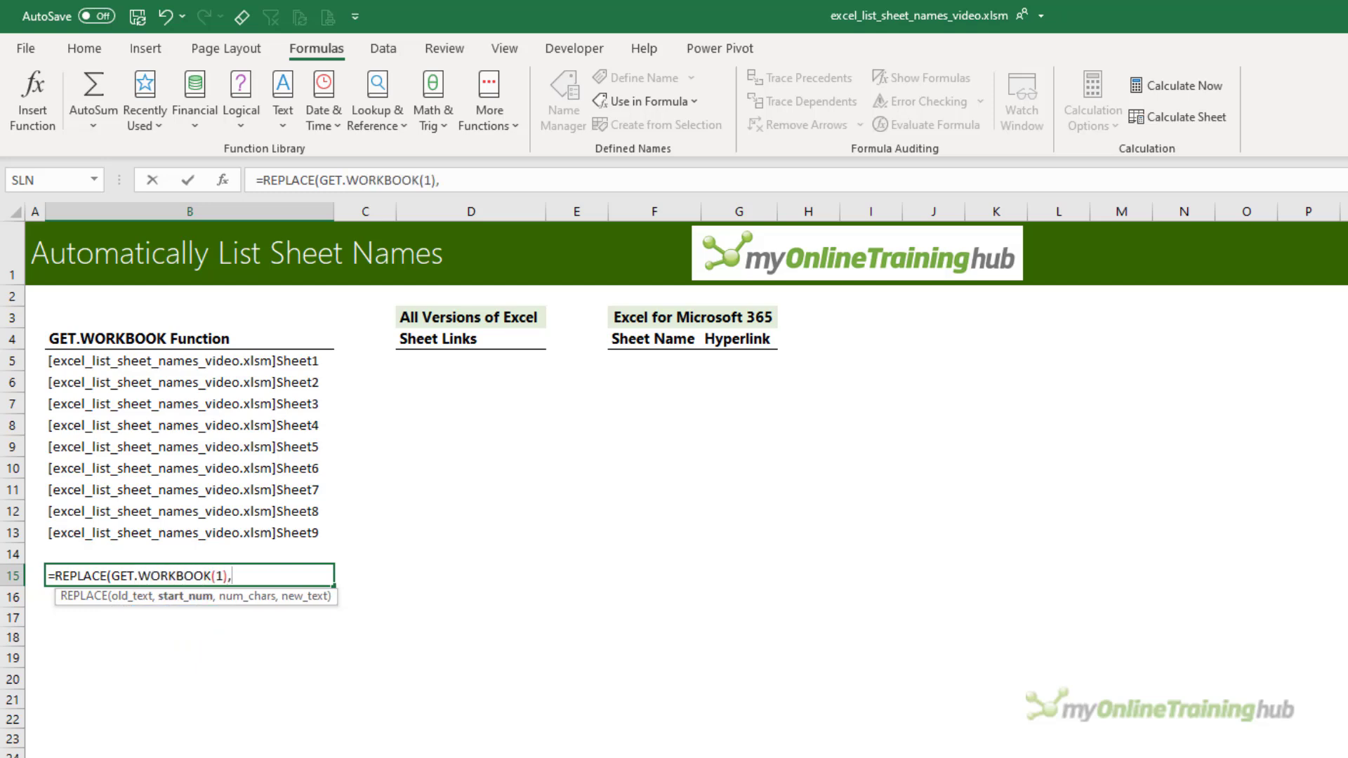
{"action": "type", "text": "1,"}
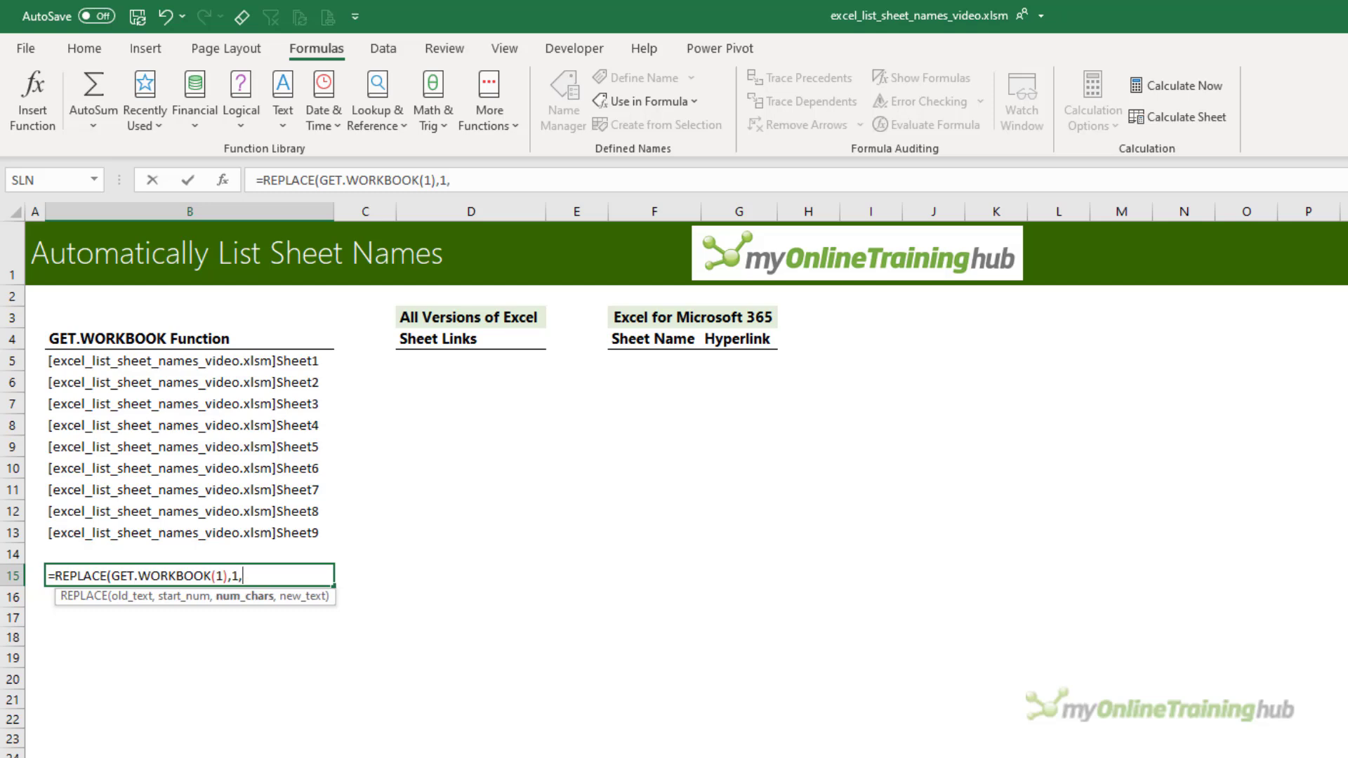
{"action": "type", "text": "FIND("}
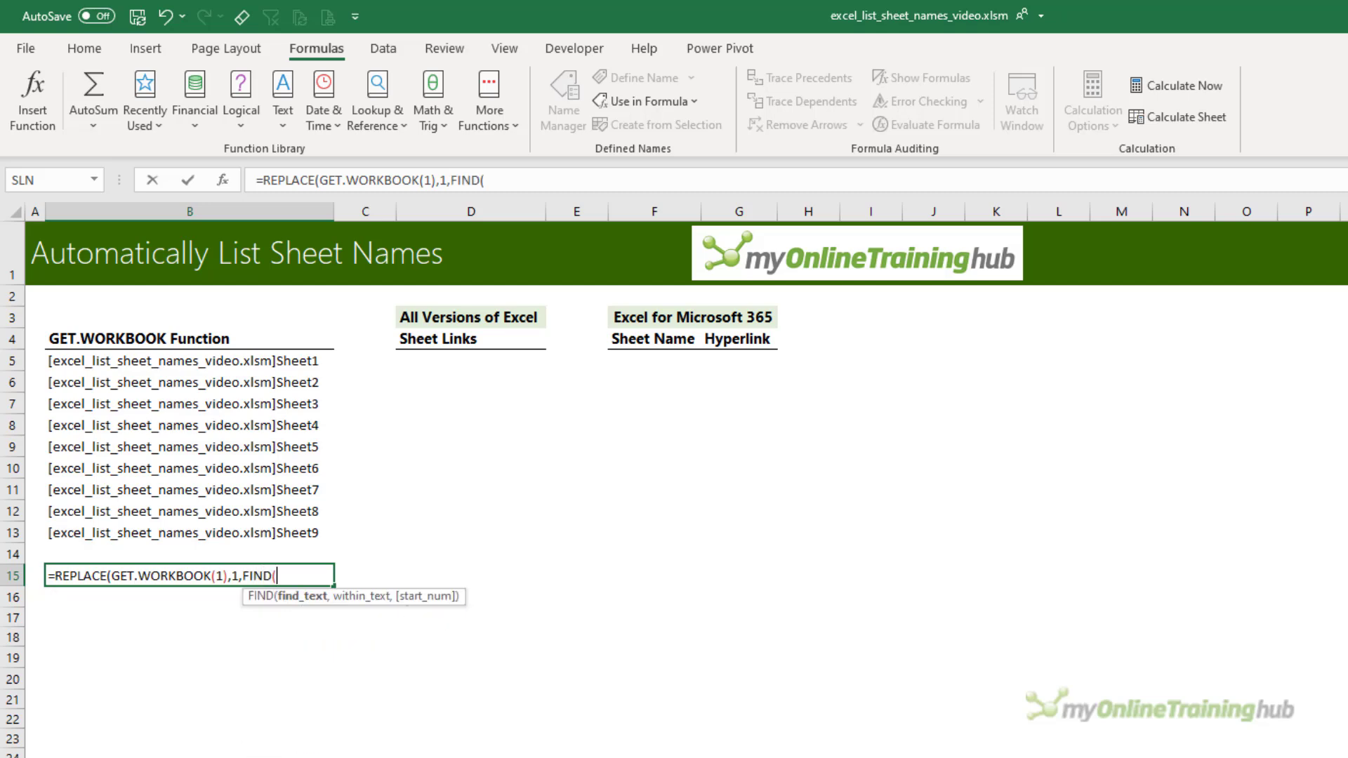
{"action": "type", "text": "\"]\","}
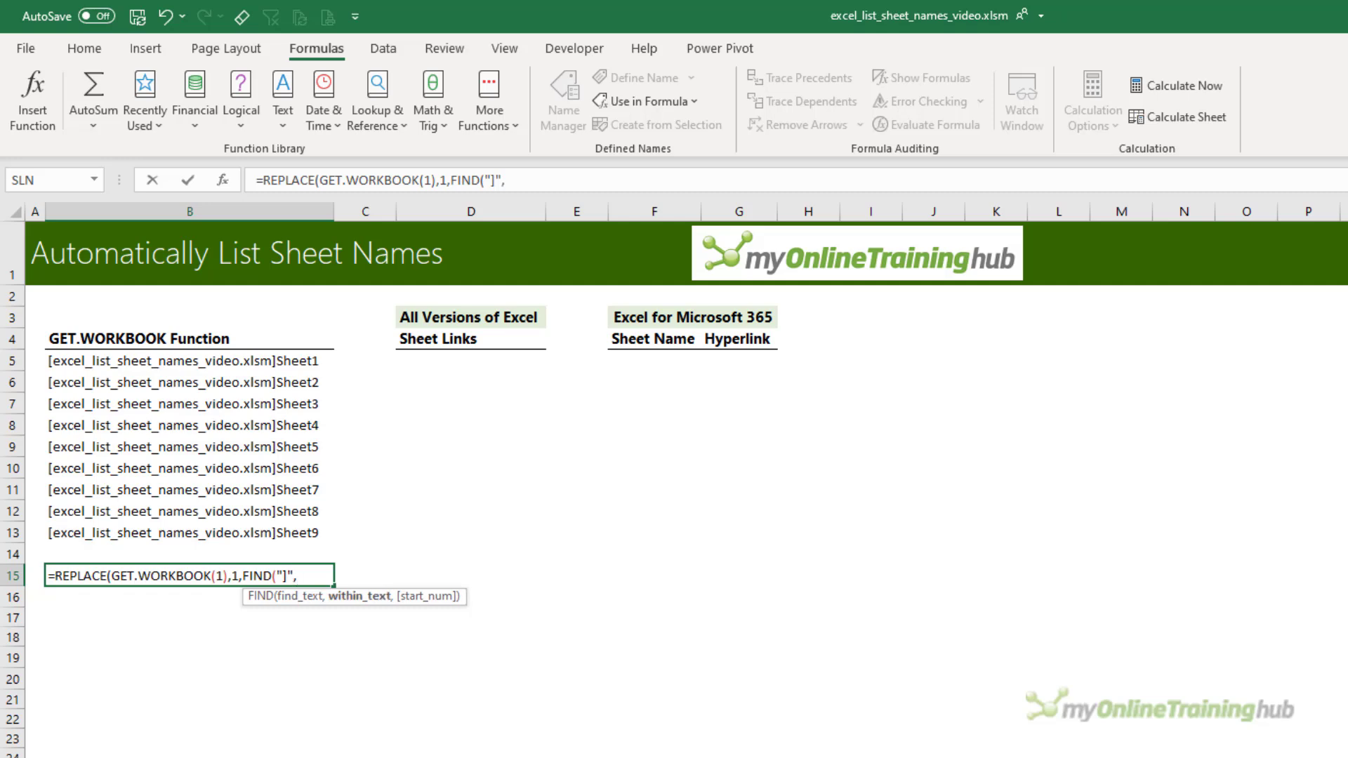
{"action": "type", "text": "GET.WORKBOOK(1)"}
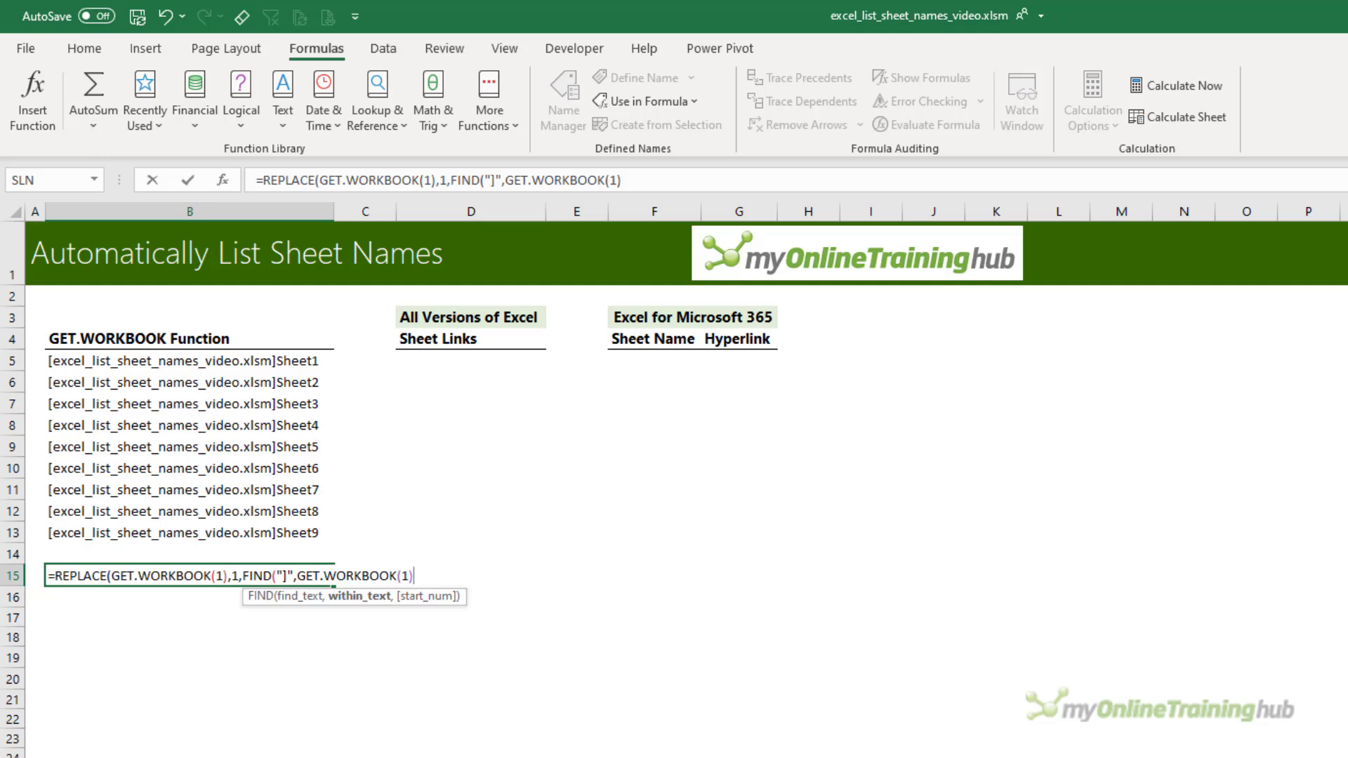
{"action": "type", "text": ")"}
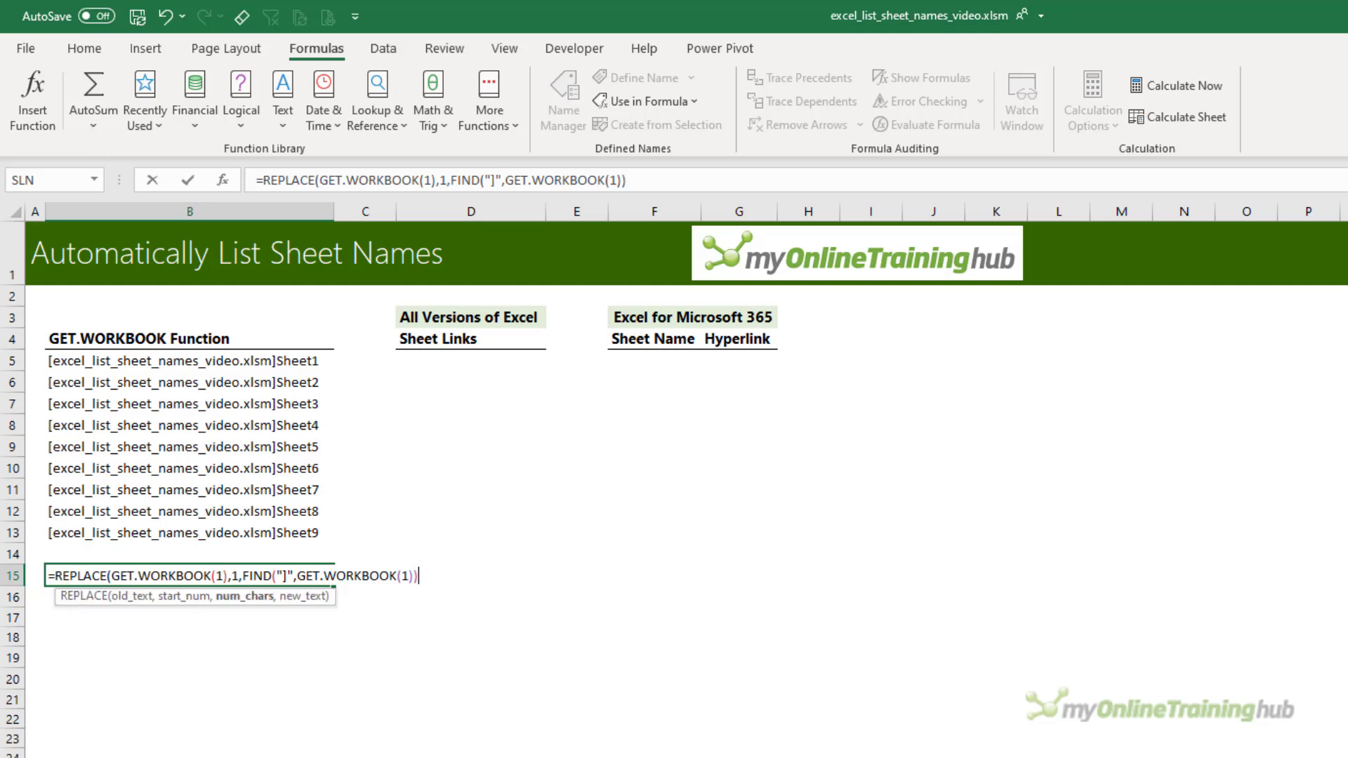
{"action": "type", "text": ",\"\""}
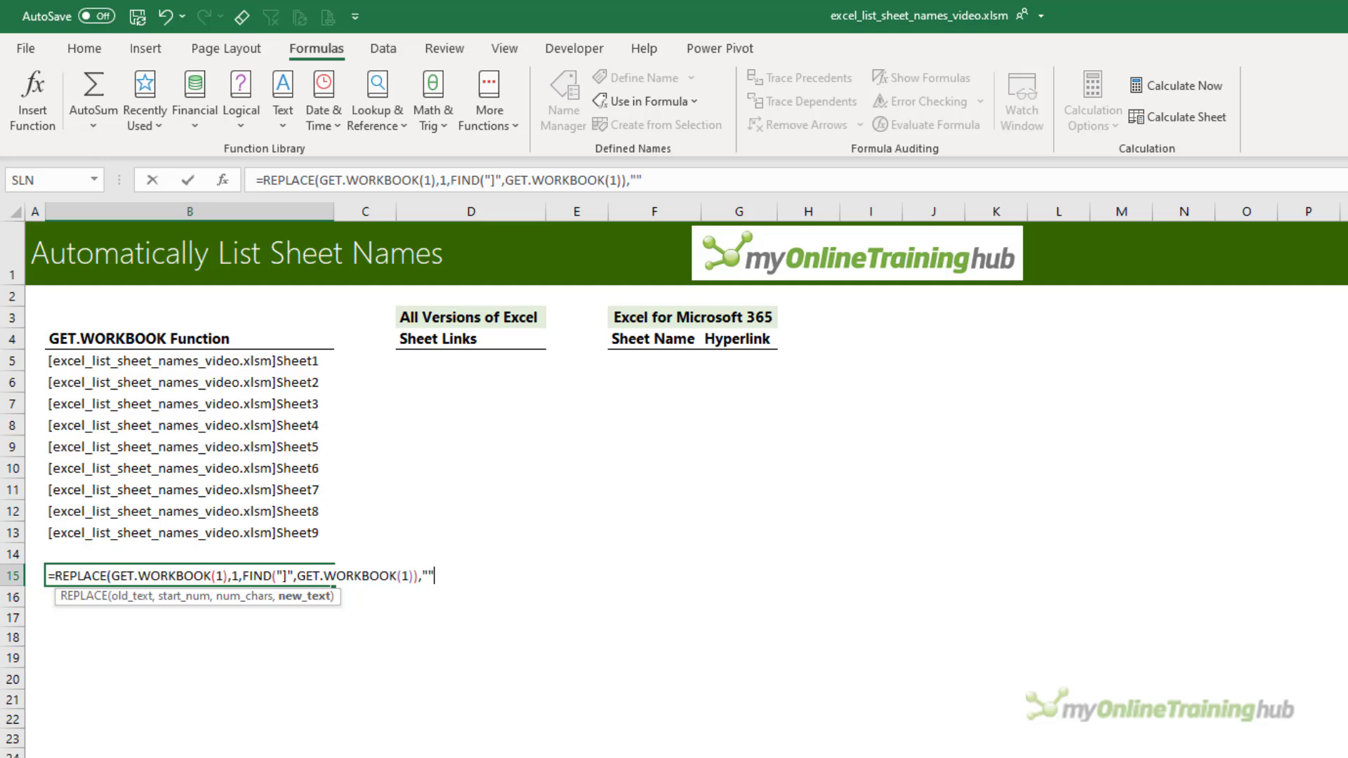
{"action": "type", "text": ")"}
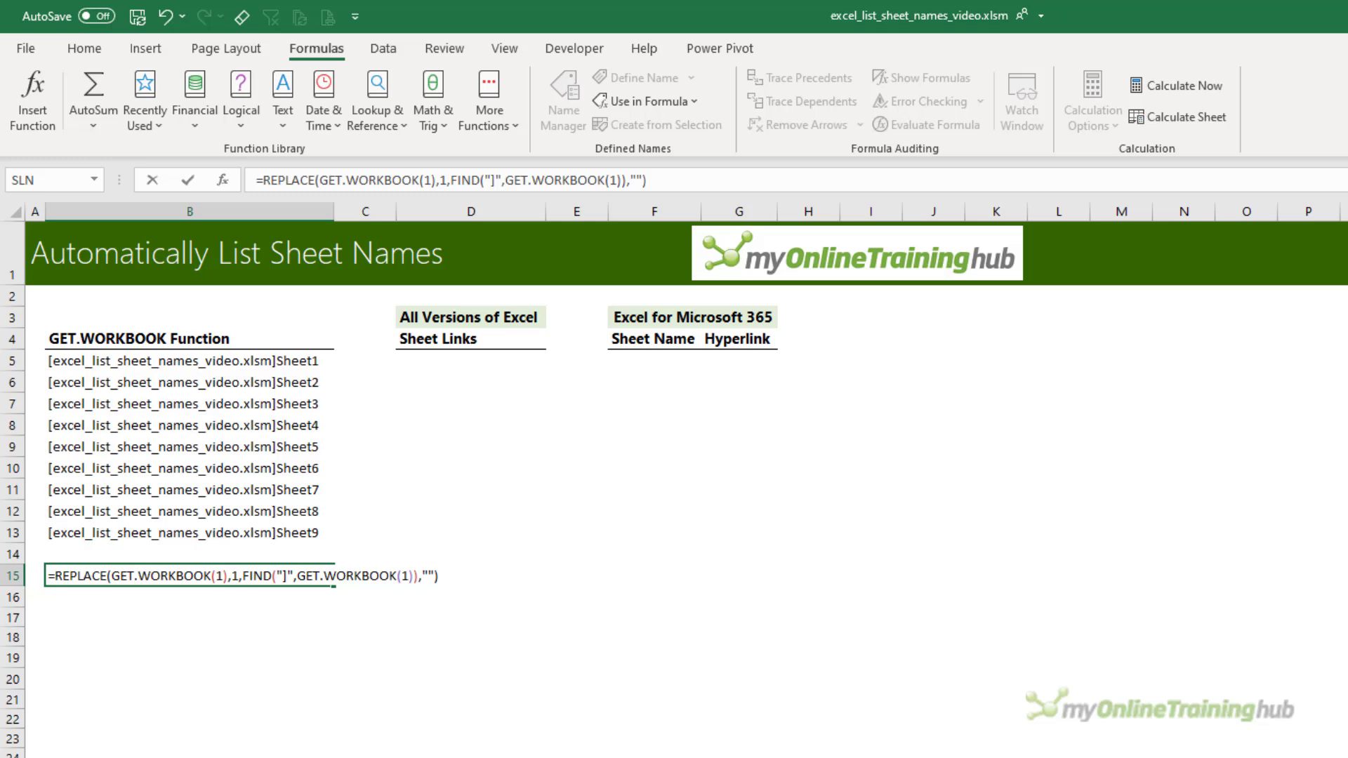
Append &T(NOW()) to the REPLACE formula in B15.
{"action": "type", "text": "&T(NOW("}
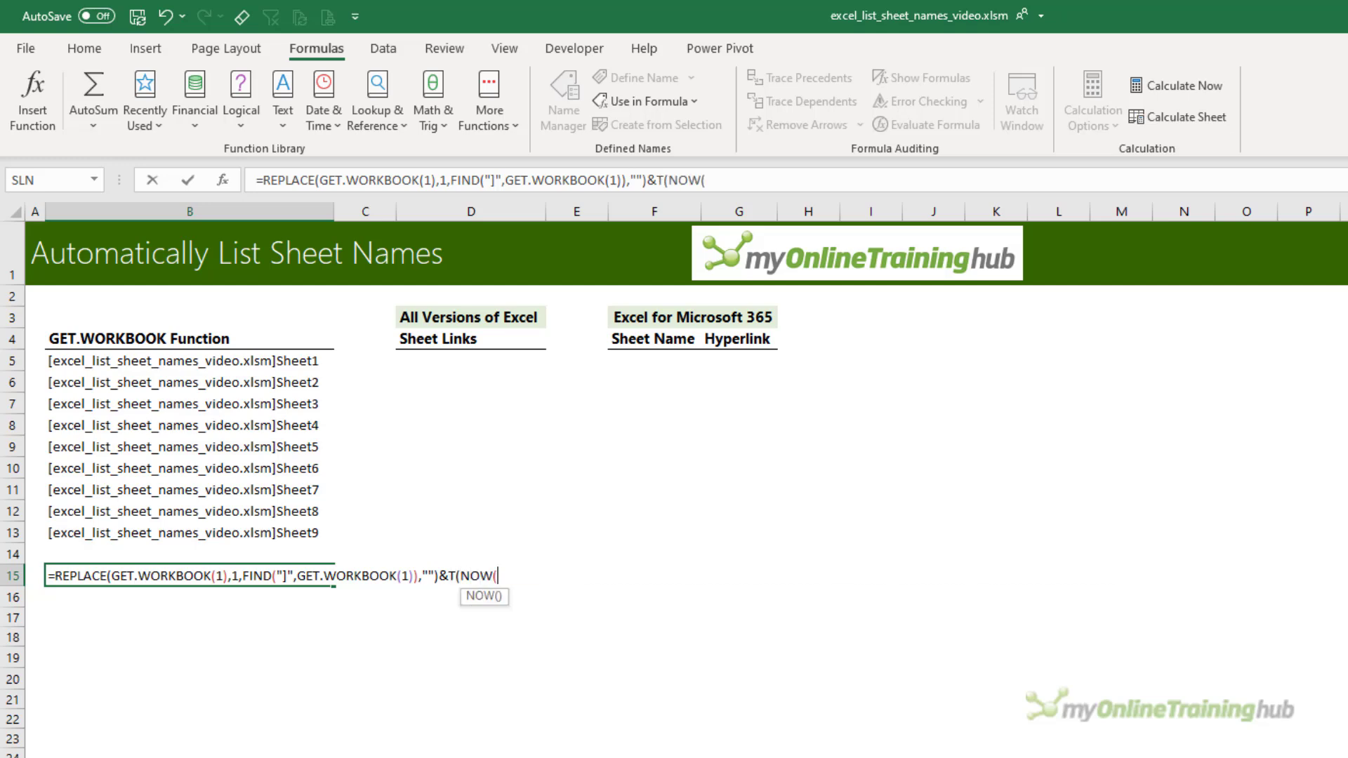
{"action": "type", "text": "))"}
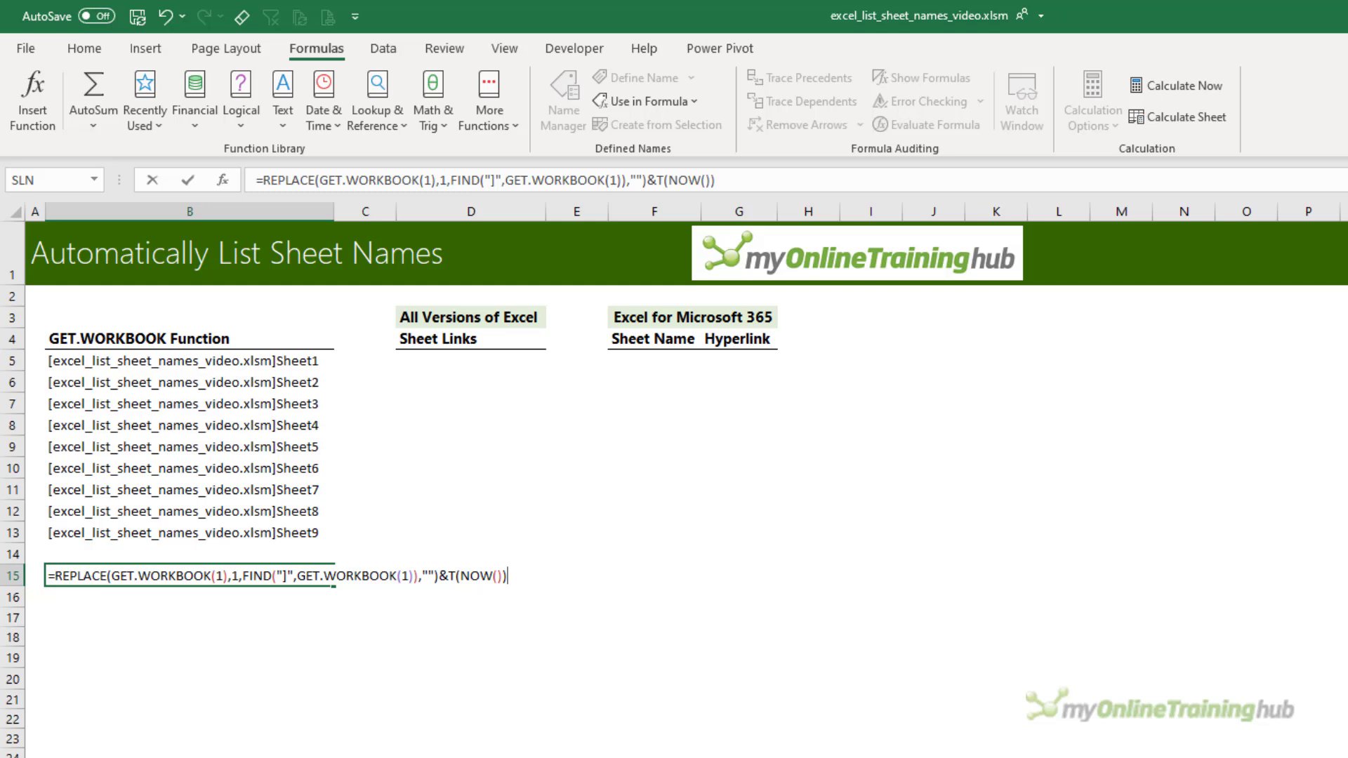
Copy the full B15 formula text and cancel the edit, leaving B15 empty.
{"action": "key", "text": "shift+Home"}
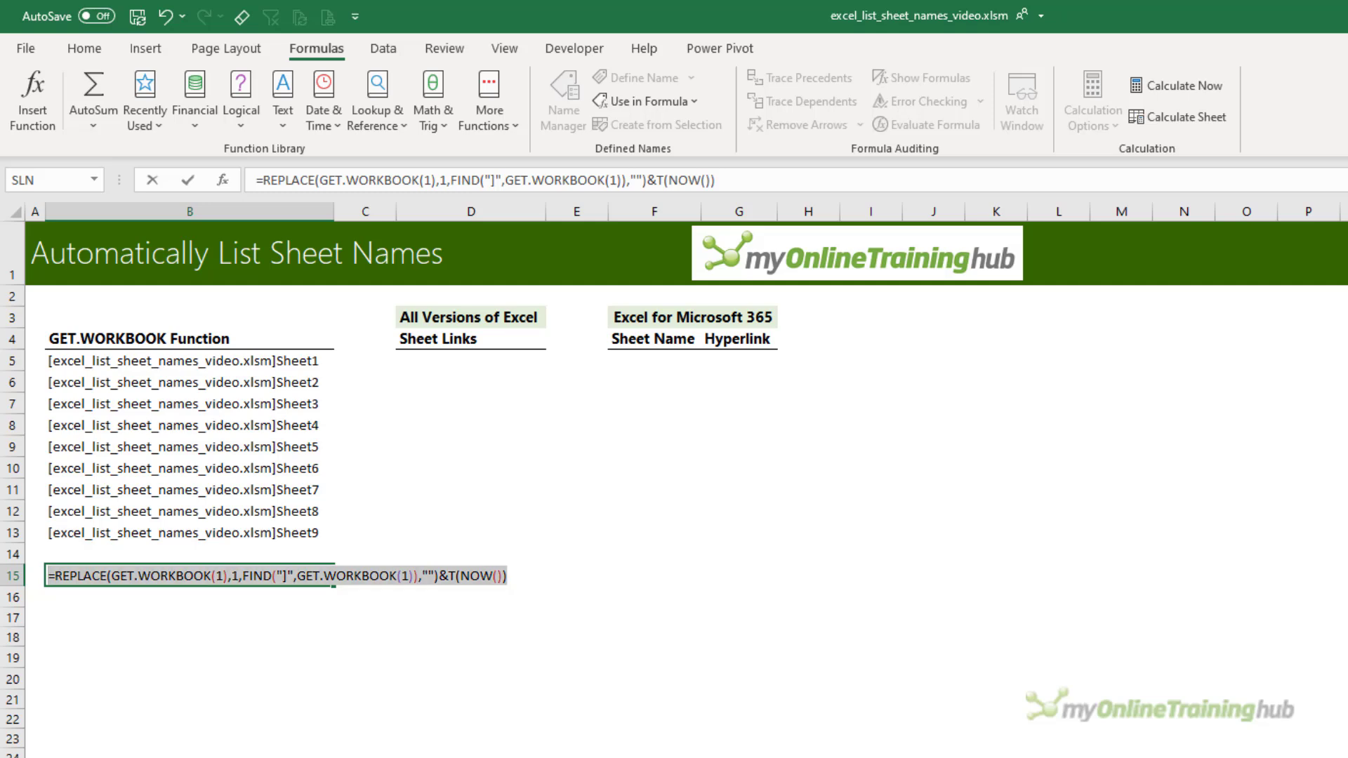
{"action": "key", "text": "ctrl+c"}
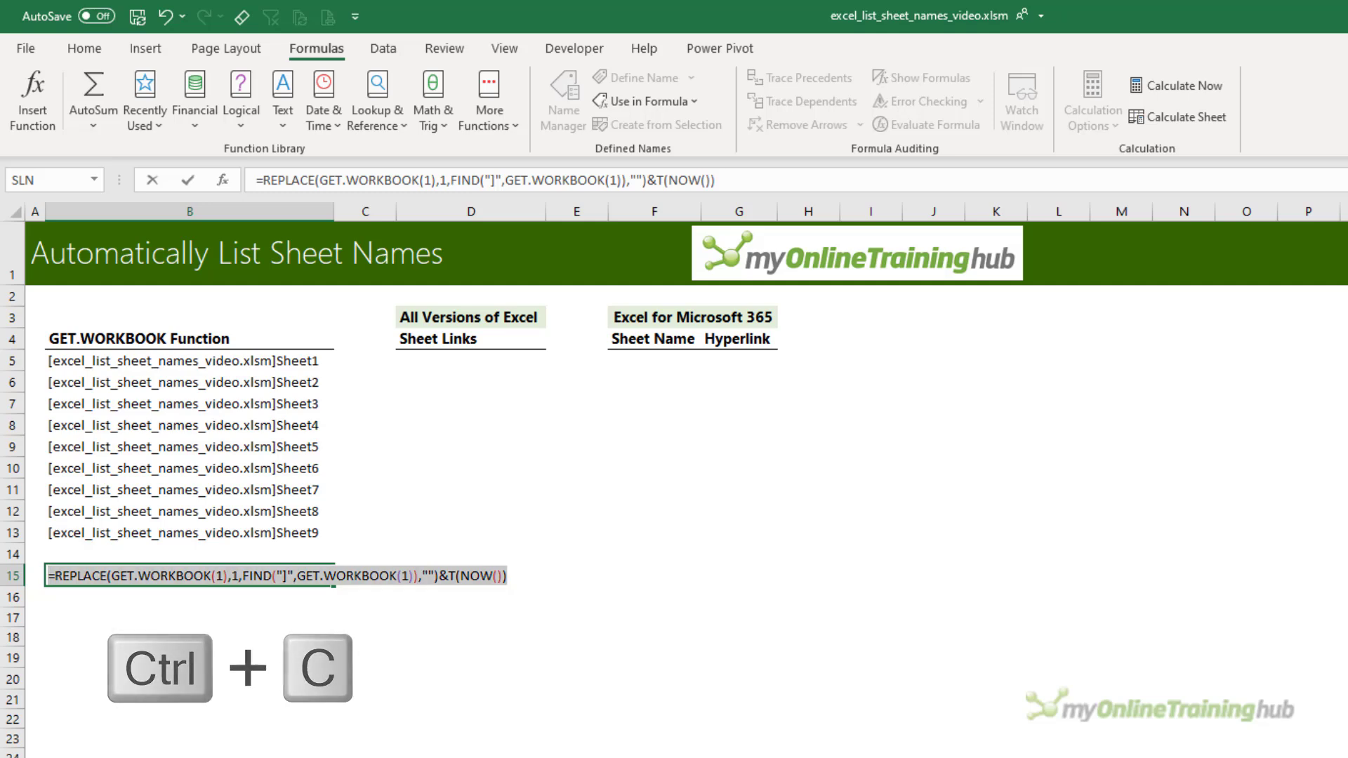
{"action": "key", "text": "Escape"}
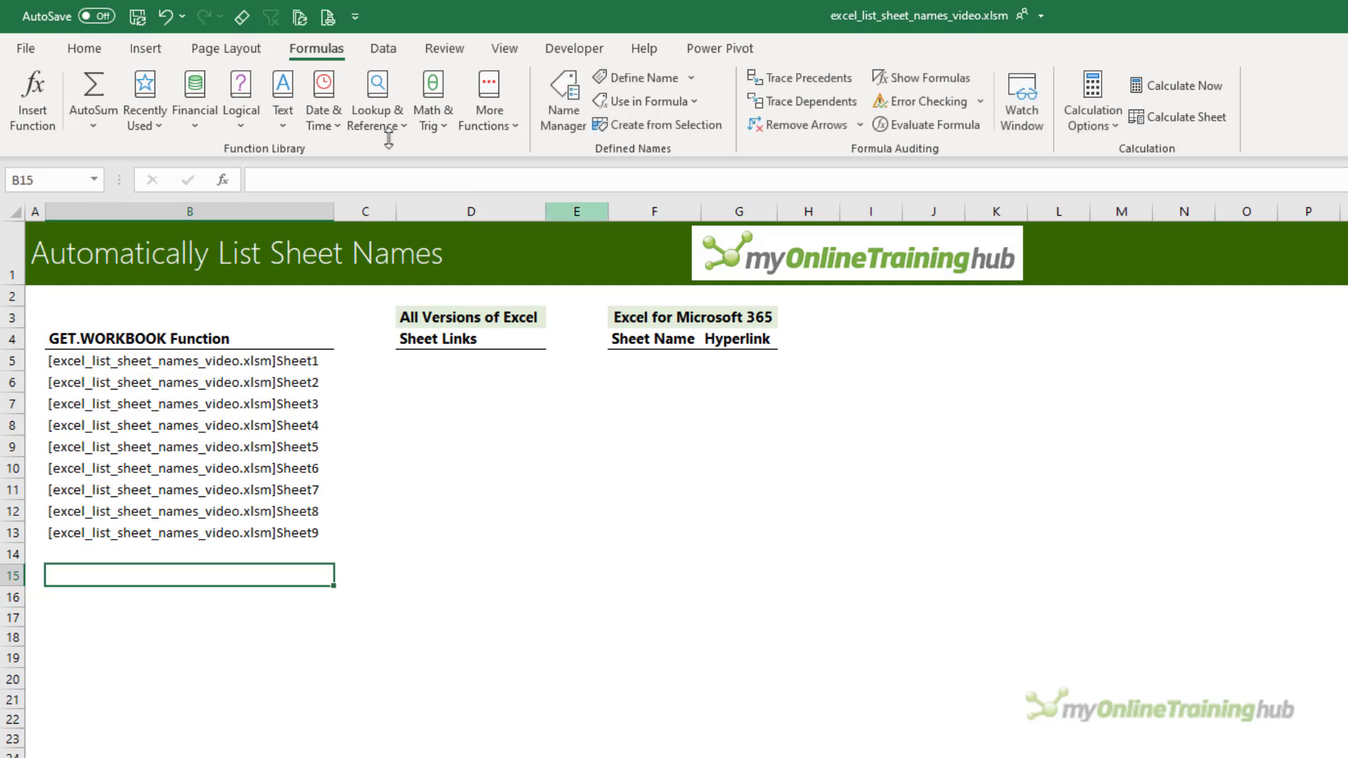
Define the name SheetNames referring to the copied REPLACE…&T(NOW()) formula.
{"action": "left_click", "coordinate": [638, 77]}
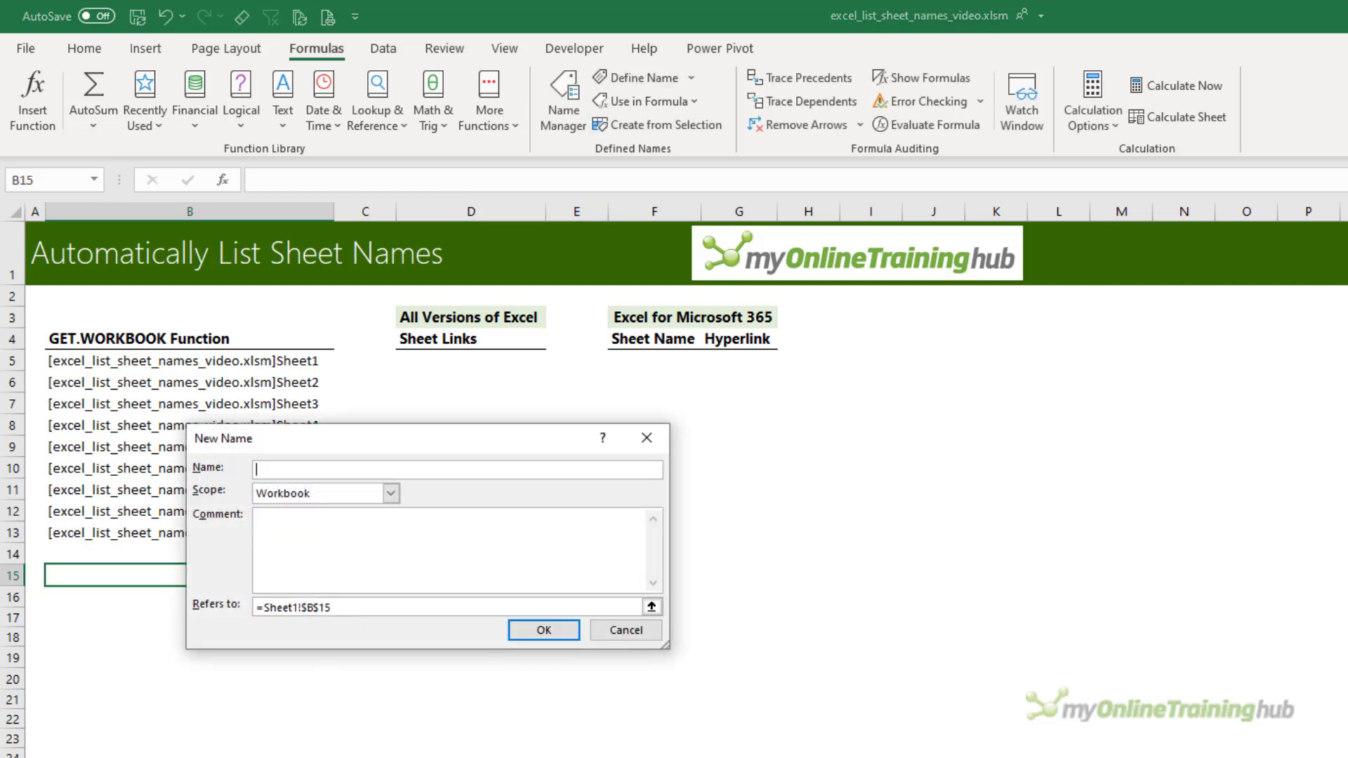
{"action": "type", "text": "SheetNames"}
{"action": "left_click_drag", "start_coordinate": [331, 607], "coordinate": [256, 608]}
{"action": "key", "text": "ctrl+v"}
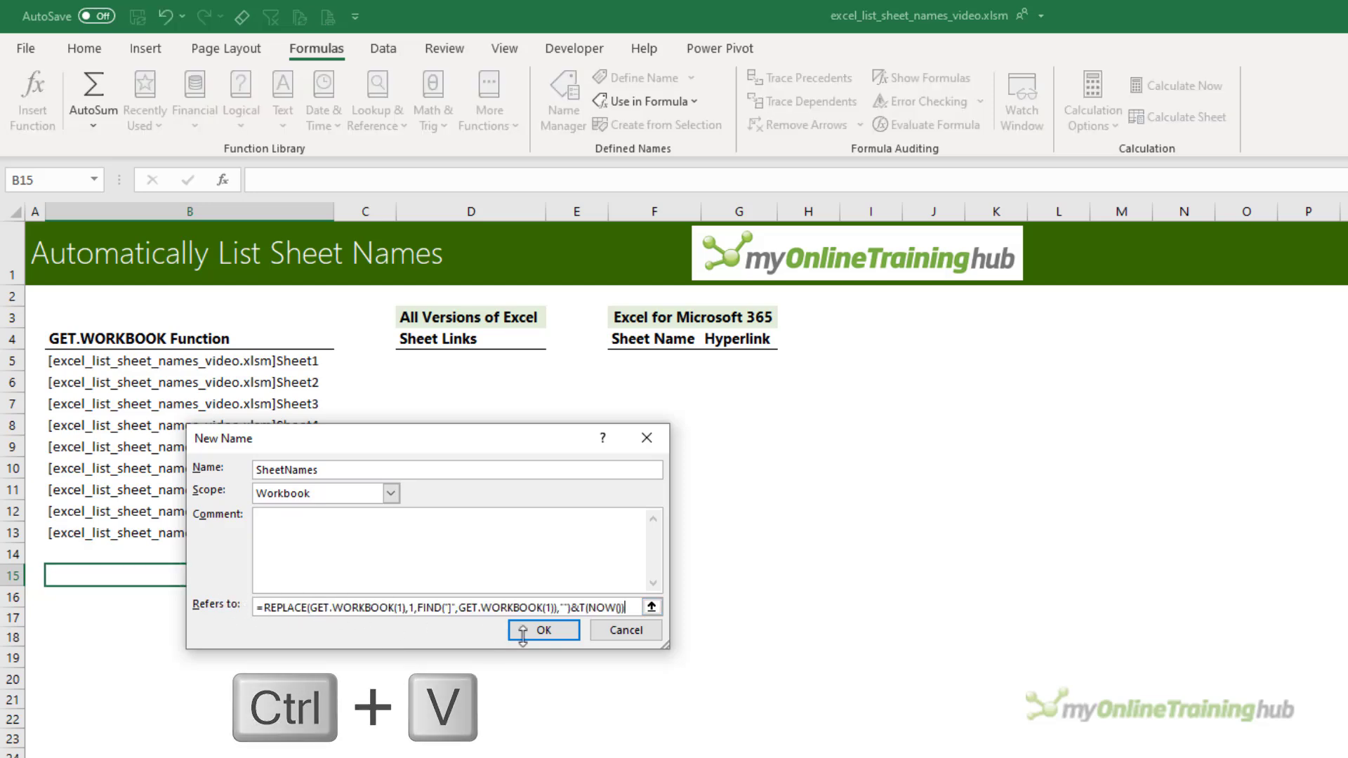
{"action": "left_click", "coordinate": [523, 632]}
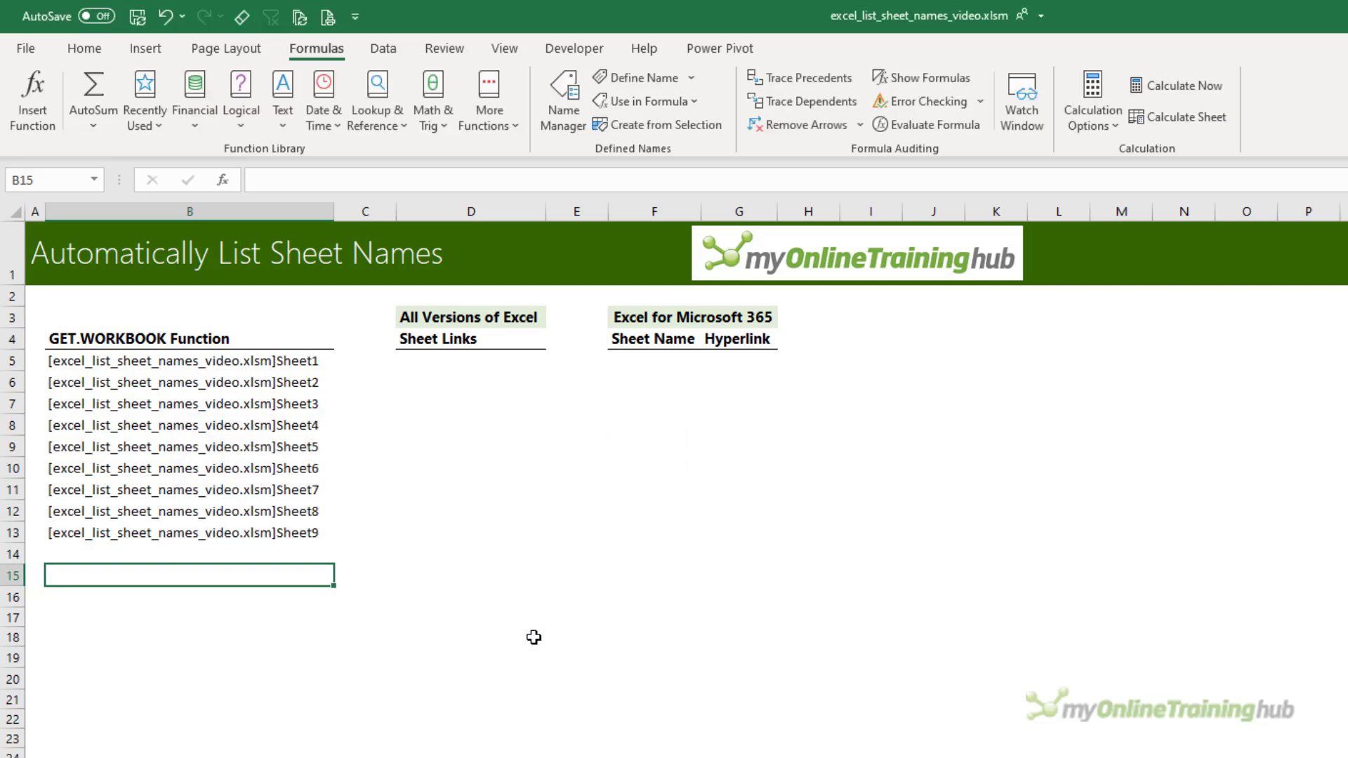
{"action": "left_click", "coordinate": [647, 358]}
Enter =TRANSPOSE(SheetNames) in F5, spilling Sheet1 through Sheet9 down F5:F13.
{"action": "type", "text": "=tra"}
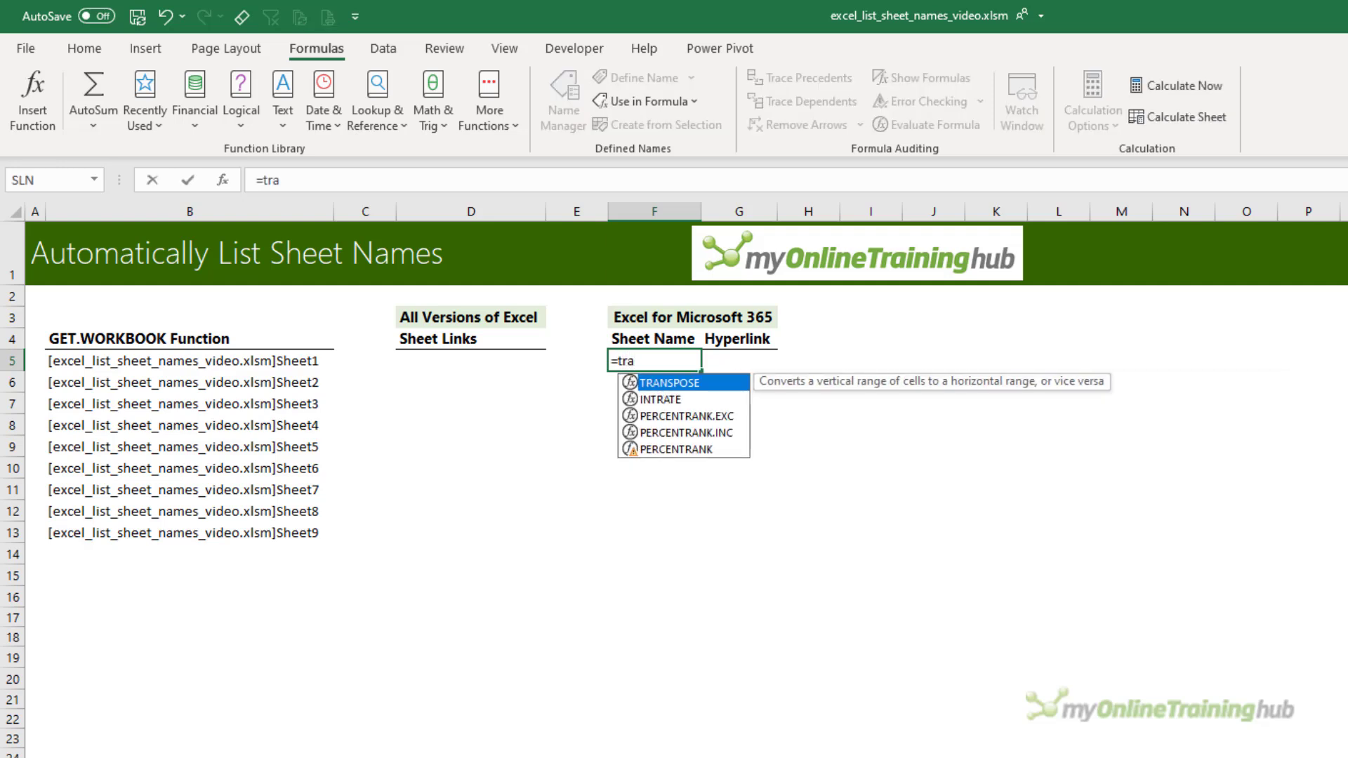
{"action": "key", "text": "Tab"}
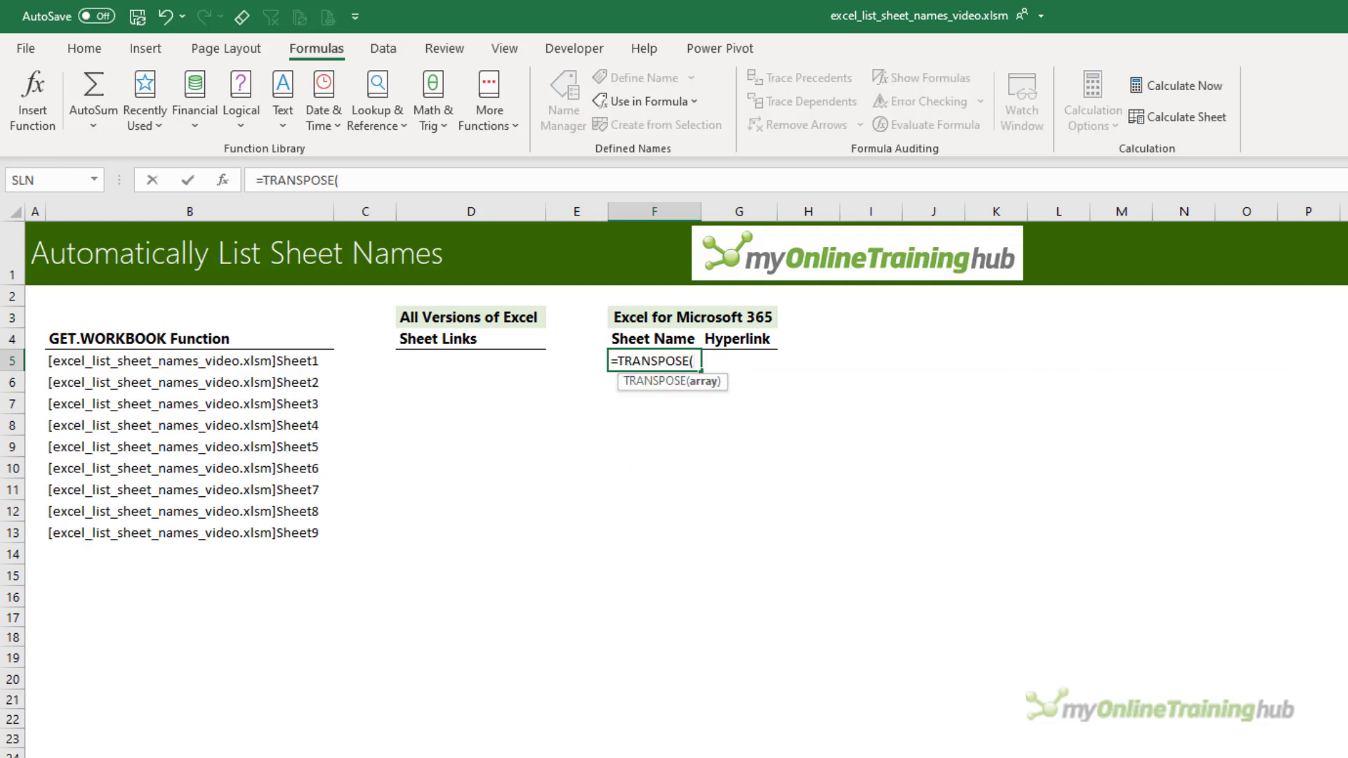
{"action": "type", "text": "she"}
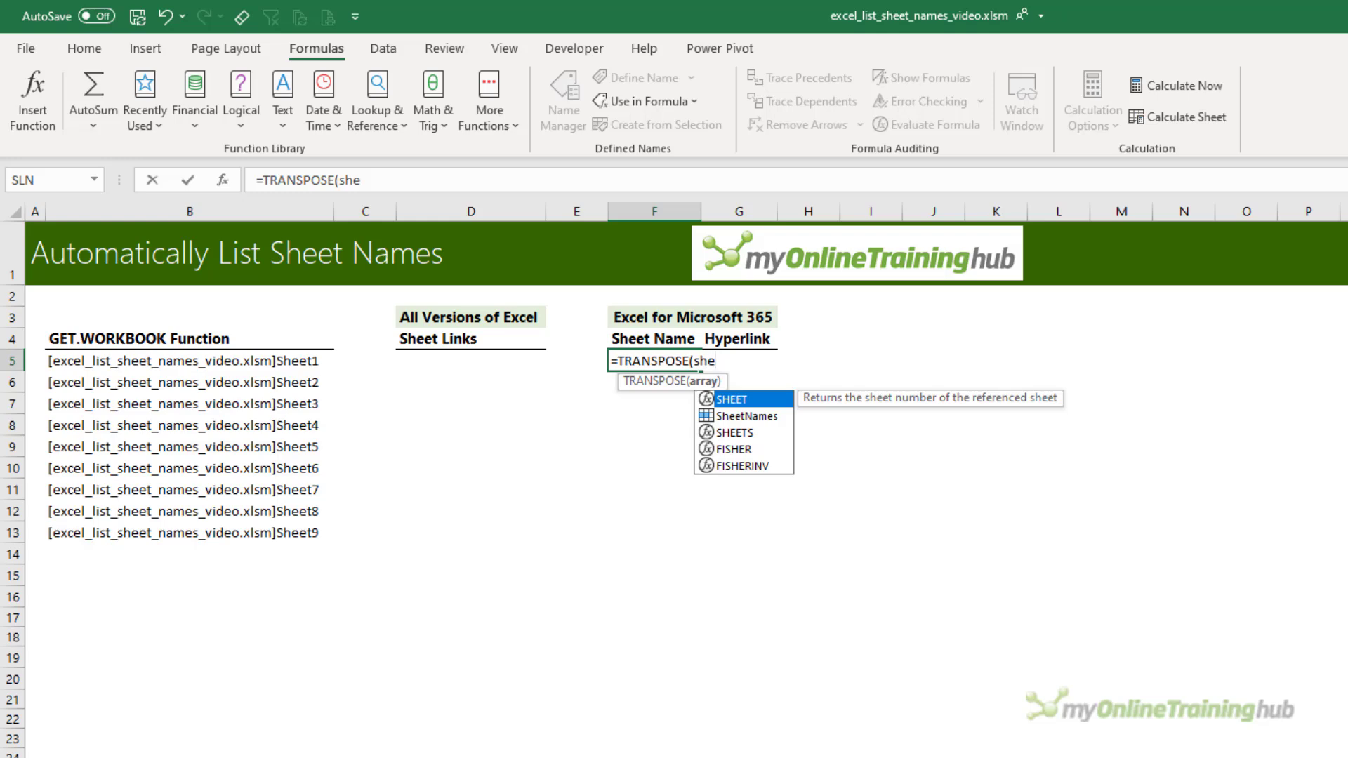
{"action": "key", "text": "Down"}
{"action": "key", "text": "Tab"}
{"action": "type", "text": ")"}
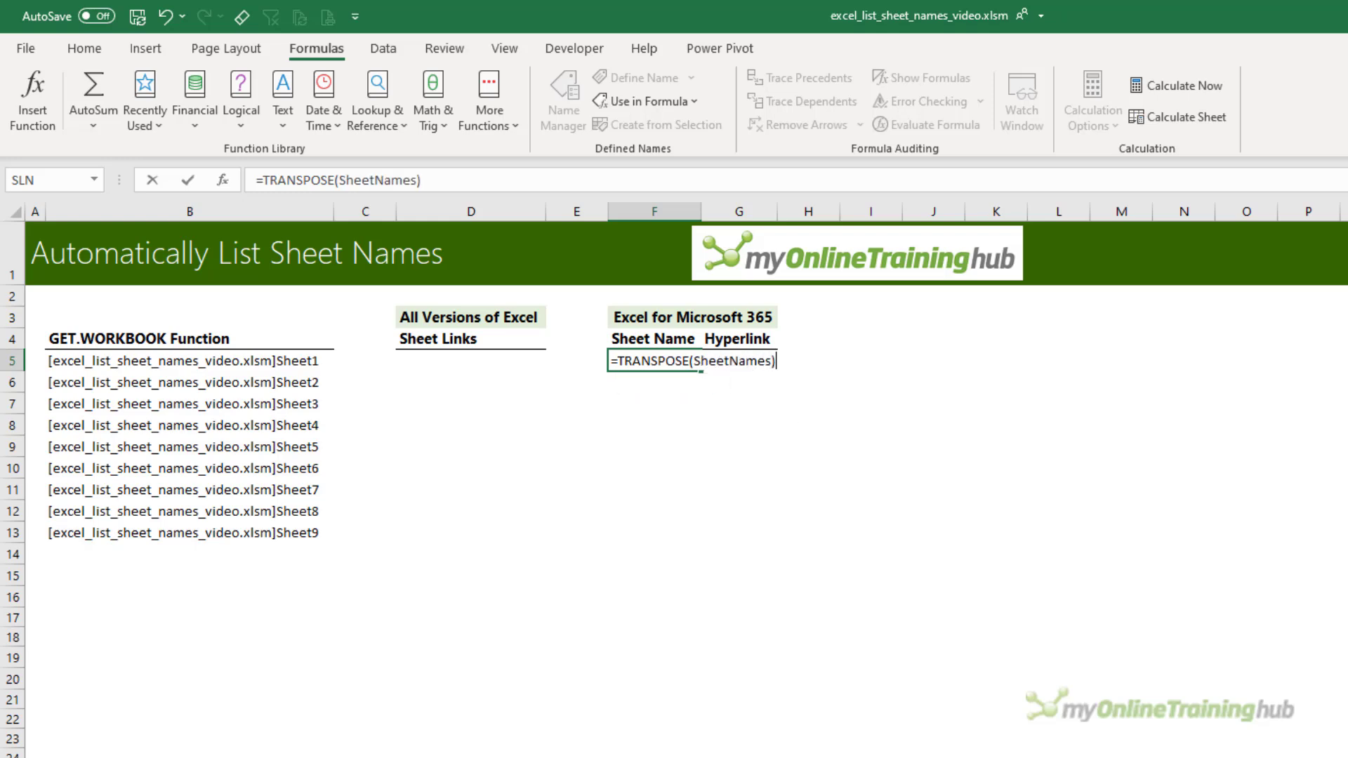
{"action": "key", "text": "Return"}
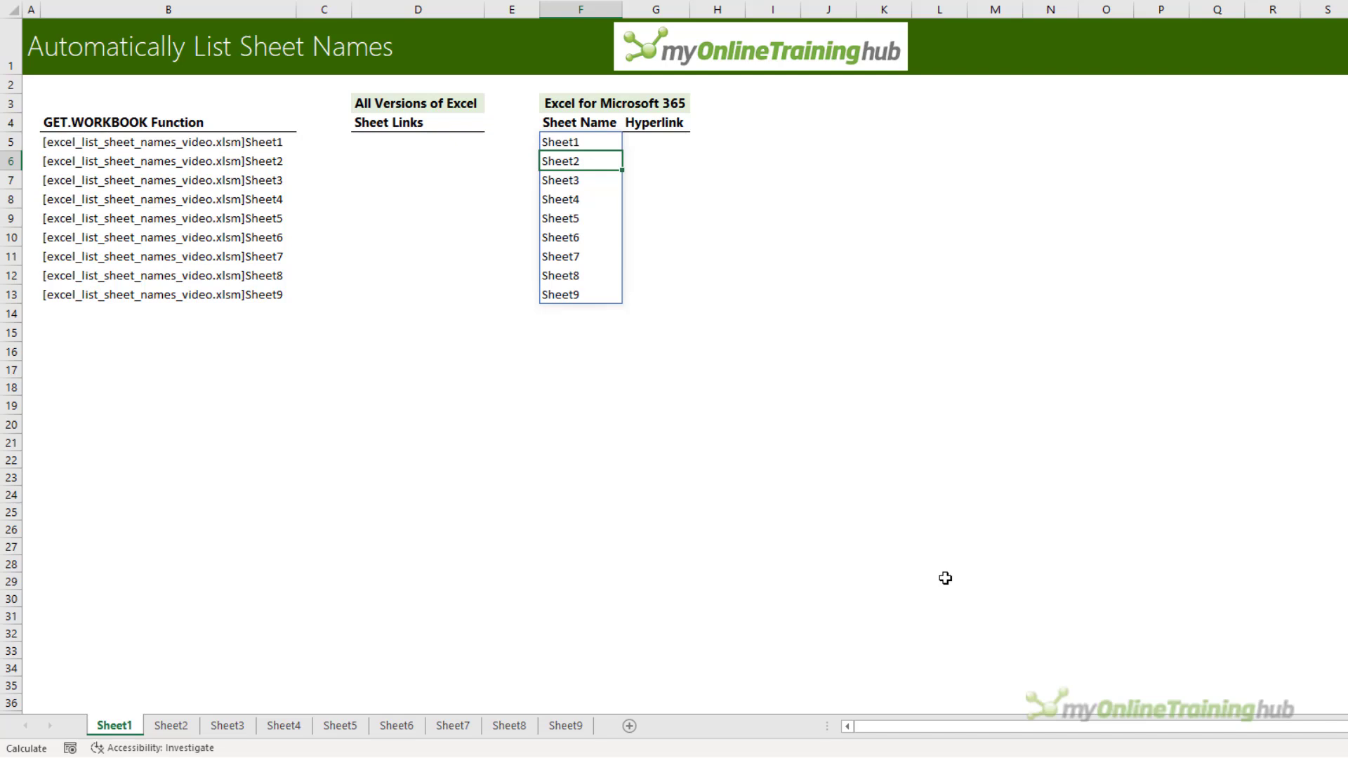
{"action": "key", "text": "Down"}
{"action": "key", "text": "Down"}
{"action": "key", "text": "Down"}
{"action": "key", "text": "Down"}
{"action": "key", "text": "Down"}
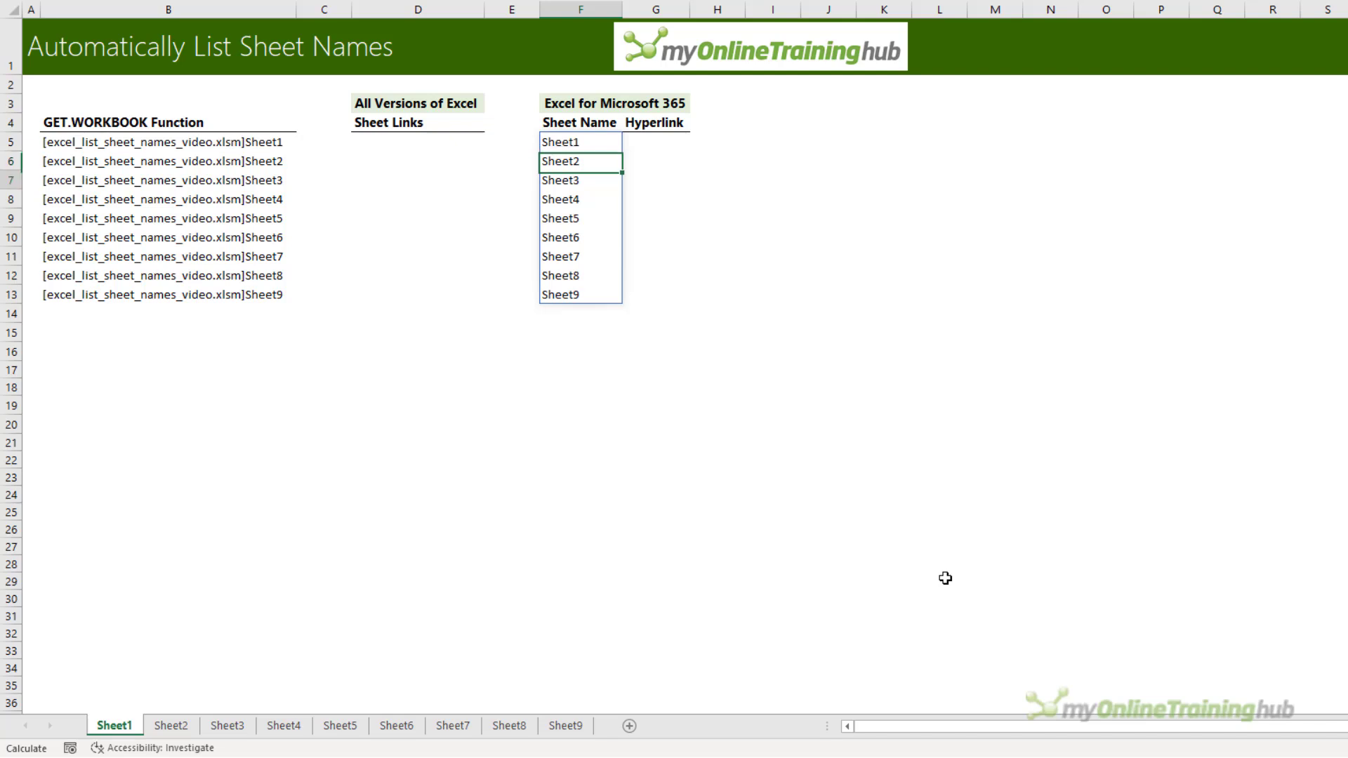
{"action": "key", "text": "Up"}
{"action": "key", "text": "Up"}
{"action": "key", "text": "Up"}
{"action": "key", "text": "Up"}
{"action": "key", "text": "Up"}
{"action": "key", "text": "Up"}
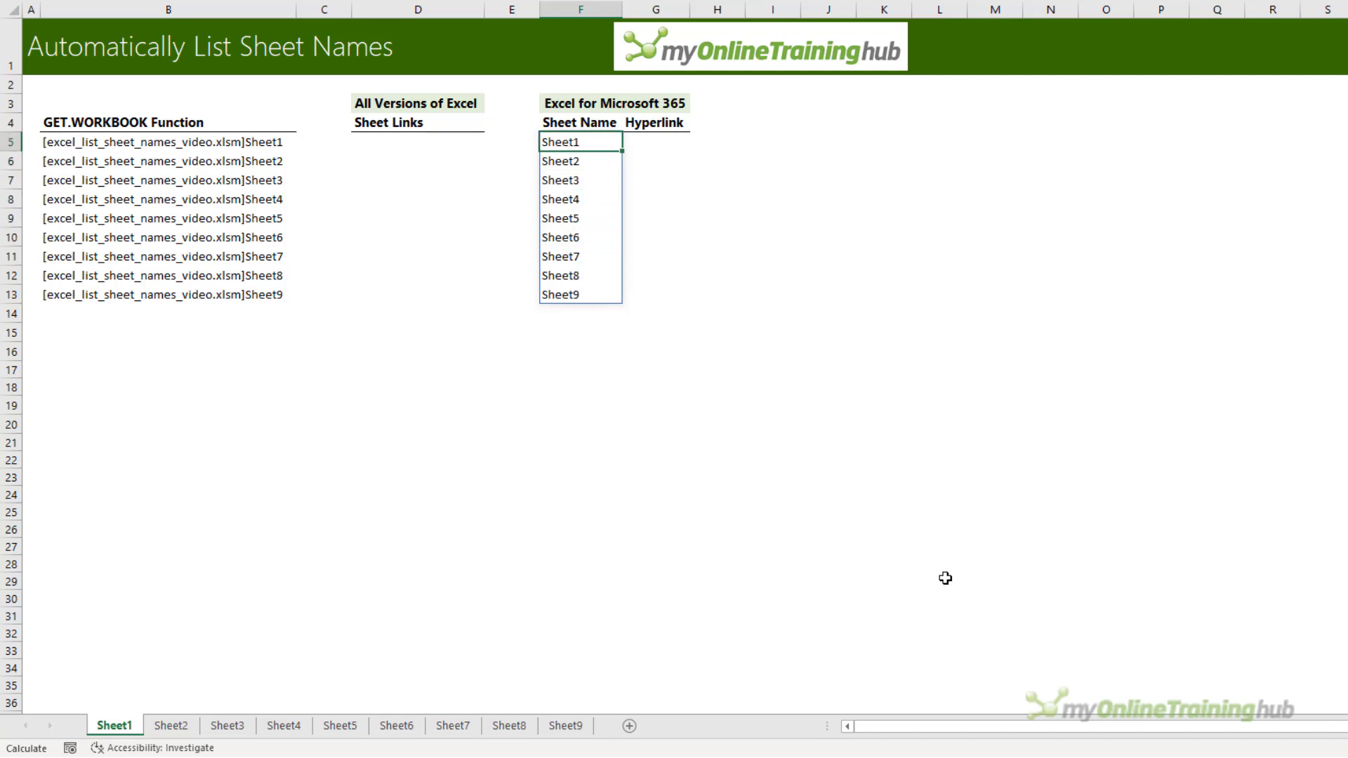
Begin =INDEX(SheetNames,ROW( in D5 under Sheet Links.
{"action": "left_click", "coordinate": [432, 144]}
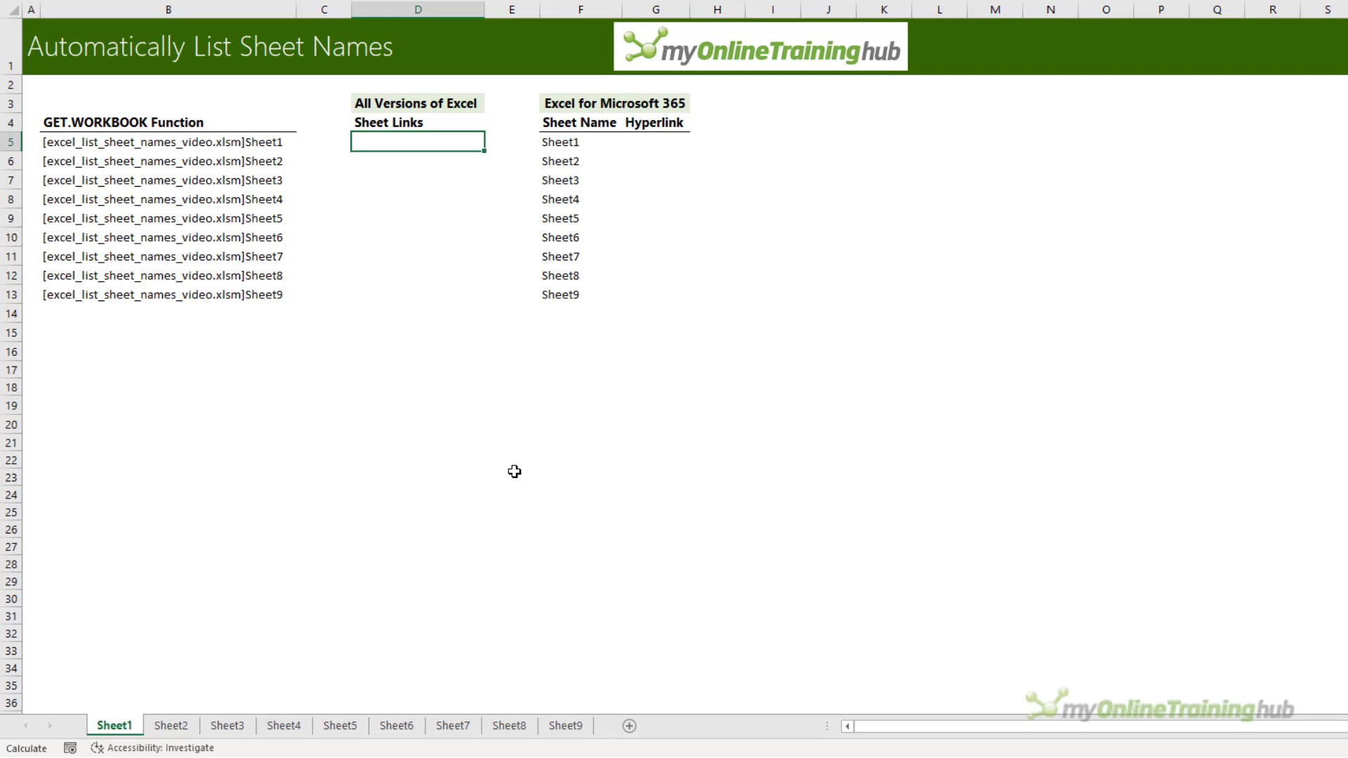
{"action": "type", "text": "=ind"}
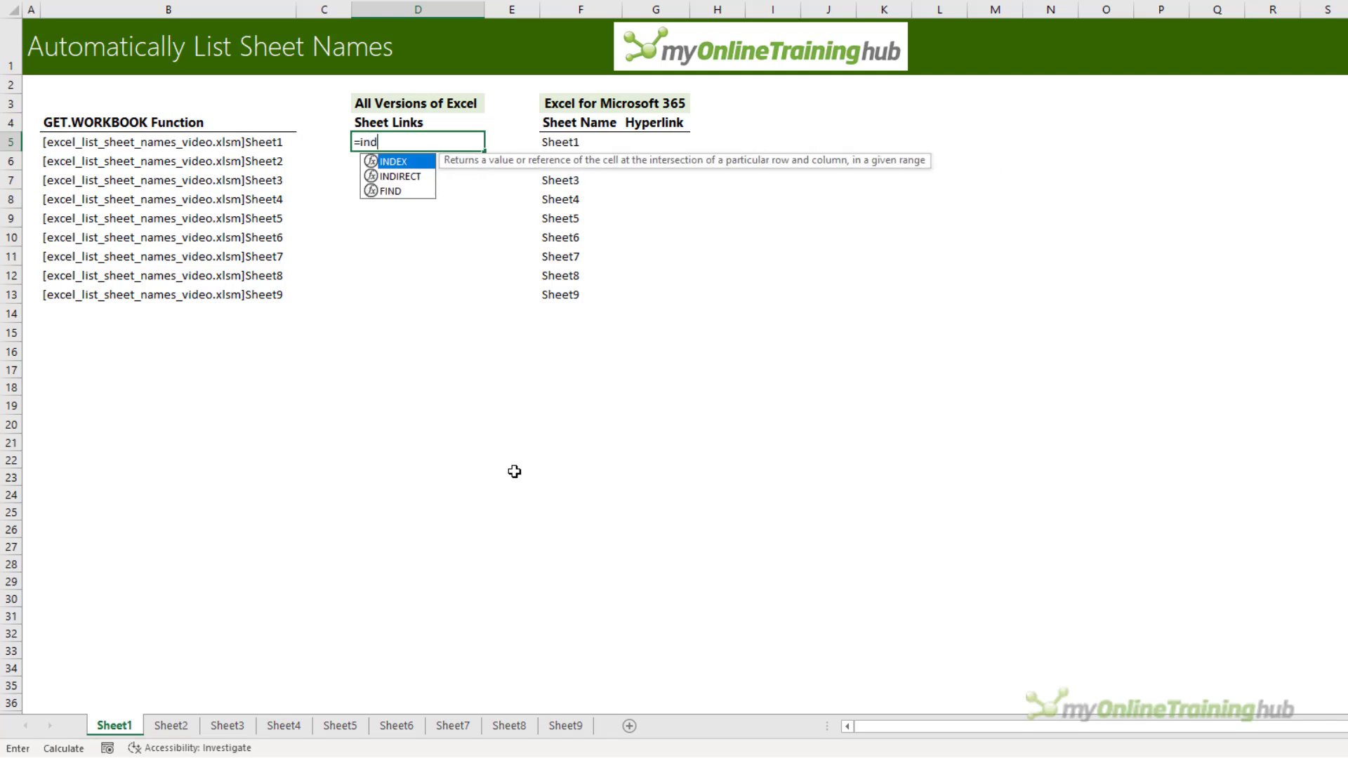
{"action": "key", "text": "Tab"}
{"action": "type", "text": "she"}
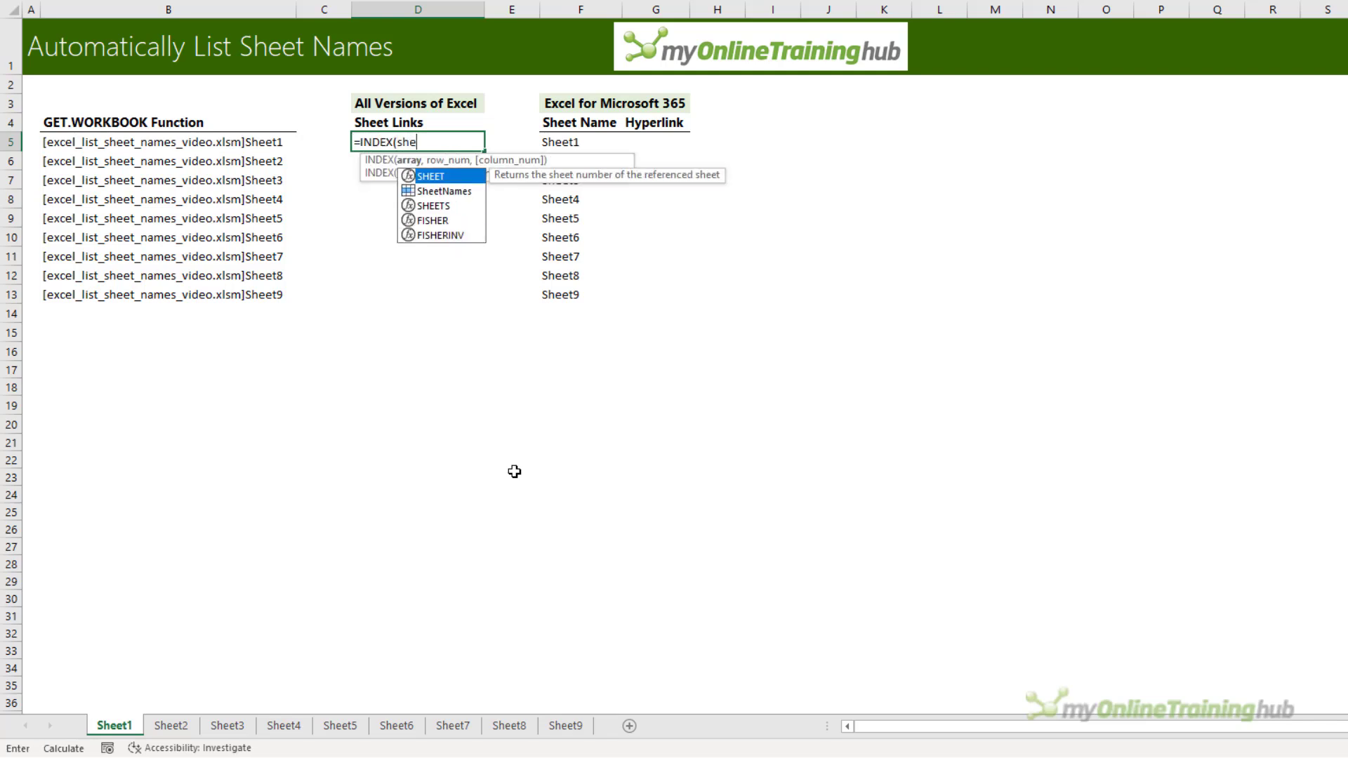
{"action": "key", "text": "Down"}
{"action": "key", "text": "Tab"}
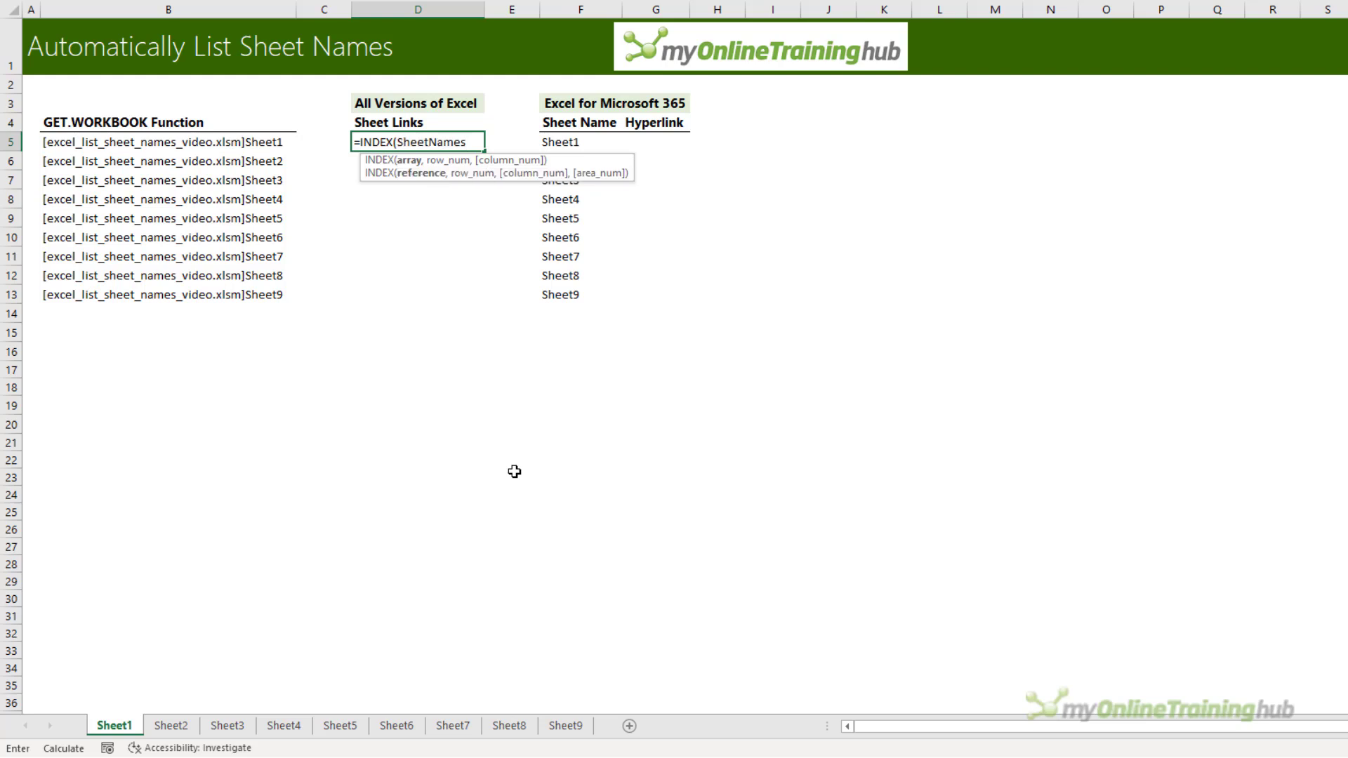
{"action": "type", "text": ","}
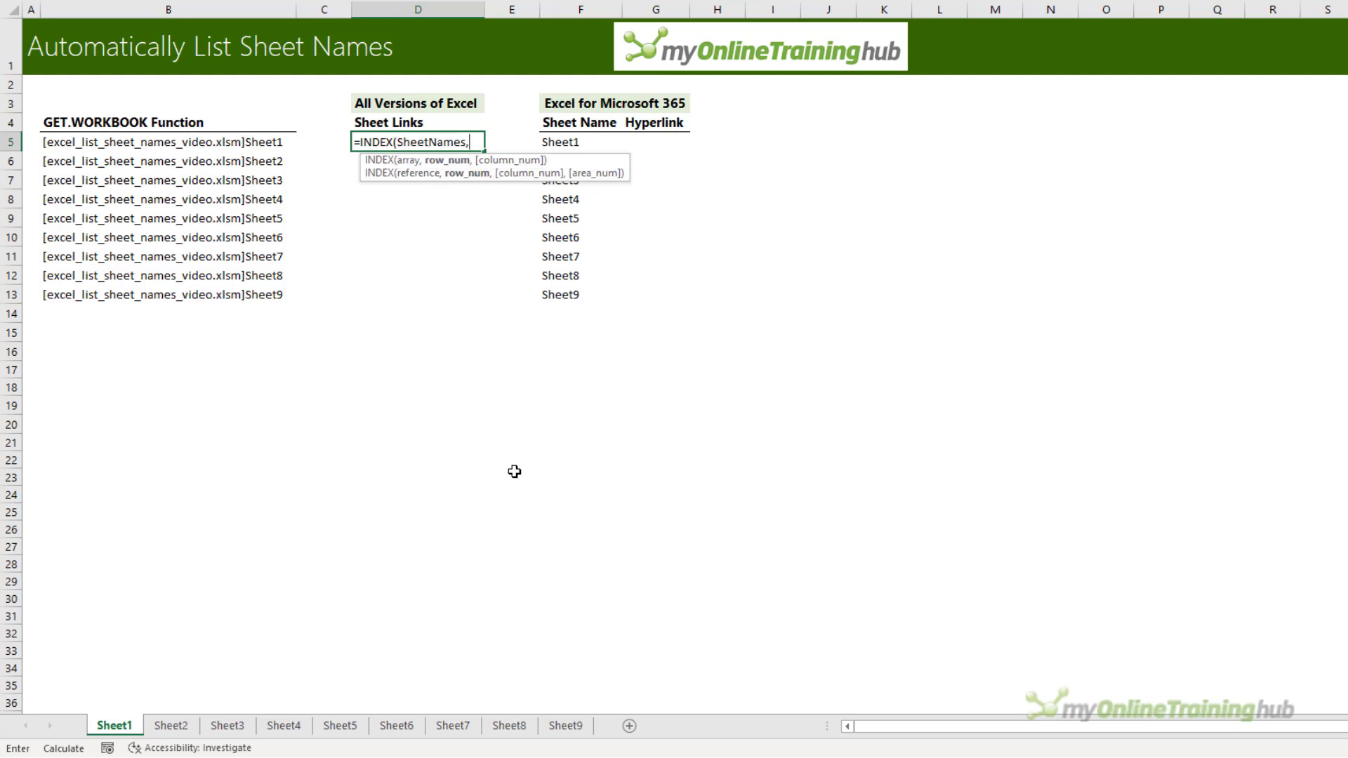
{"action": "type", "text": "row"}
{"action": "key", "text": "Tab"}
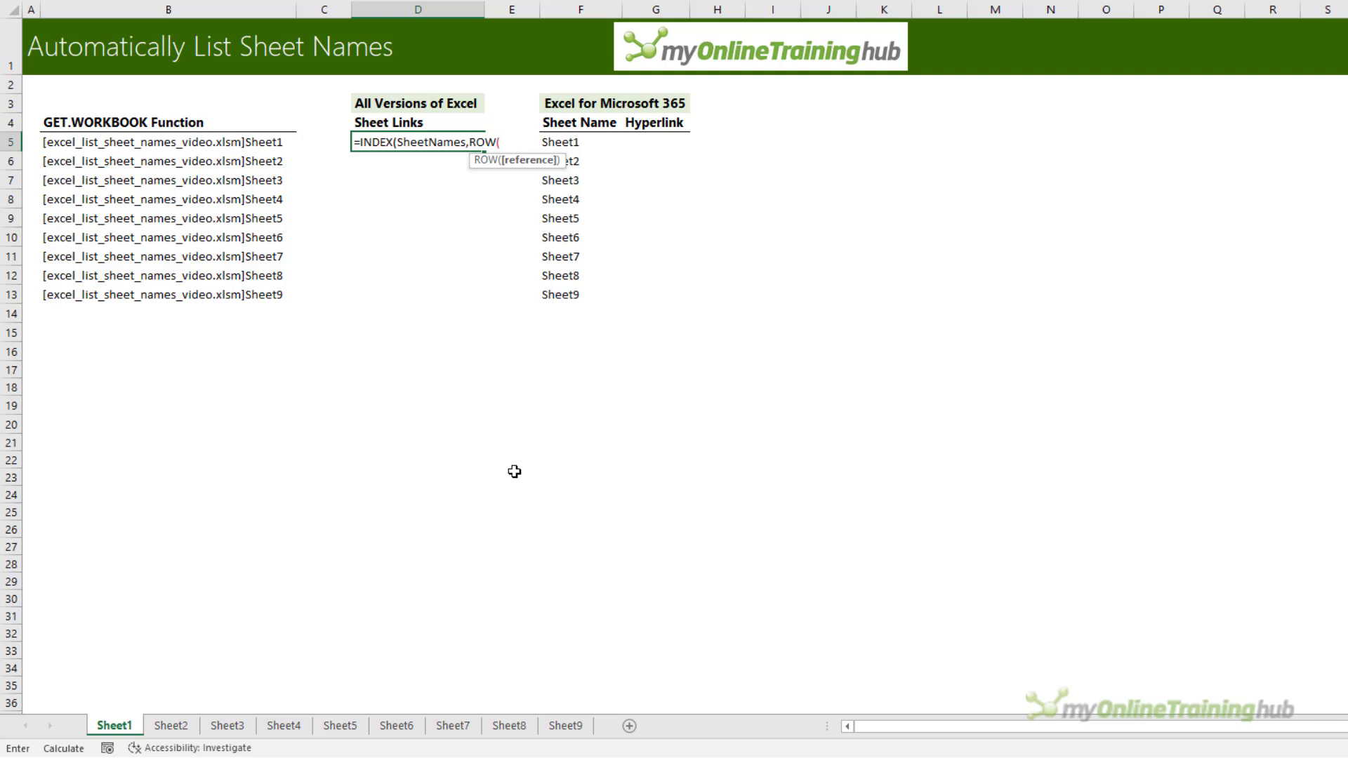
Complete the ROW(A1) argument, close the INDEX formula and commit D5 showing Sheet1.
{"action": "left_click", "coordinate": [37, 41]}
{"action": "type", "text": ")"}
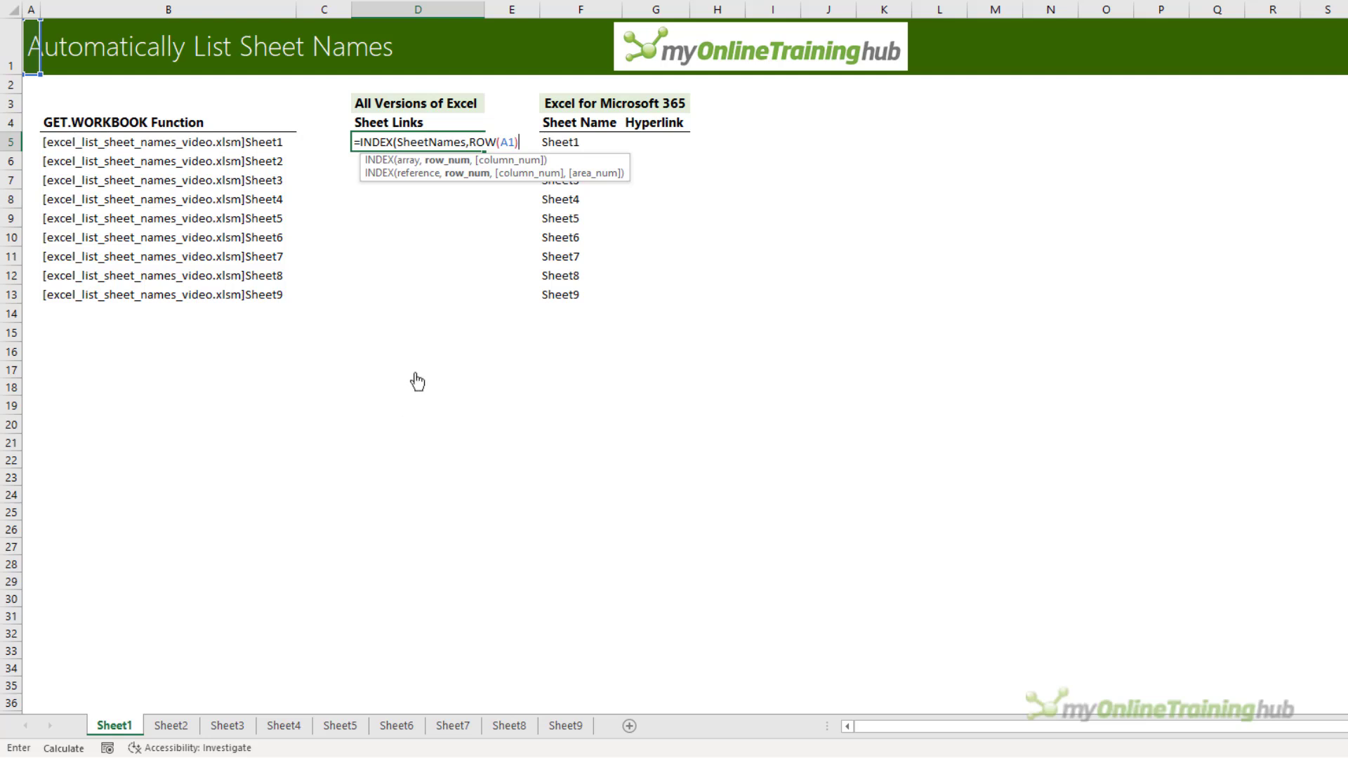
{"action": "left_click", "coordinate": [457, 162]}
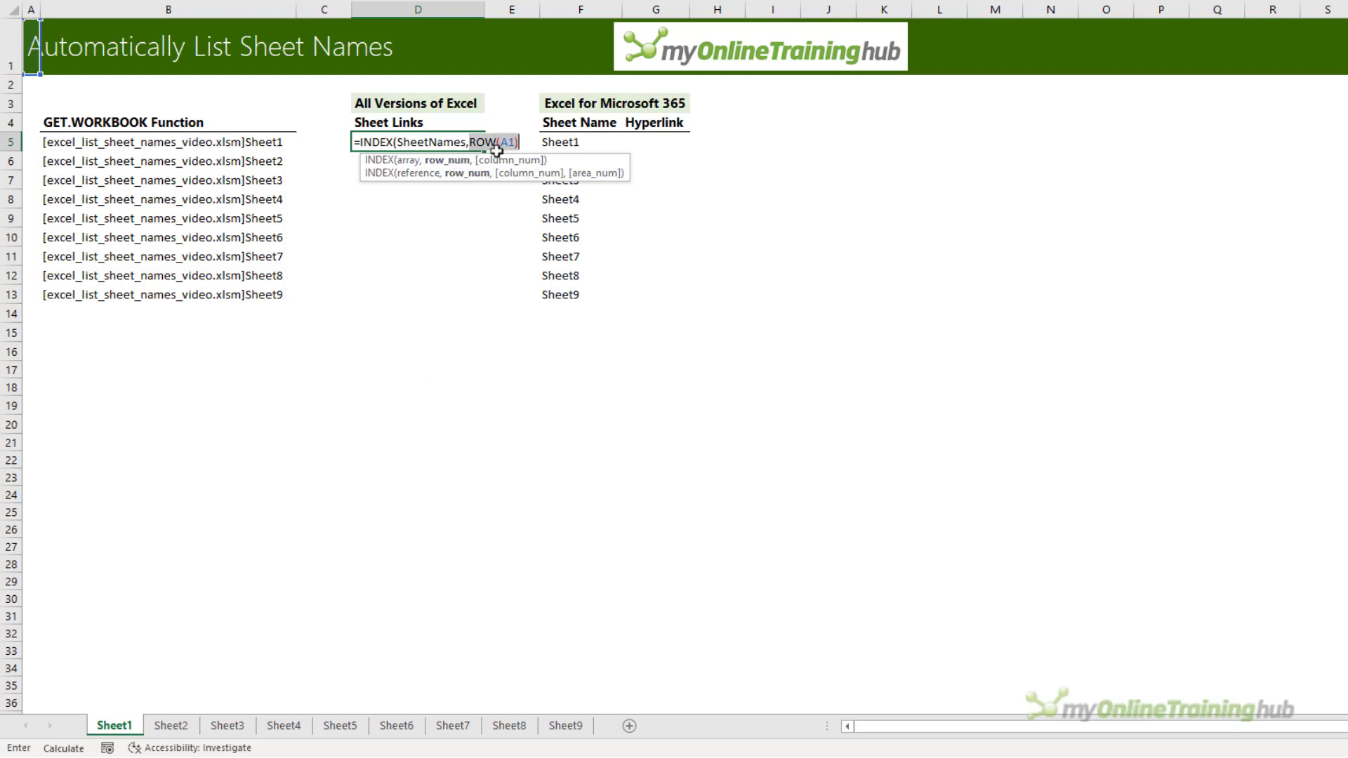
{"action": "left_click", "coordinate": [520, 143]}
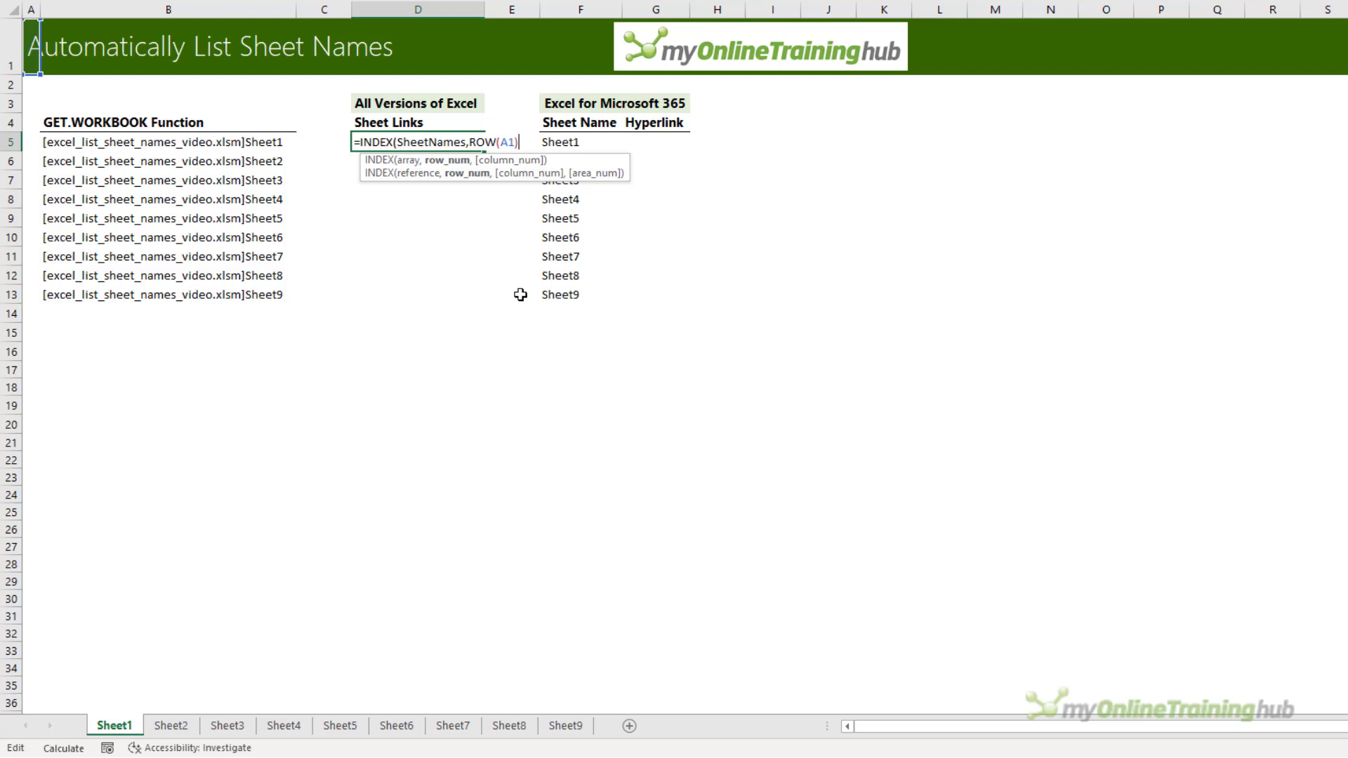
{"action": "type", "text": ")"}
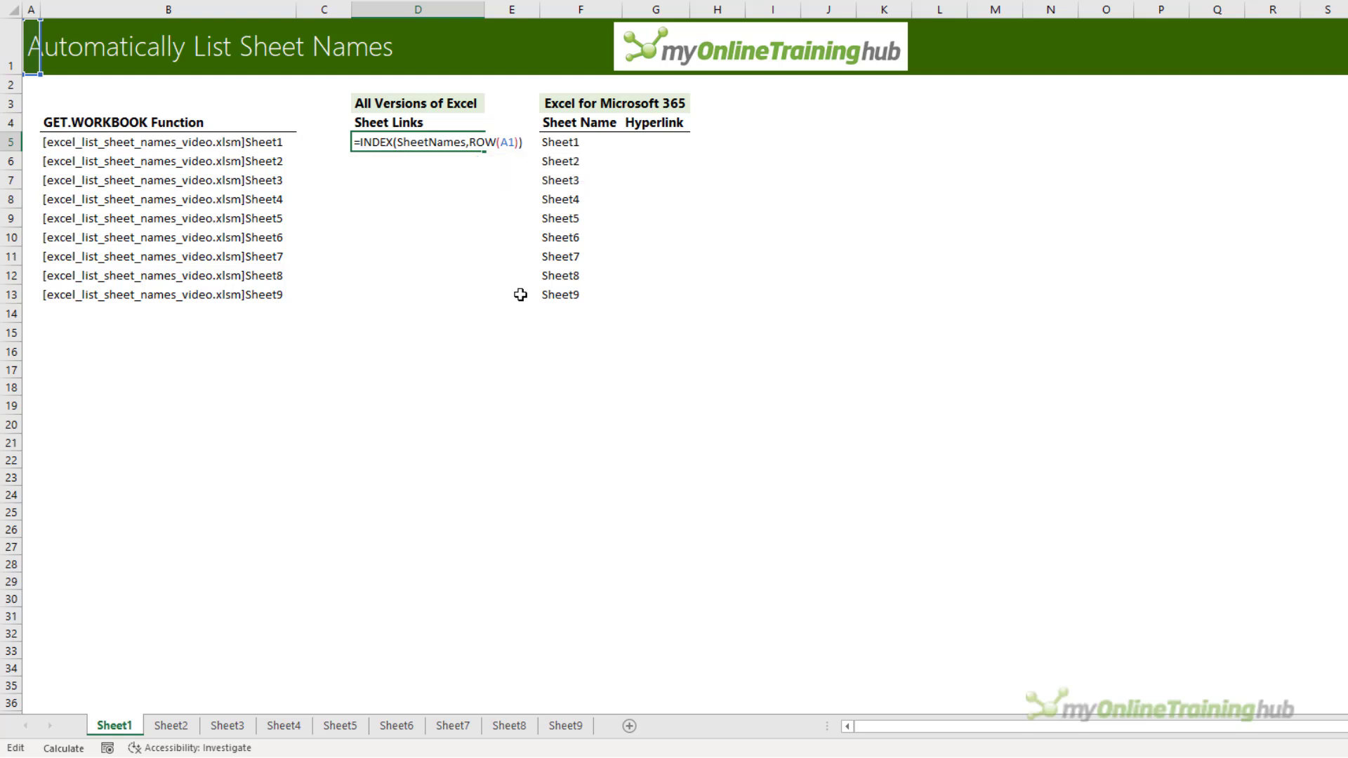
{"action": "key", "text": "Return"}
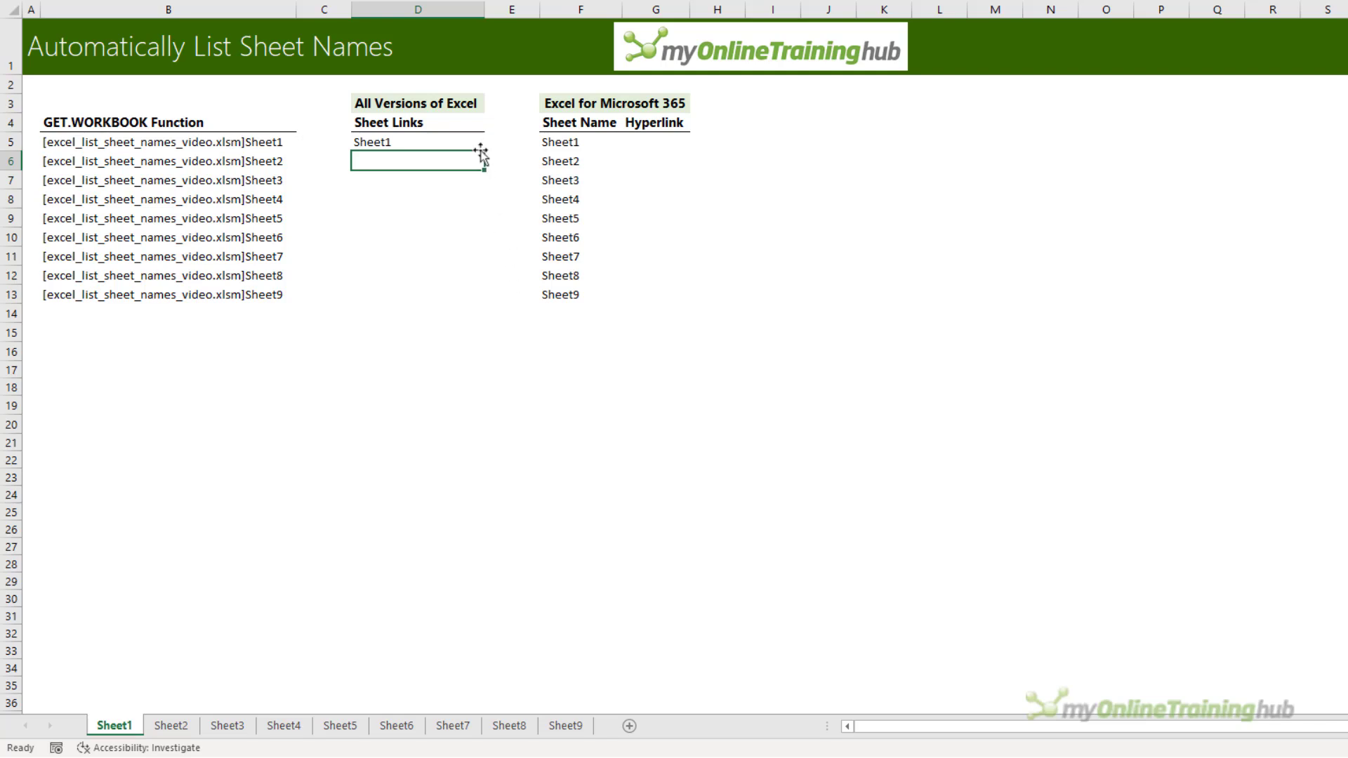
{"action": "left_click", "coordinate": [478, 145]}
Copy D5 down to D16, then wrap D5's formula in IFERROR(…,"").
{"action": "left_click_drag", "start_coordinate": [484, 154], "coordinate": [477, 364]}
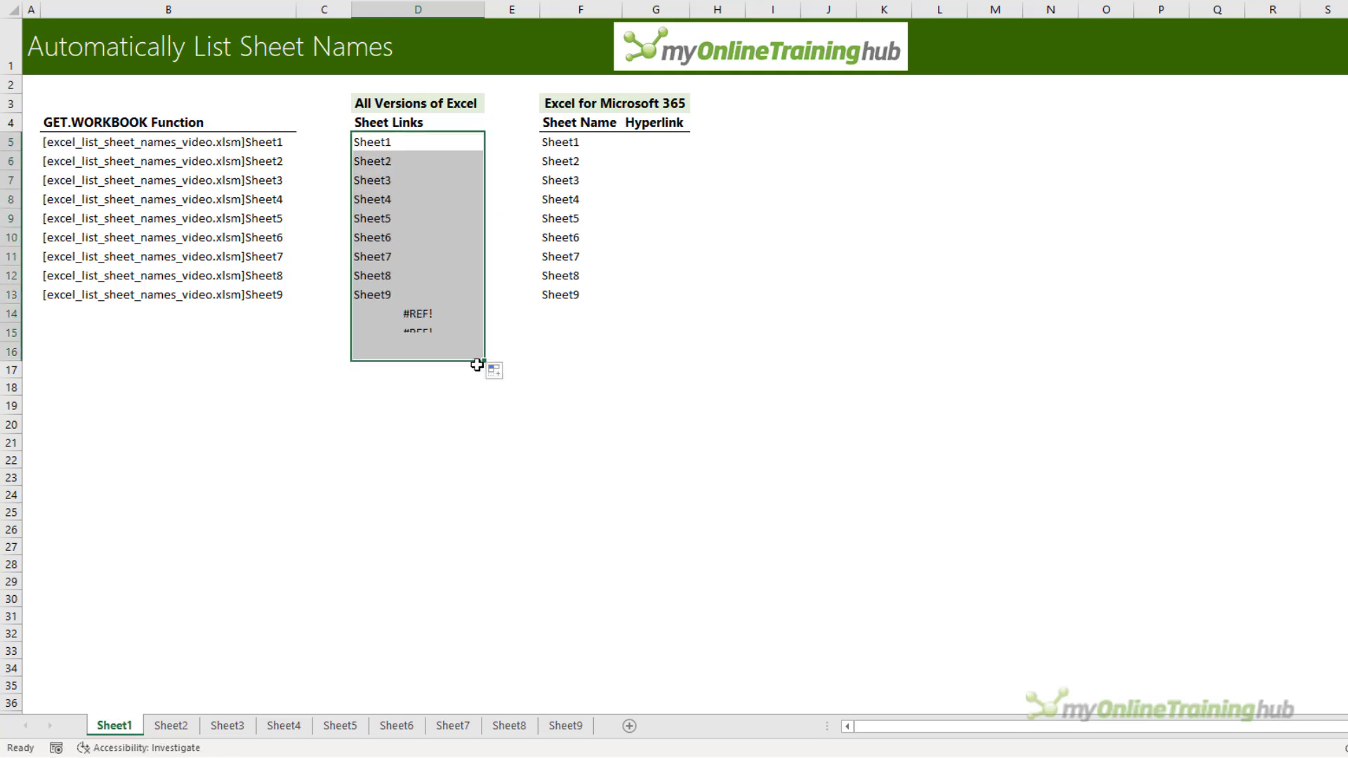
{"action": "left_click", "coordinate": [418, 145]}
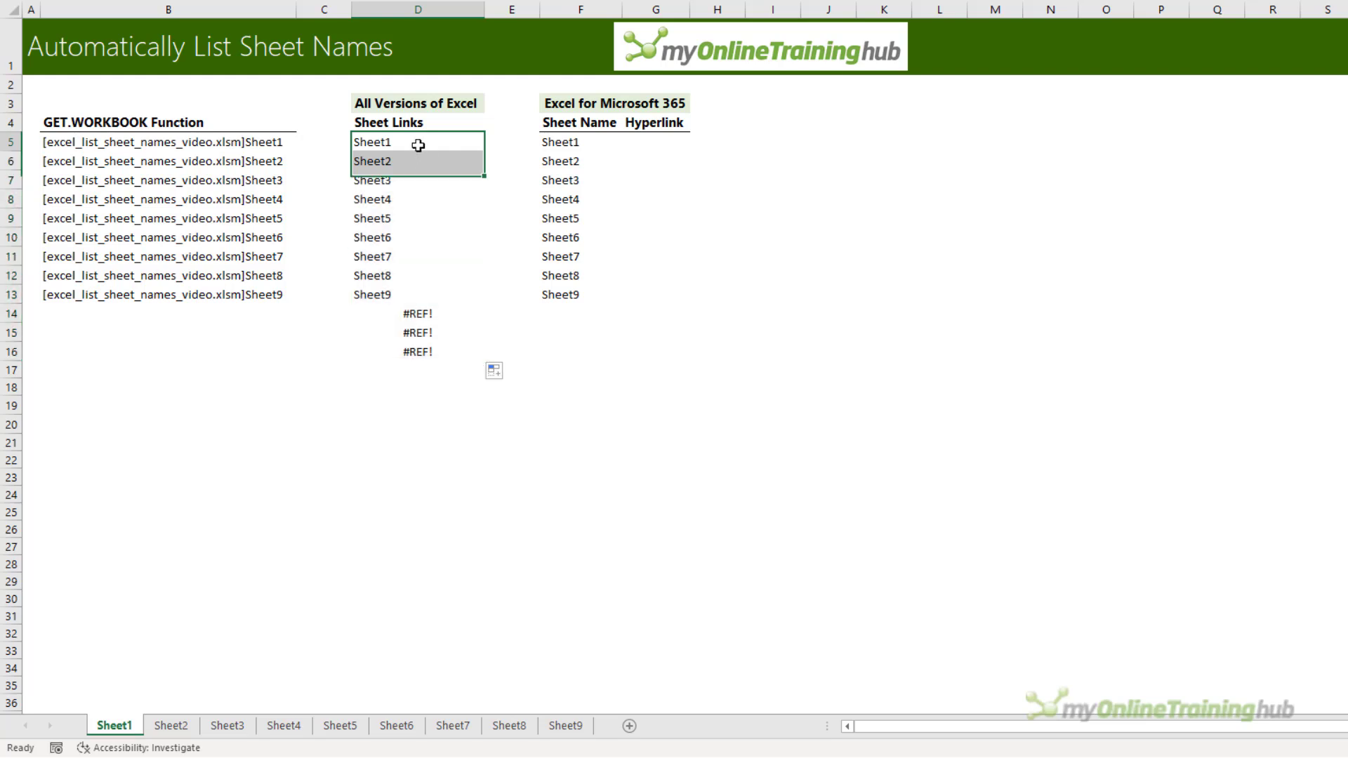
{"action": "key", "text": "F2"}
{"action": "key", "text": "Home"}
{"action": "key", "text": "Right"}
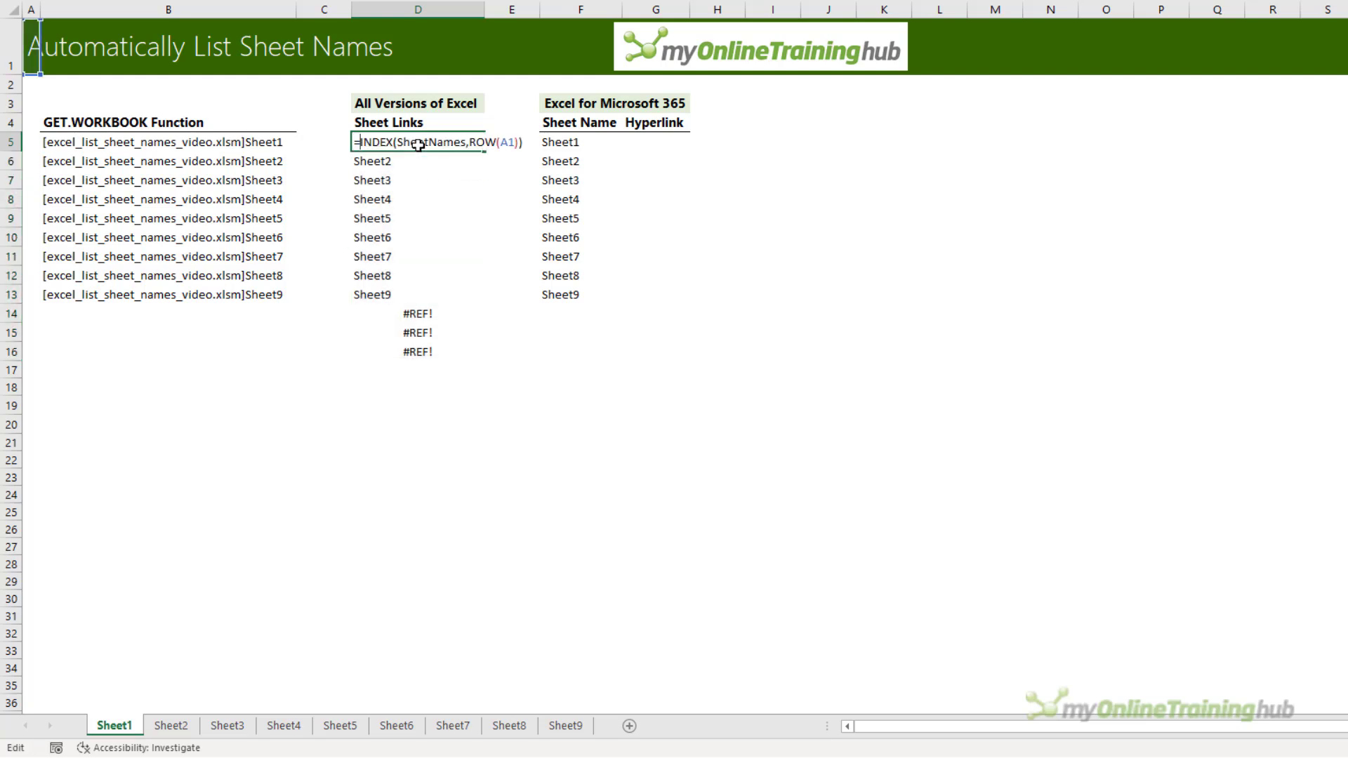
{"action": "type", "text": "IFERROR("}
{"action": "key", "text": "End"}
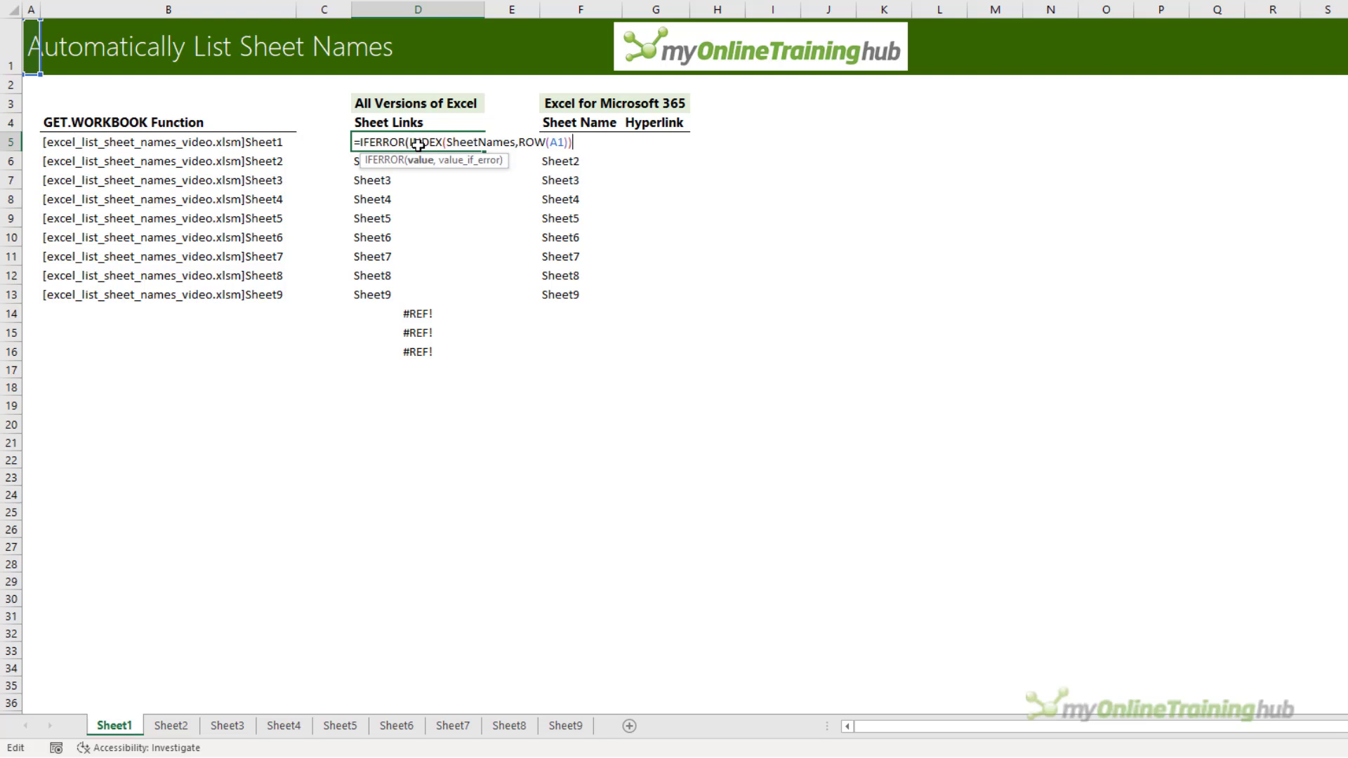
{"action": "type", "text": ",\"\")"}
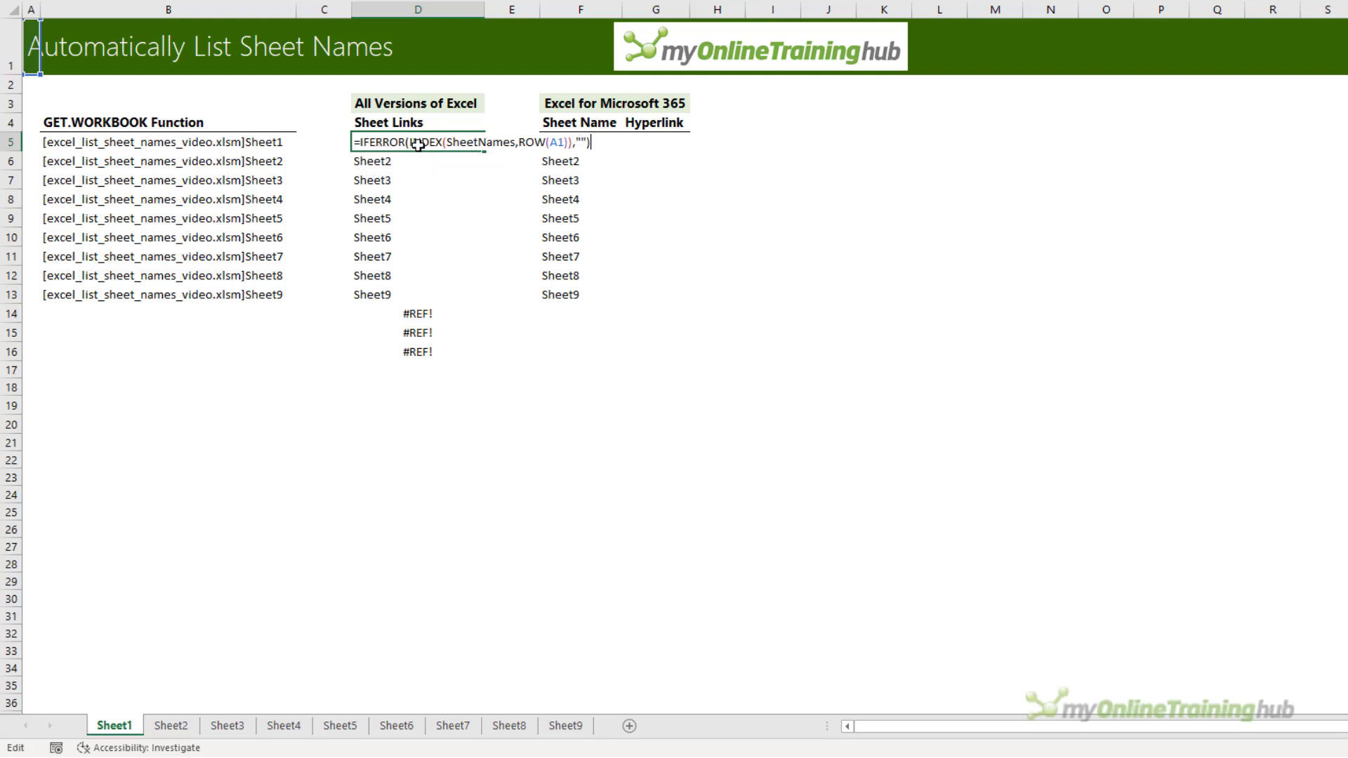
{"action": "key", "text": "Return"}
Fill the IFERROR formula down to D16 and select D5:D16.
{"action": "left_click", "coordinate": [418, 144]}
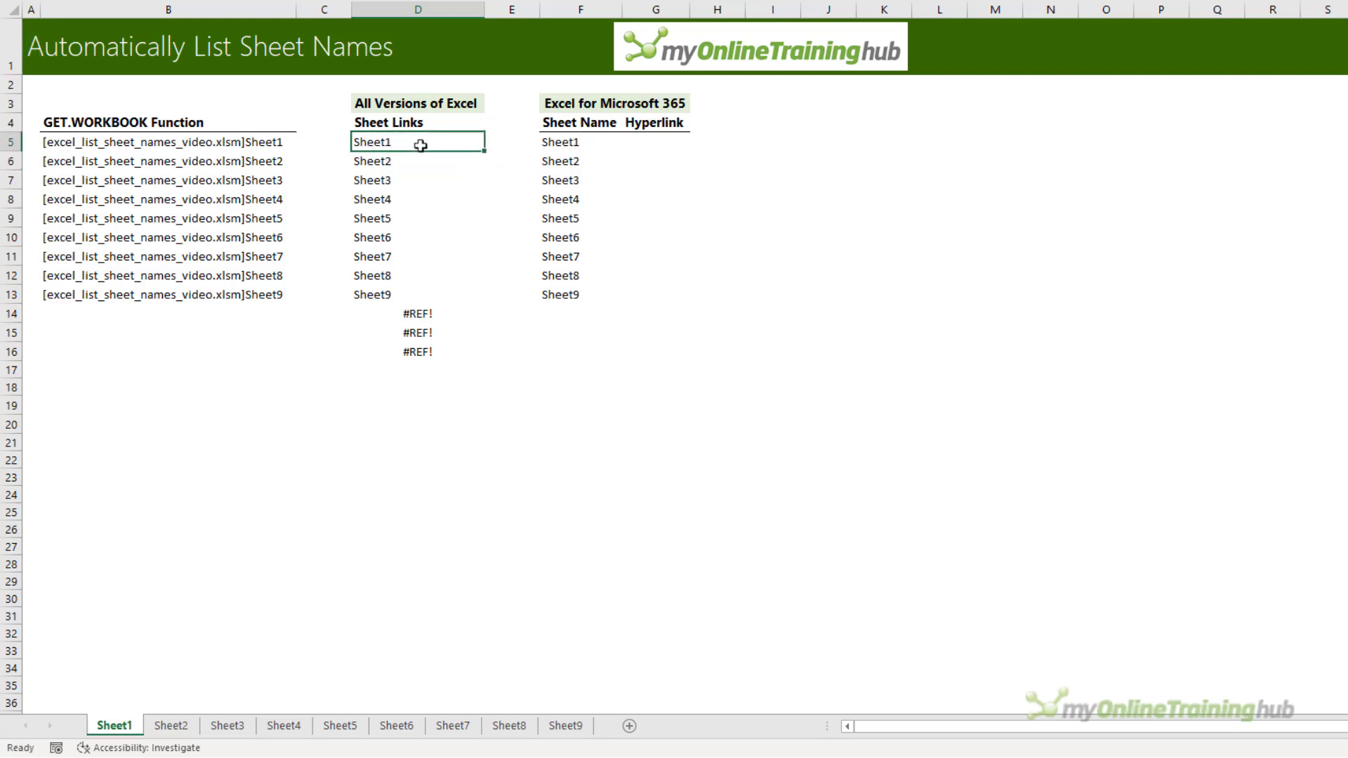
{"action": "double_click", "coordinate": [478, 154]}
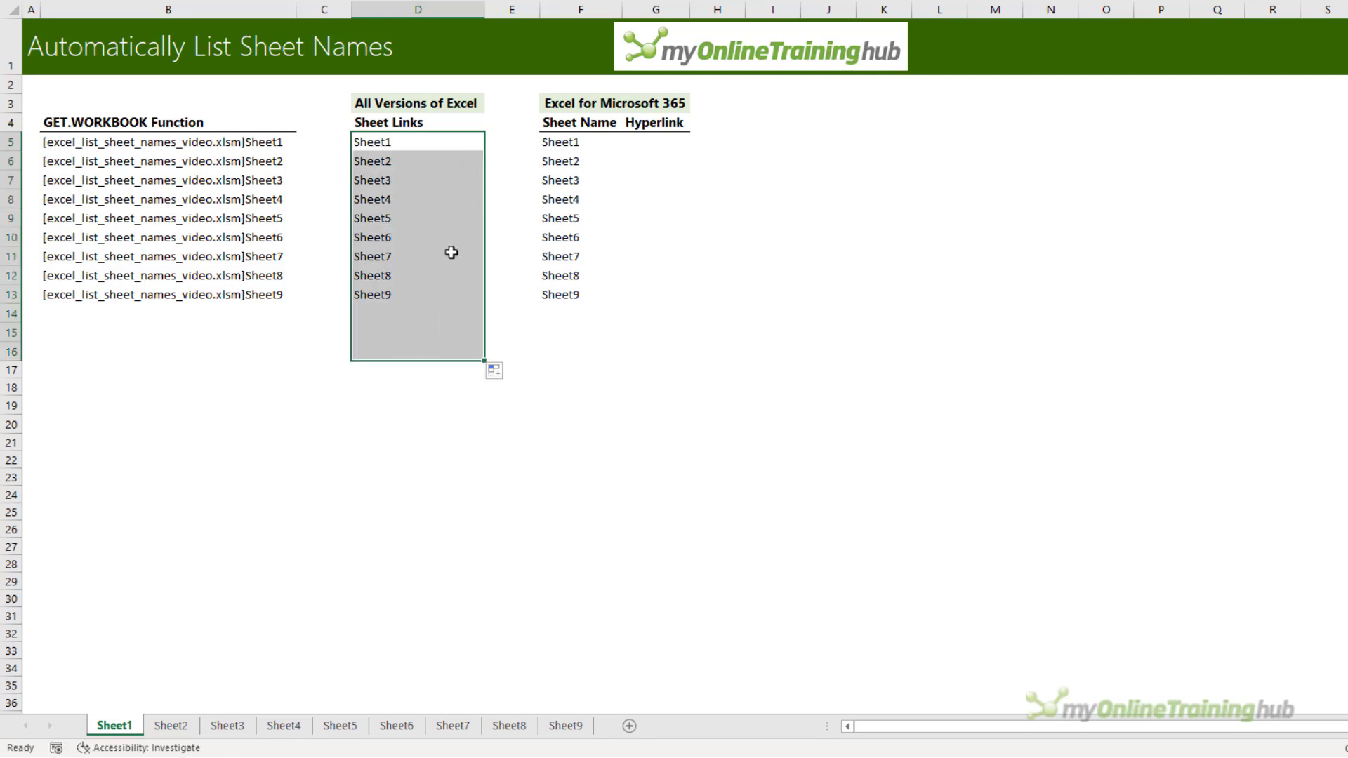
{"action": "left_click_drag", "start_coordinate": [435, 308], "coordinate": [432, 354]}
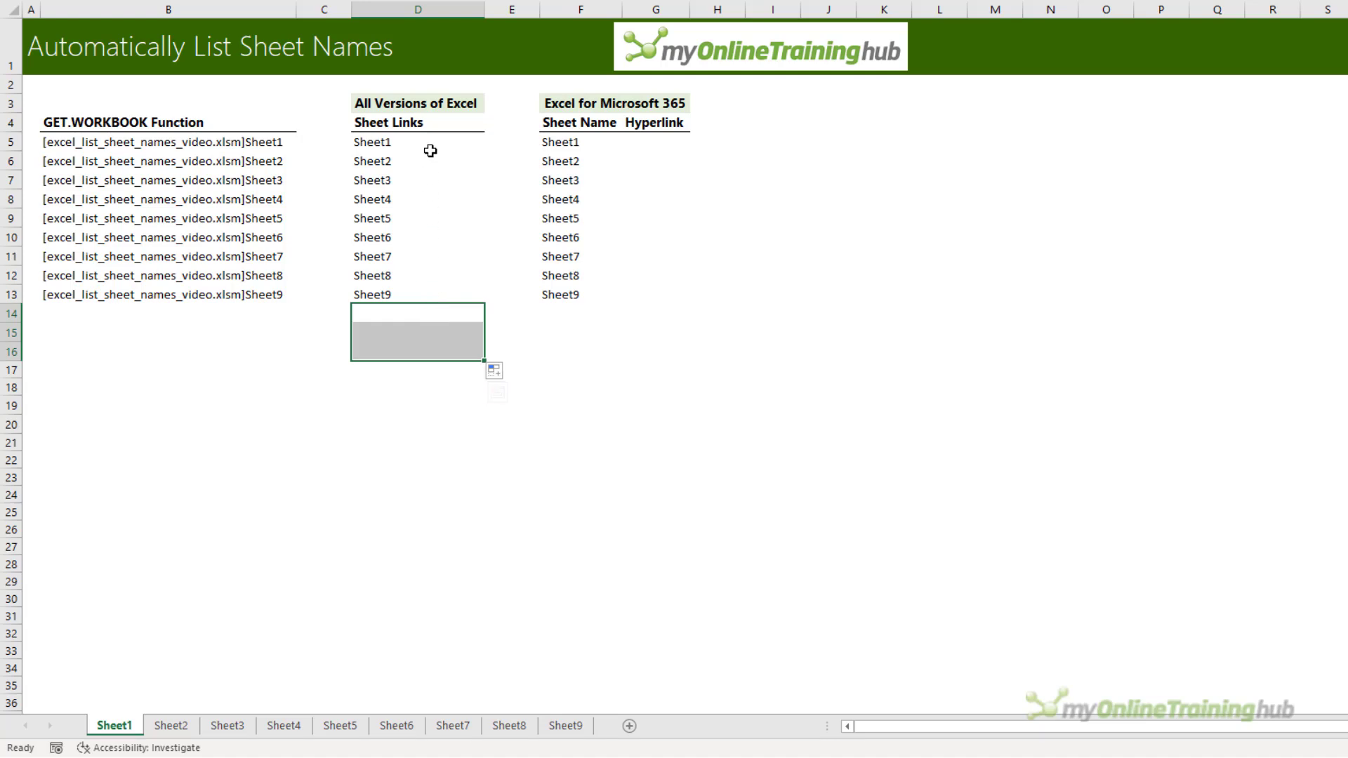
{"action": "left_click_drag", "start_coordinate": [431, 147], "coordinate": [435, 349]}
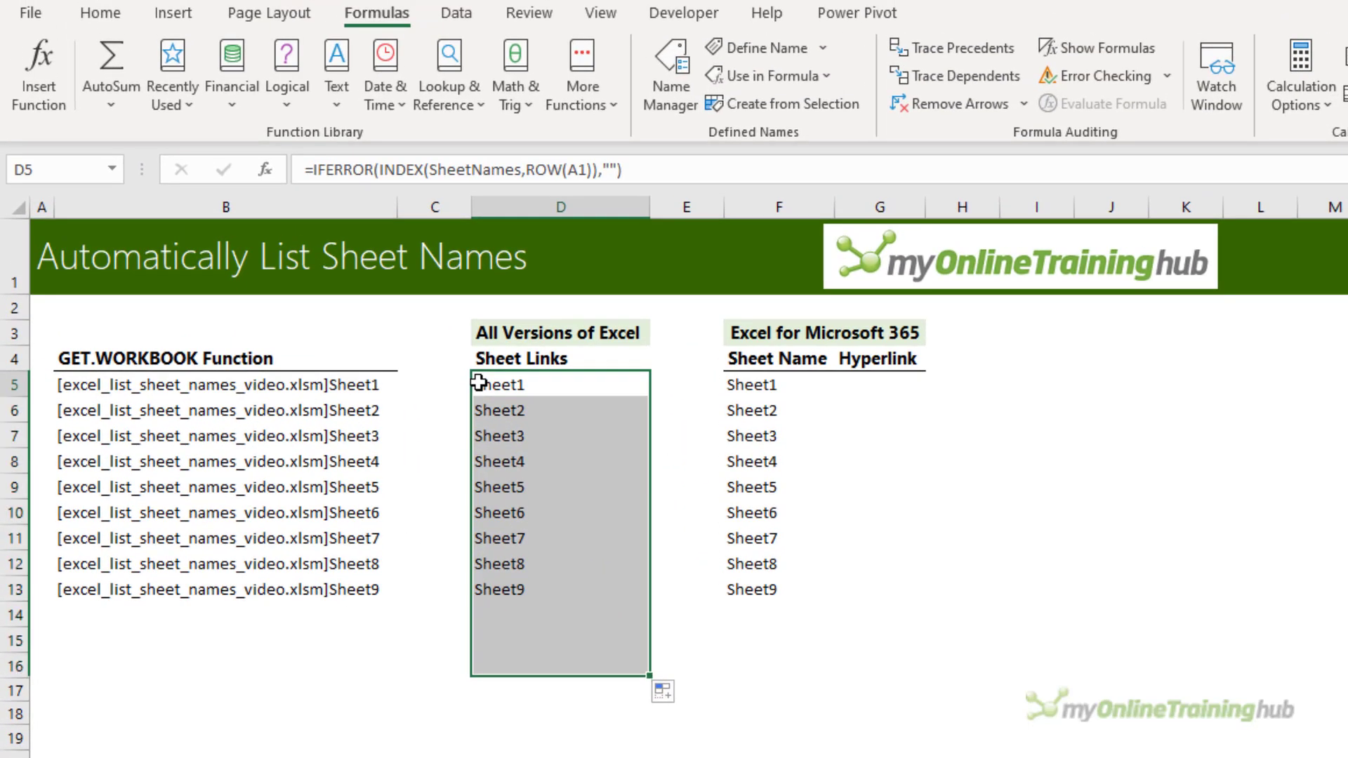
In D5, insert HYPERLINK("#'"& before INDEX and append &"'!A1" after ROW(A1)).
{"action": "left_click", "coordinate": [357, 142]}
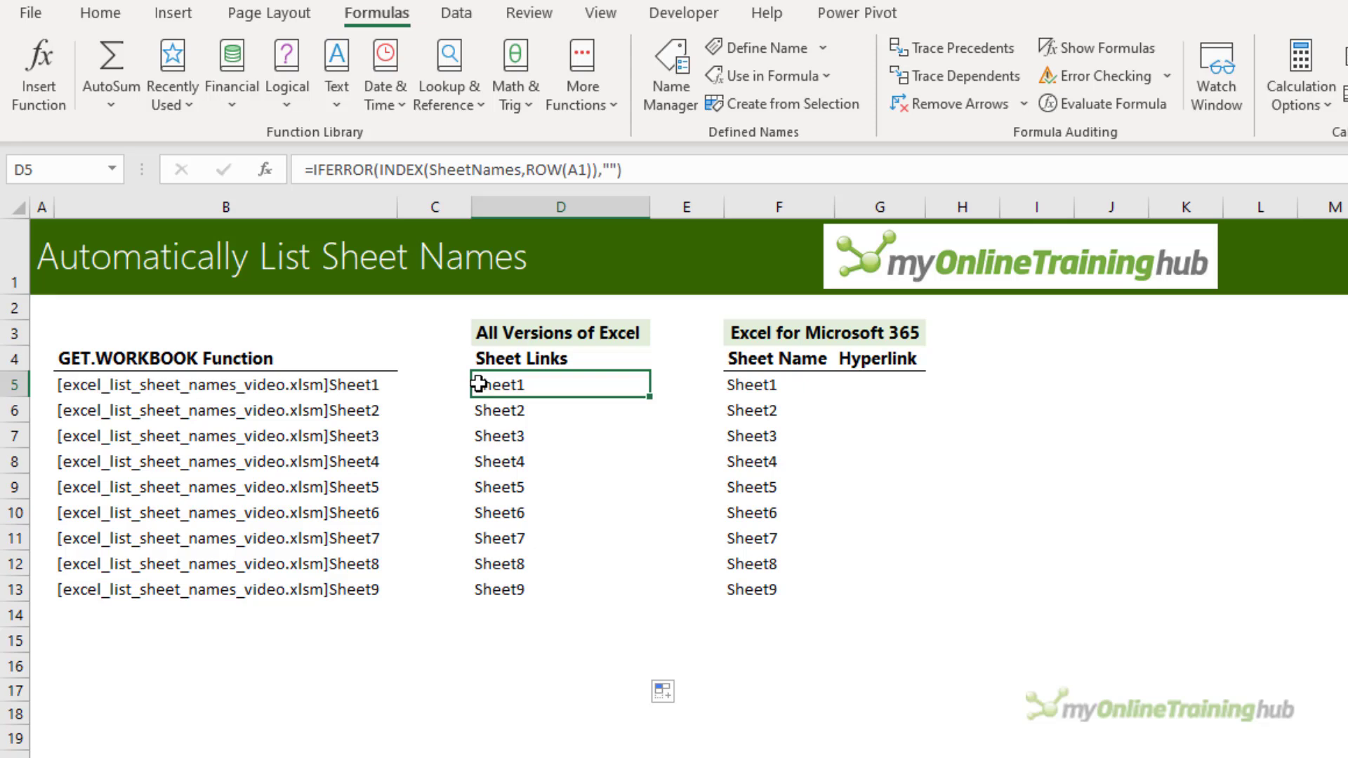
{"action": "left_click", "coordinate": [379, 170]}
{"action": "type", "text": "hy"}
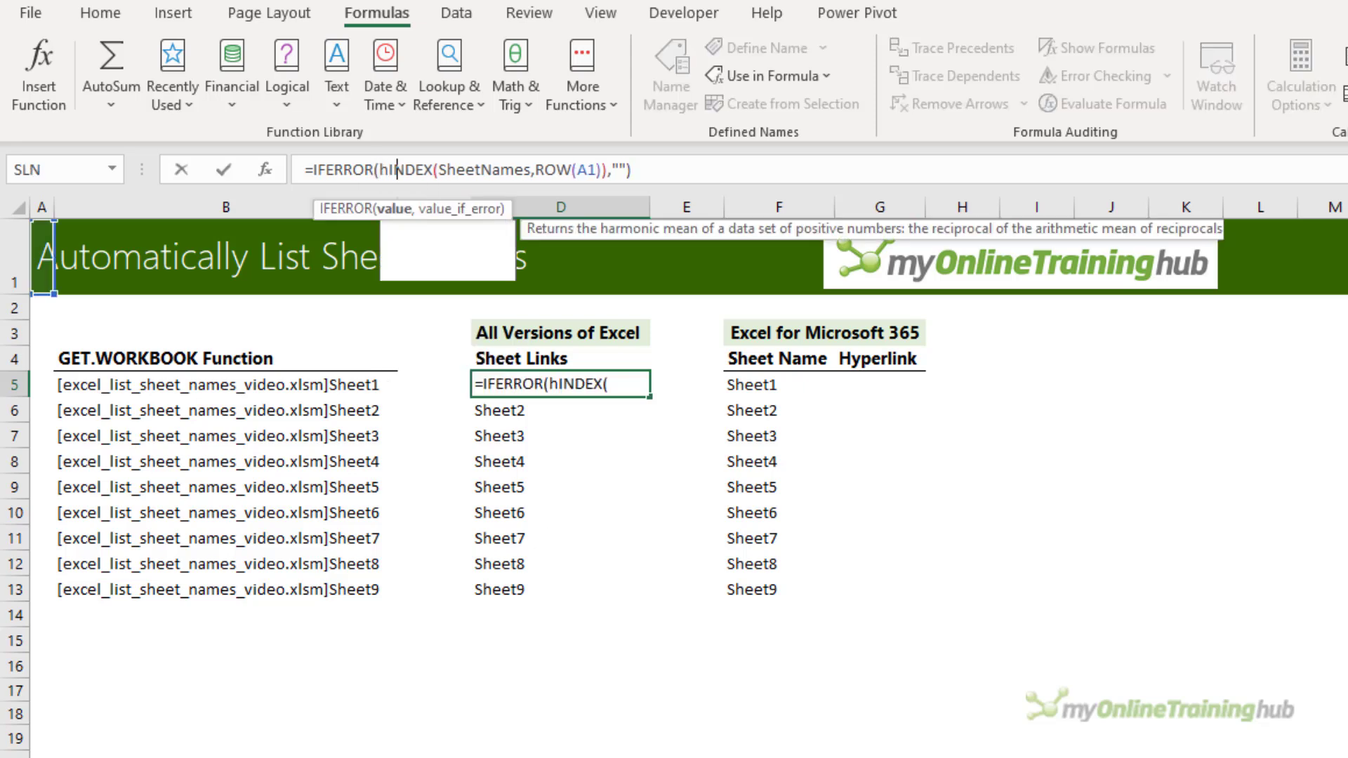
{"action": "key", "text": "Tab"}
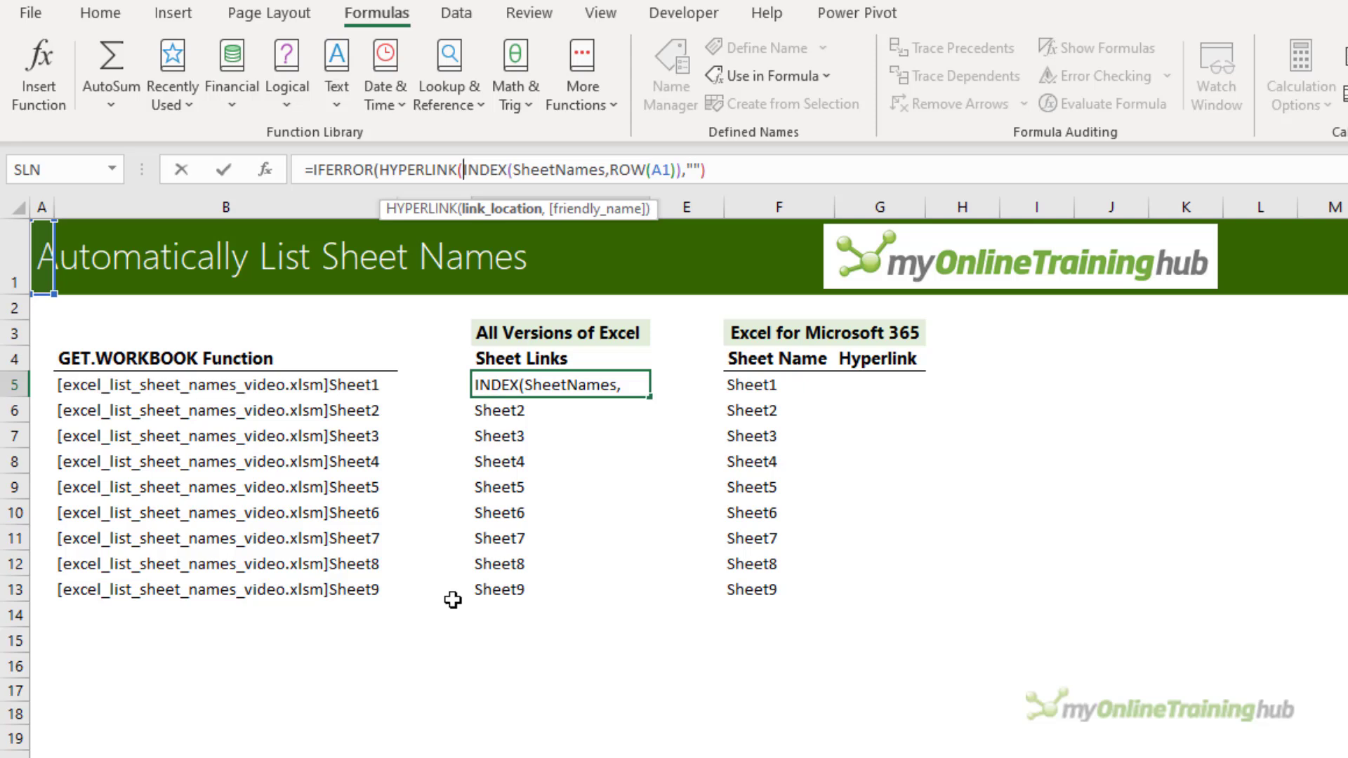
{"action": "type", "text": "\""}
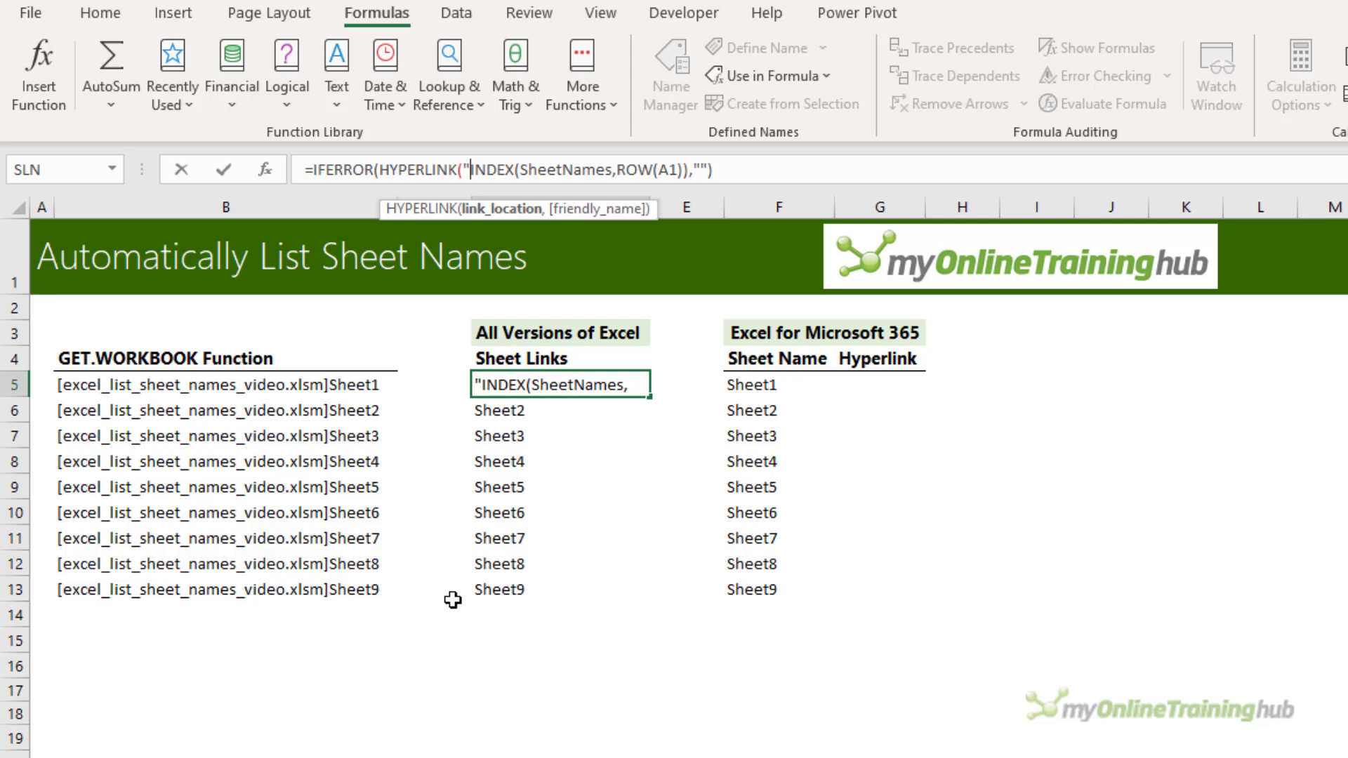
{"action": "type", "text": "#"}
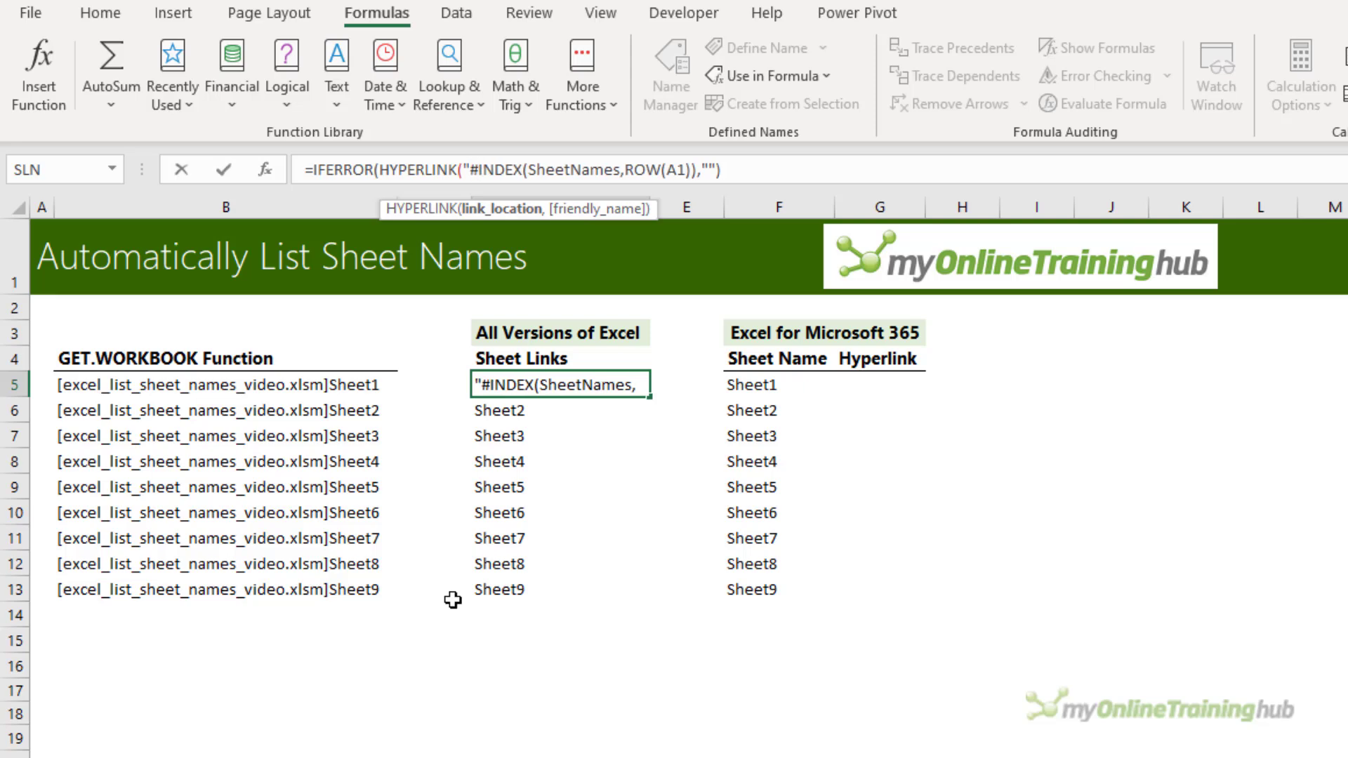
{"action": "type", "text": "'"}
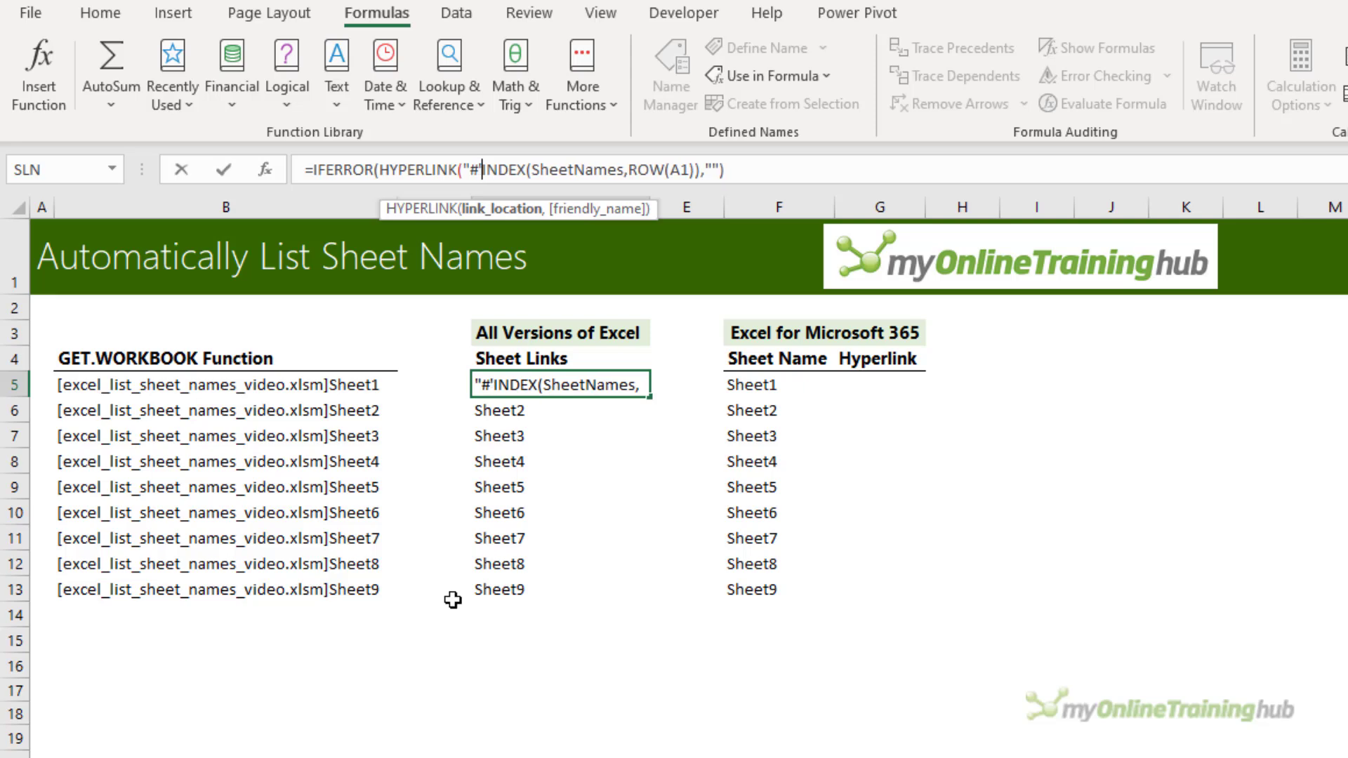
{"action": "type", "text": "\""}
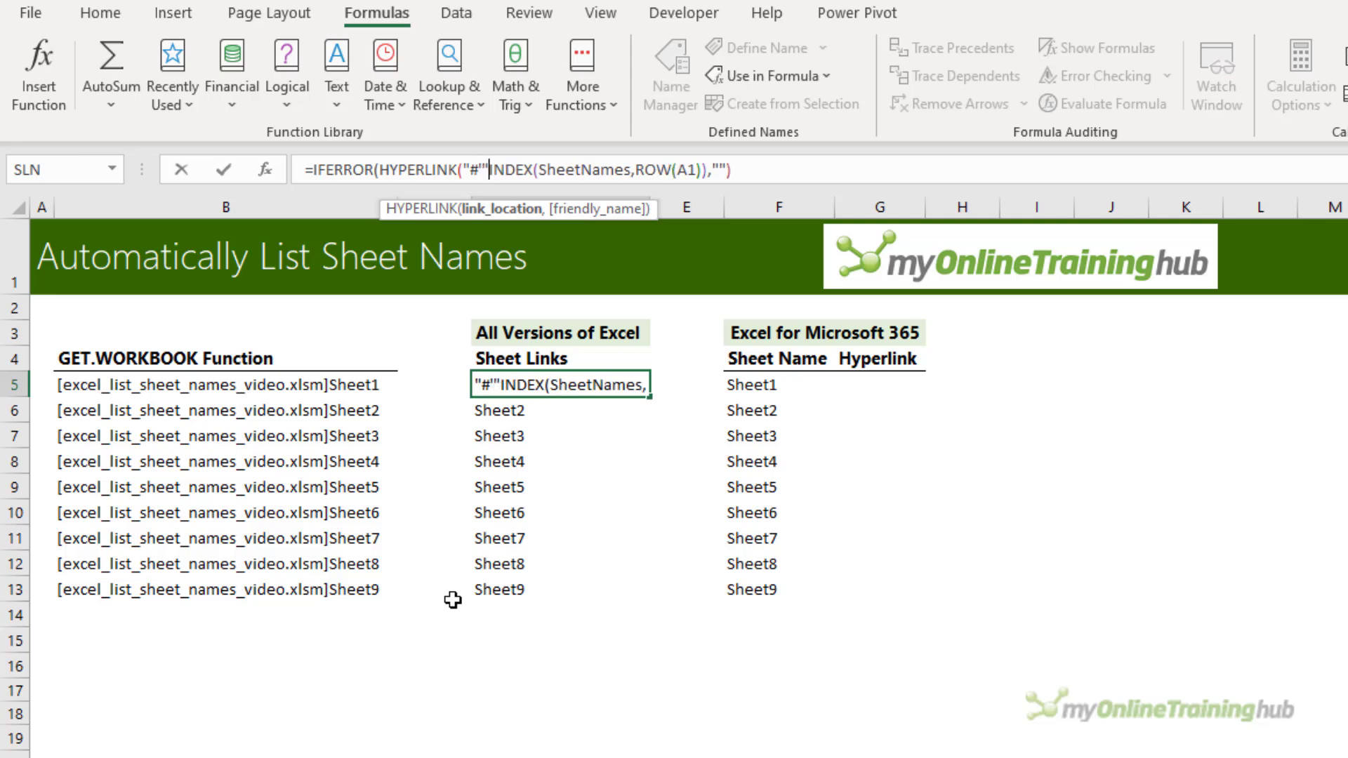
{"action": "type", "text": "&"}
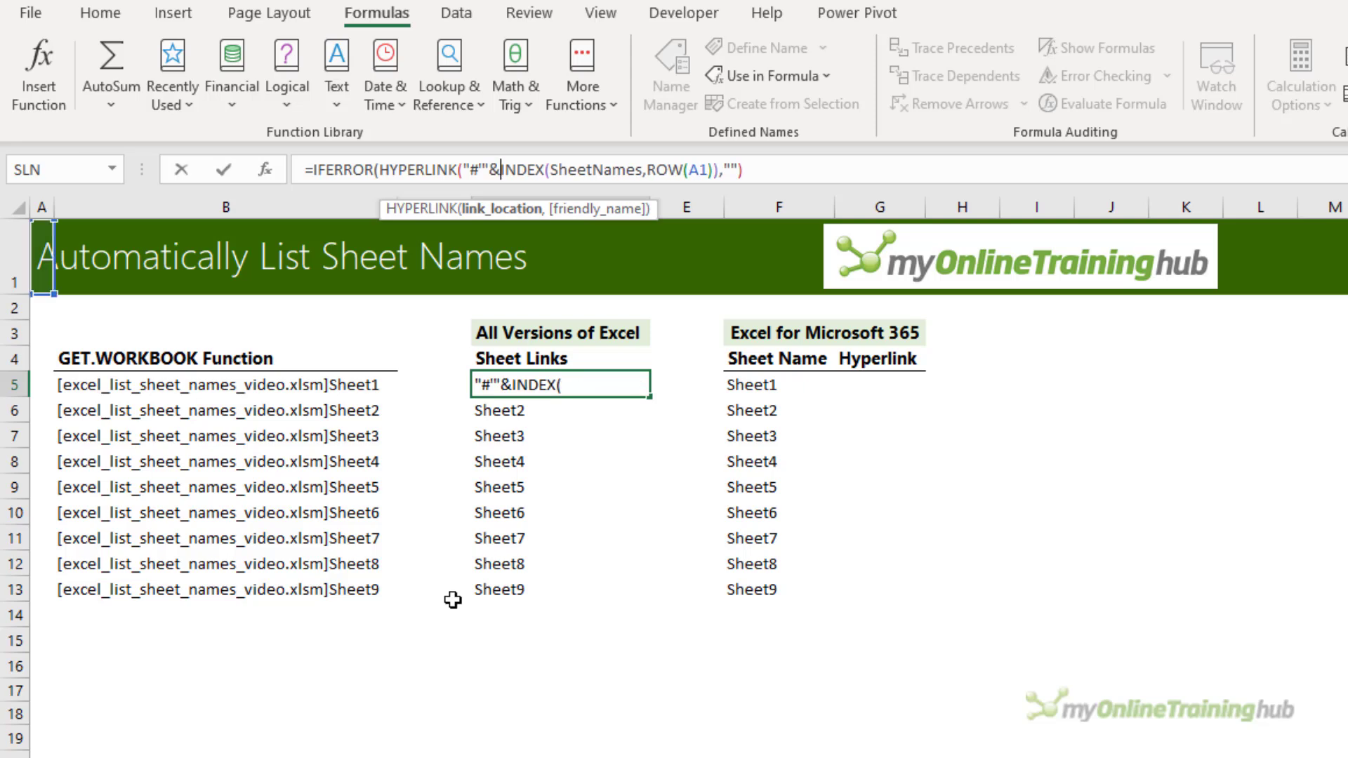
{"action": "left_click", "coordinate": [719, 171]}
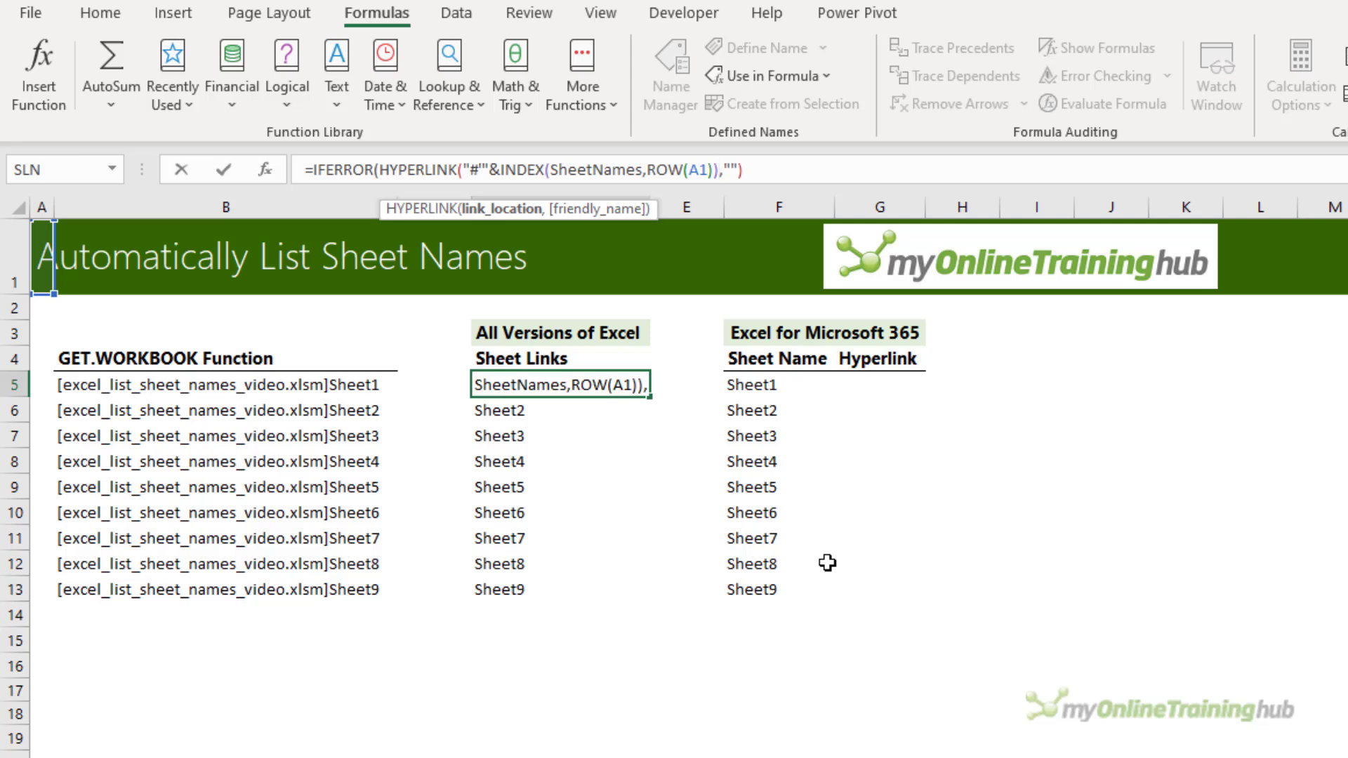
{"action": "type", "text": "&"}
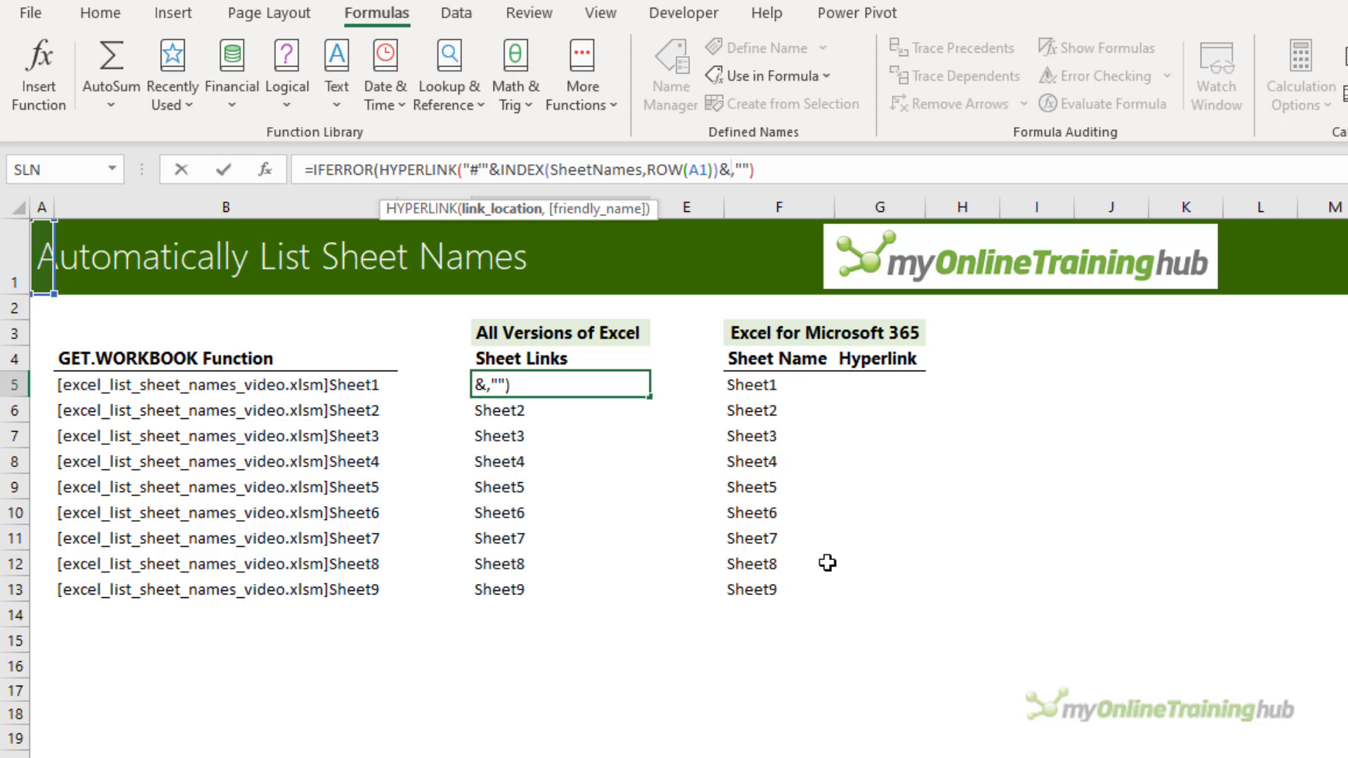
{"action": "type", "text": "\"'!A1\""}
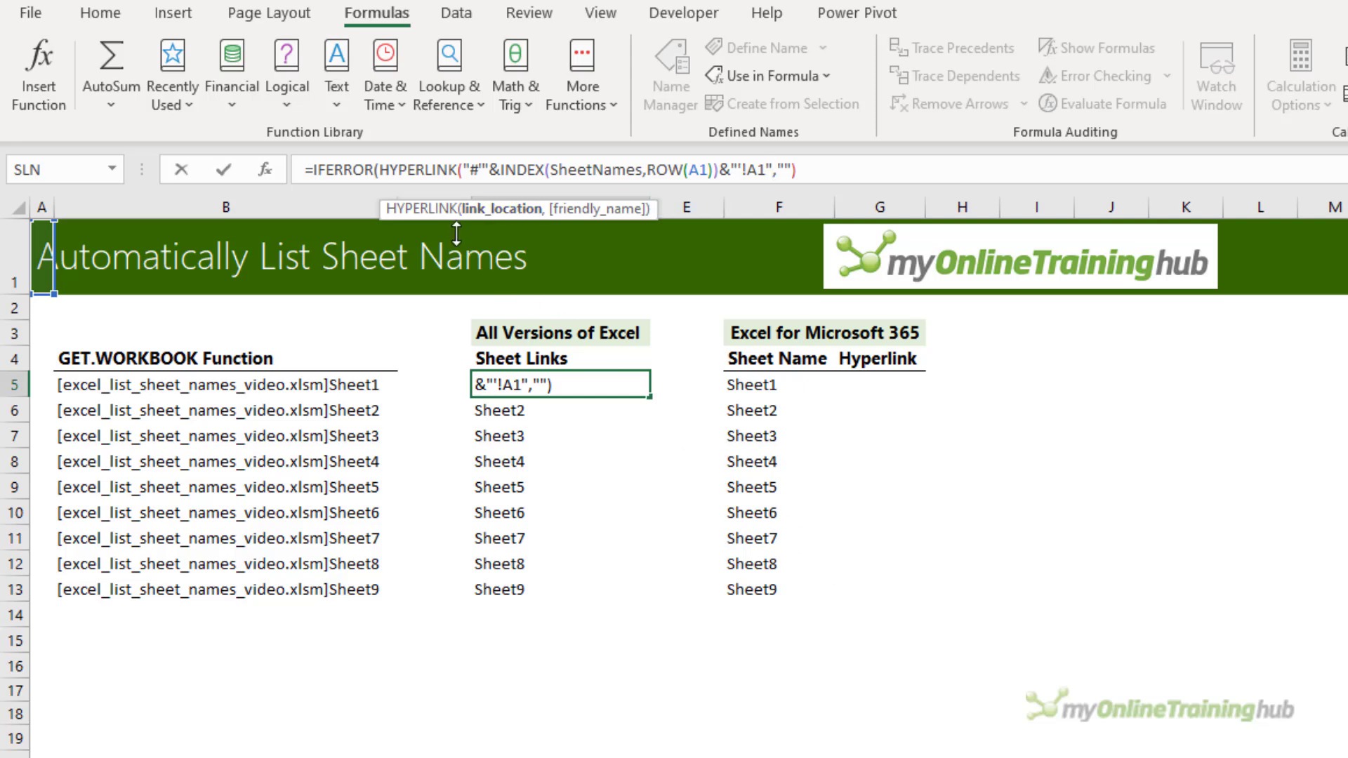
Add INDEX(SheetNames,ROW(A1)) as the HYPERLINK friendly name, close it, and commit D5.
{"action": "double_click", "coordinate": [765, 169]}
{"action": "left_click", "coordinate": [770, 169]}
{"action": "type", "text": ","}
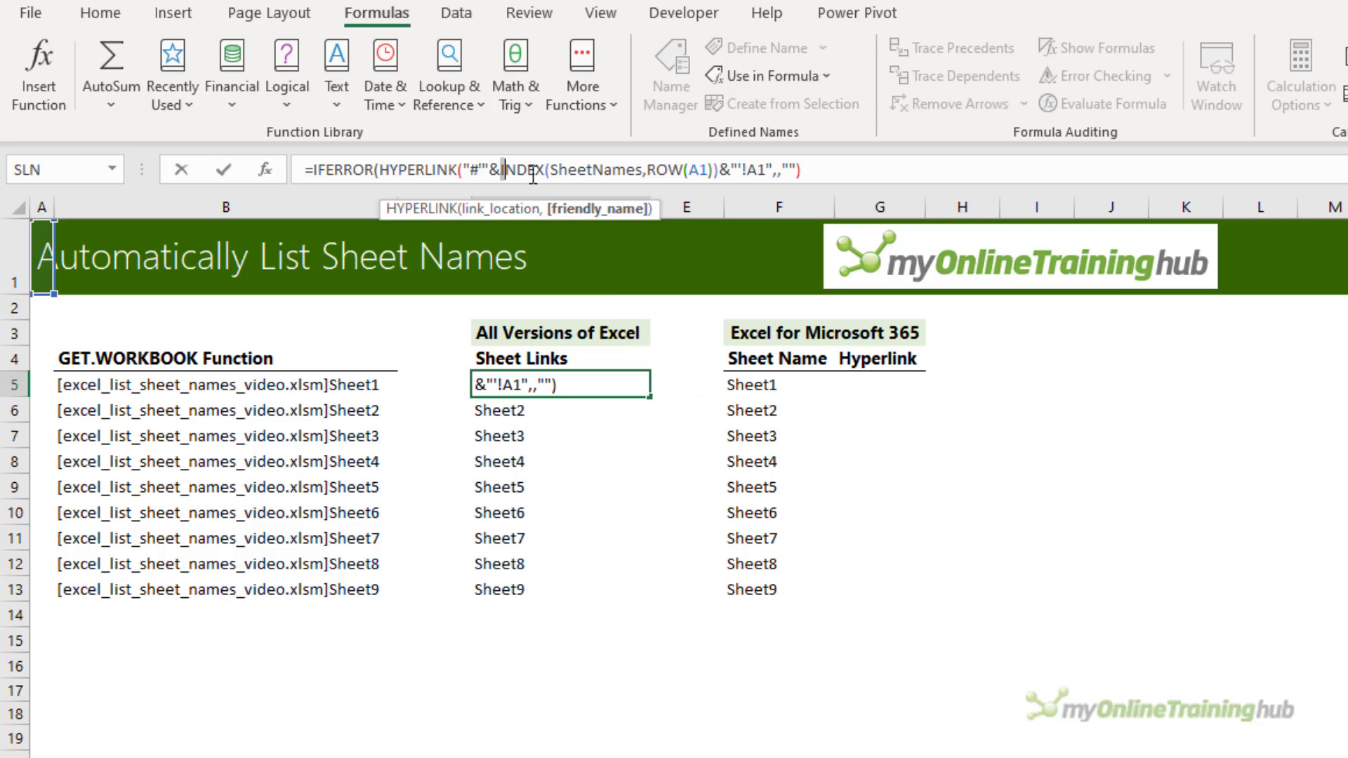
{"action": "left_click_drag", "start_coordinate": [500, 170], "coordinate": [771, 179]}
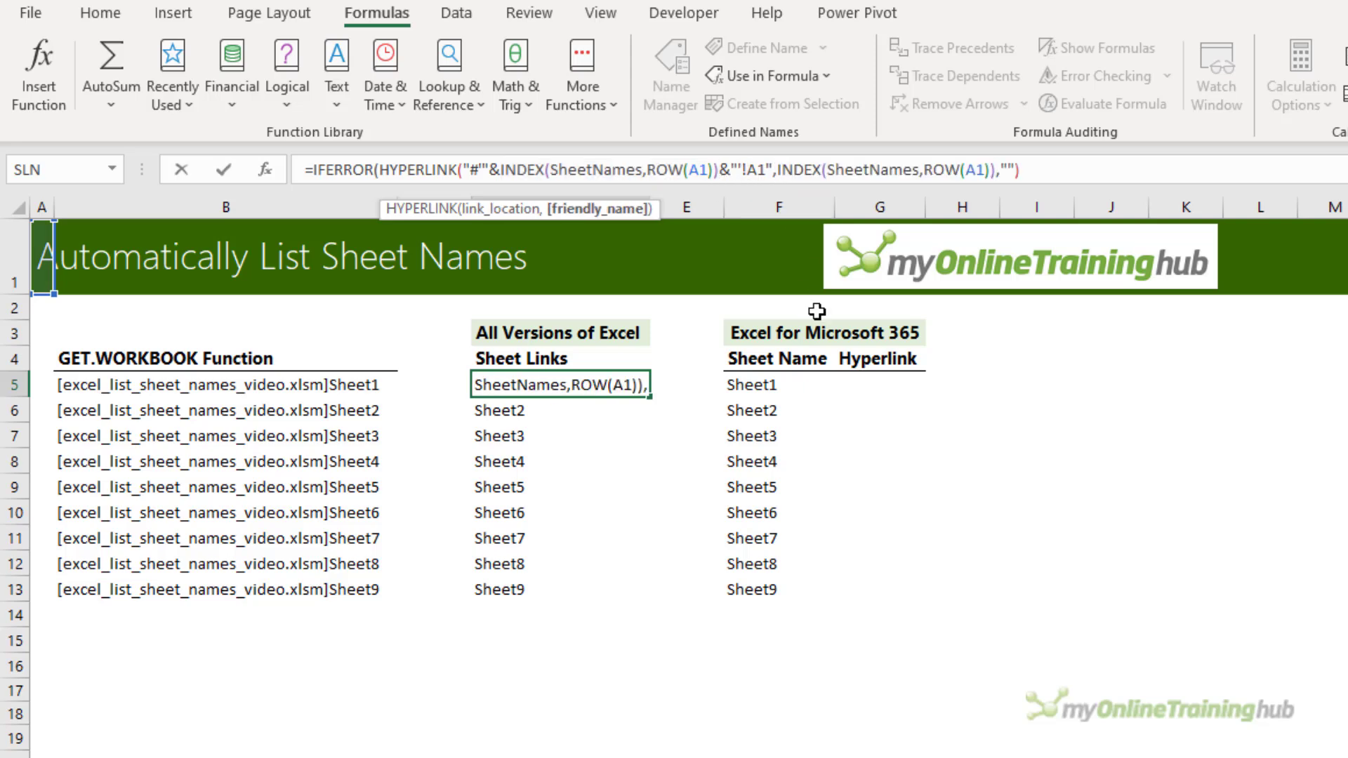
{"action": "type", "text": ")"}
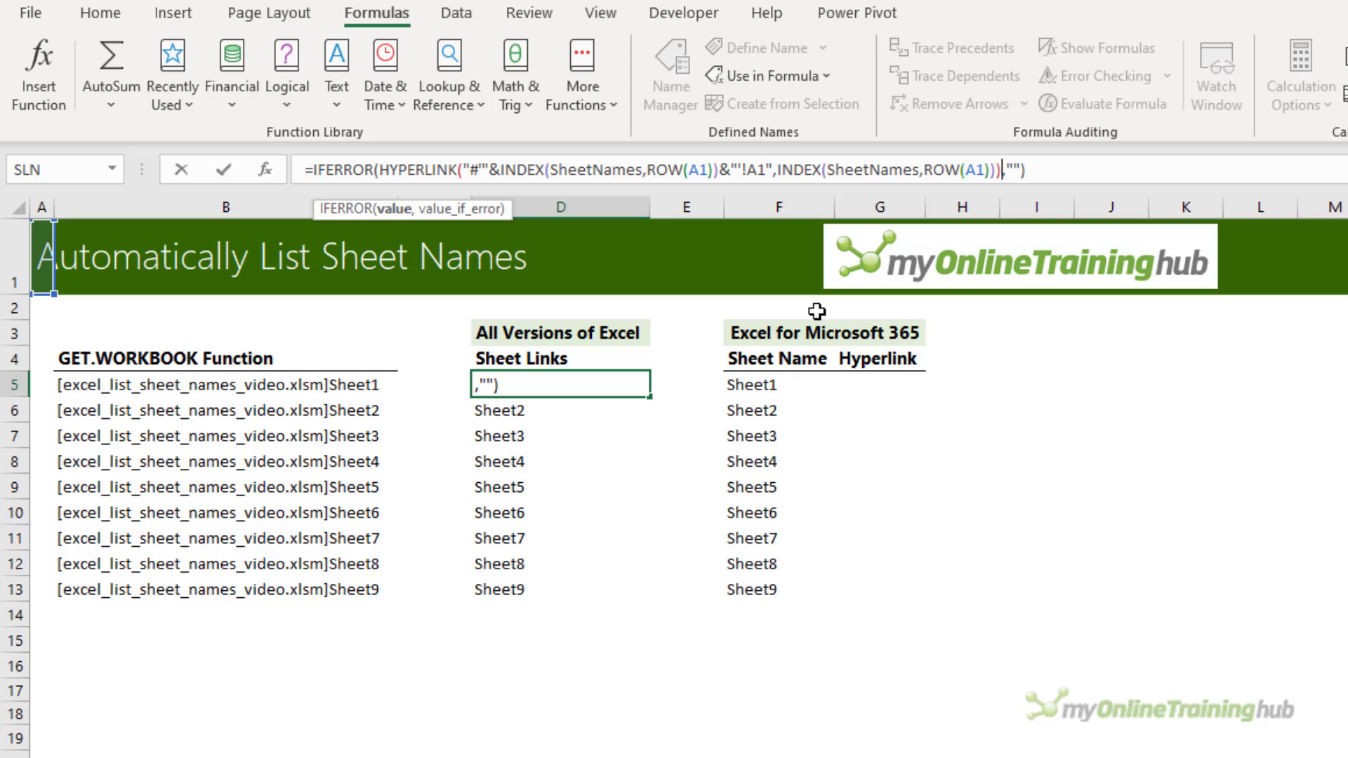
{"action": "key", "text": "Right"}
{"action": "key", "text": "Right"}
{"action": "key", "text": "Right"}
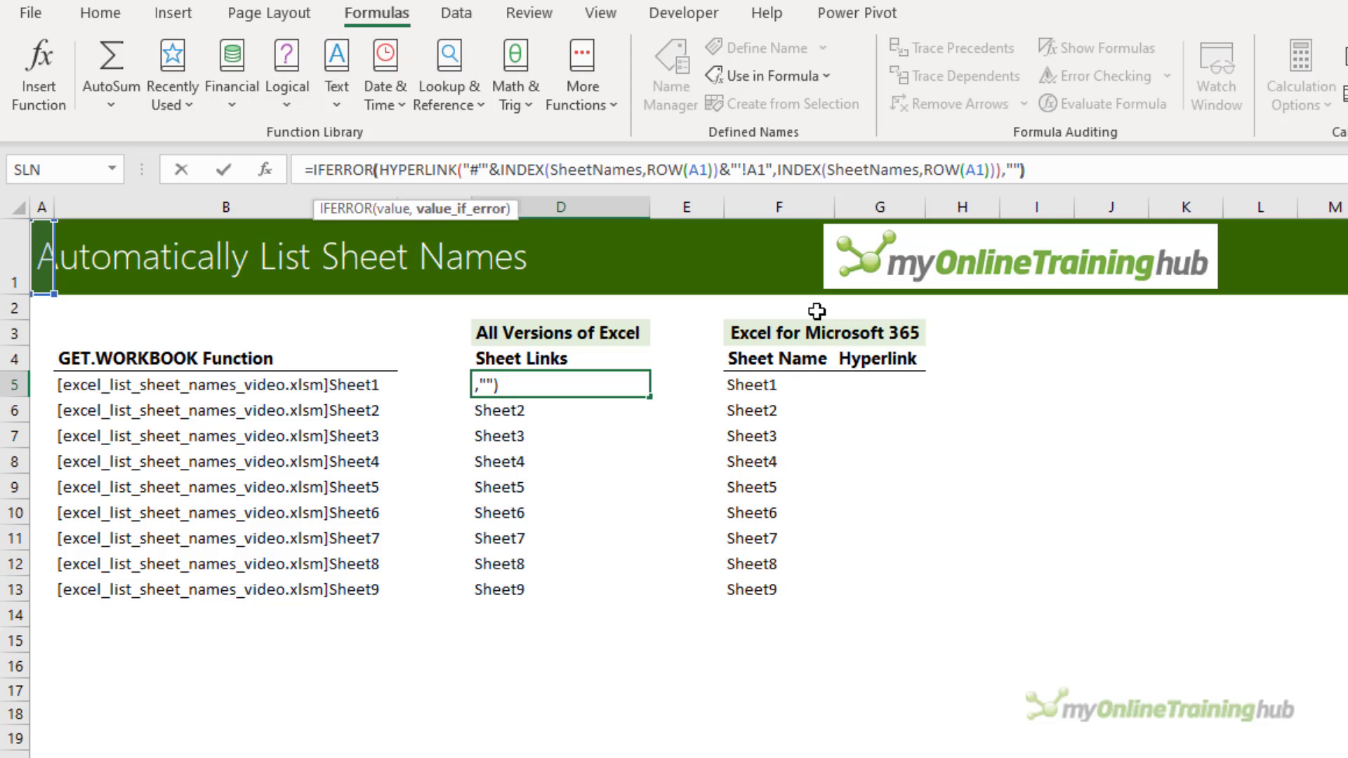
{"action": "key", "text": "Return"}
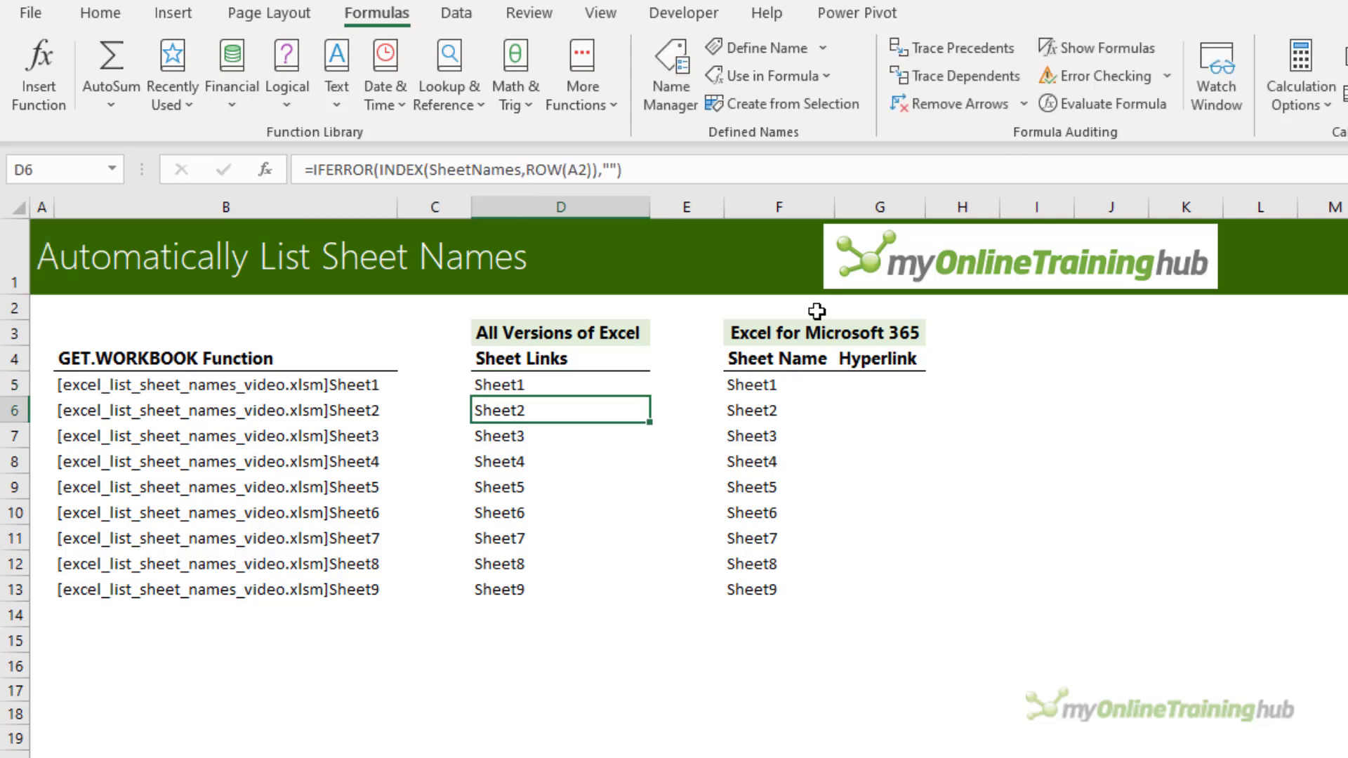
{"action": "key", "text": "Up"}
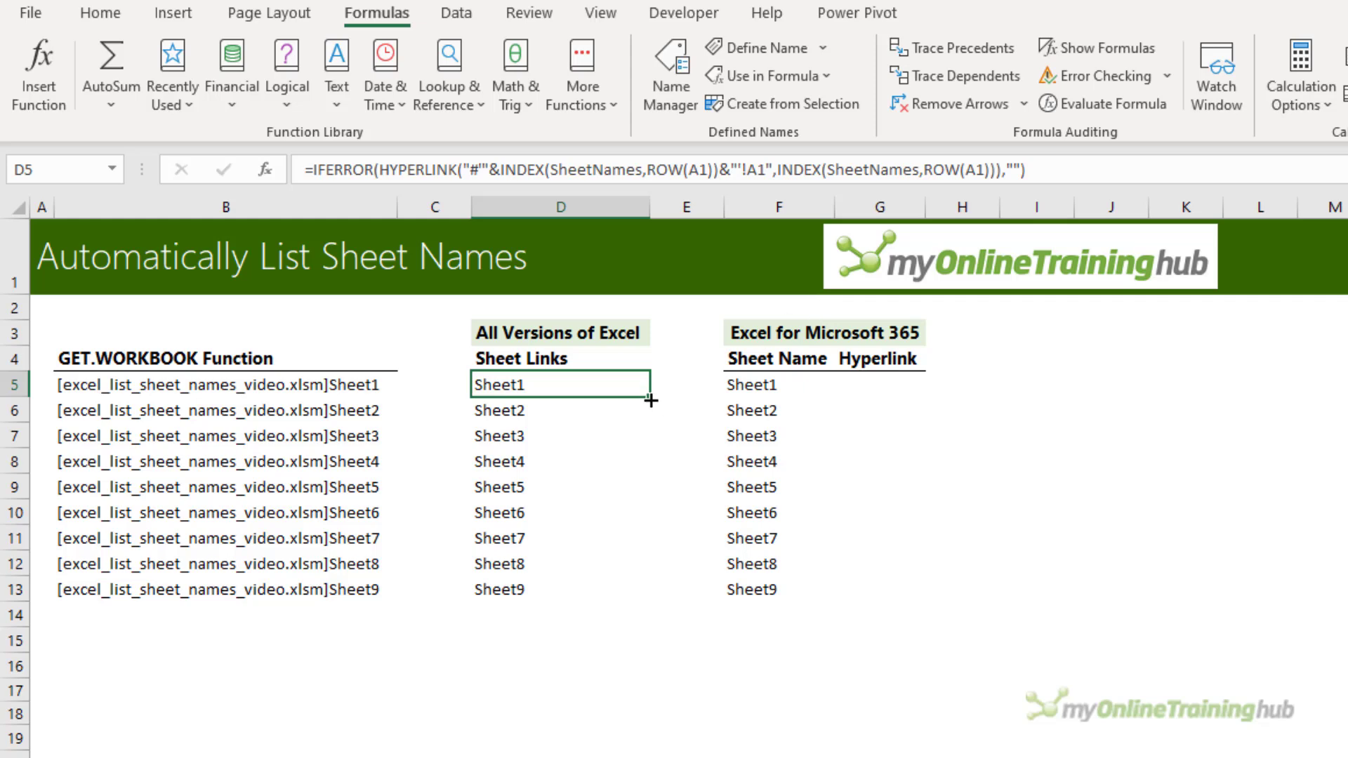
Fill the HYPERLINK formula down D5:D16, style the links blue and underlined, then test Sheet1.
{"action": "left_click_drag", "start_coordinate": [649, 398], "coordinate": [649, 677]}
{"action": "left_click", "coordinate": [748, 734]}
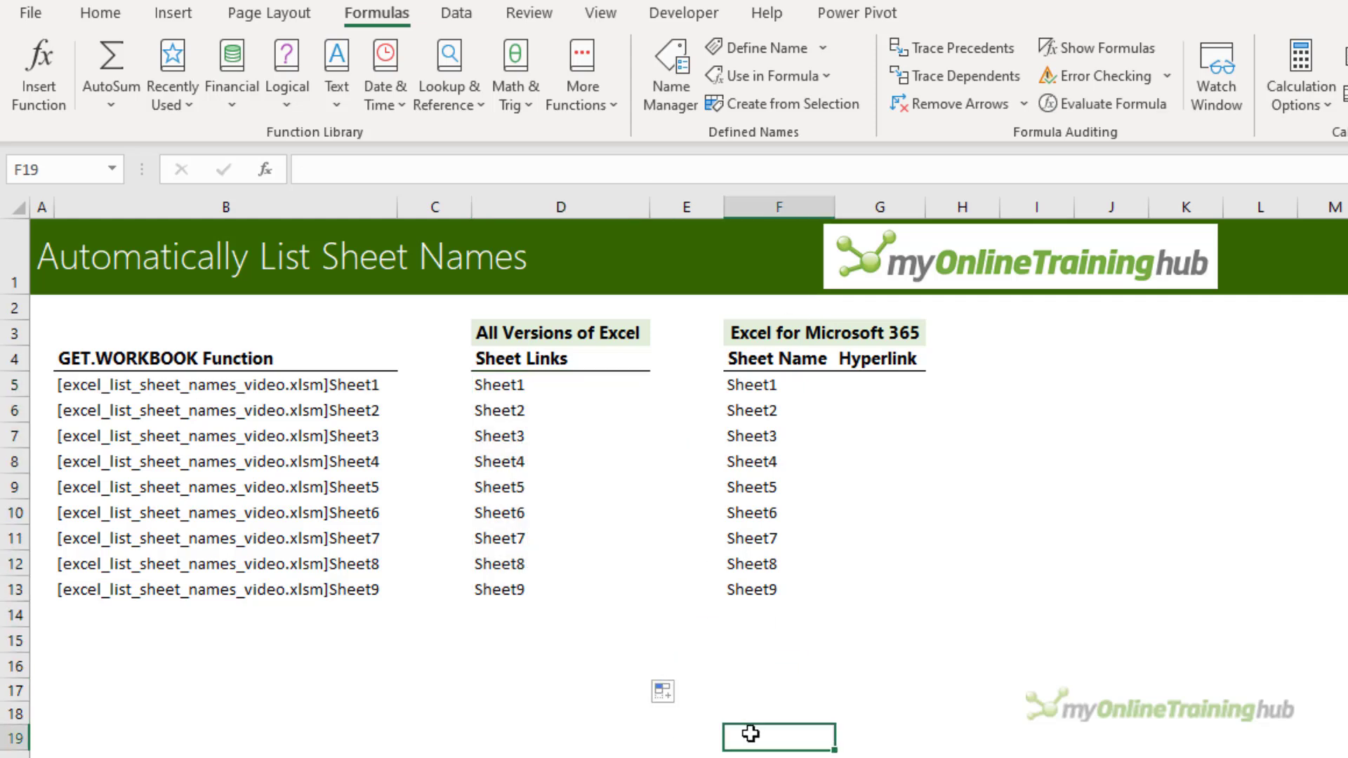
{"action": "left_click_drag", "start_coordinate": [618, 385], "coordinate": [614, 670]}
{"action": "left_click", "coordinate": [100, 12]}
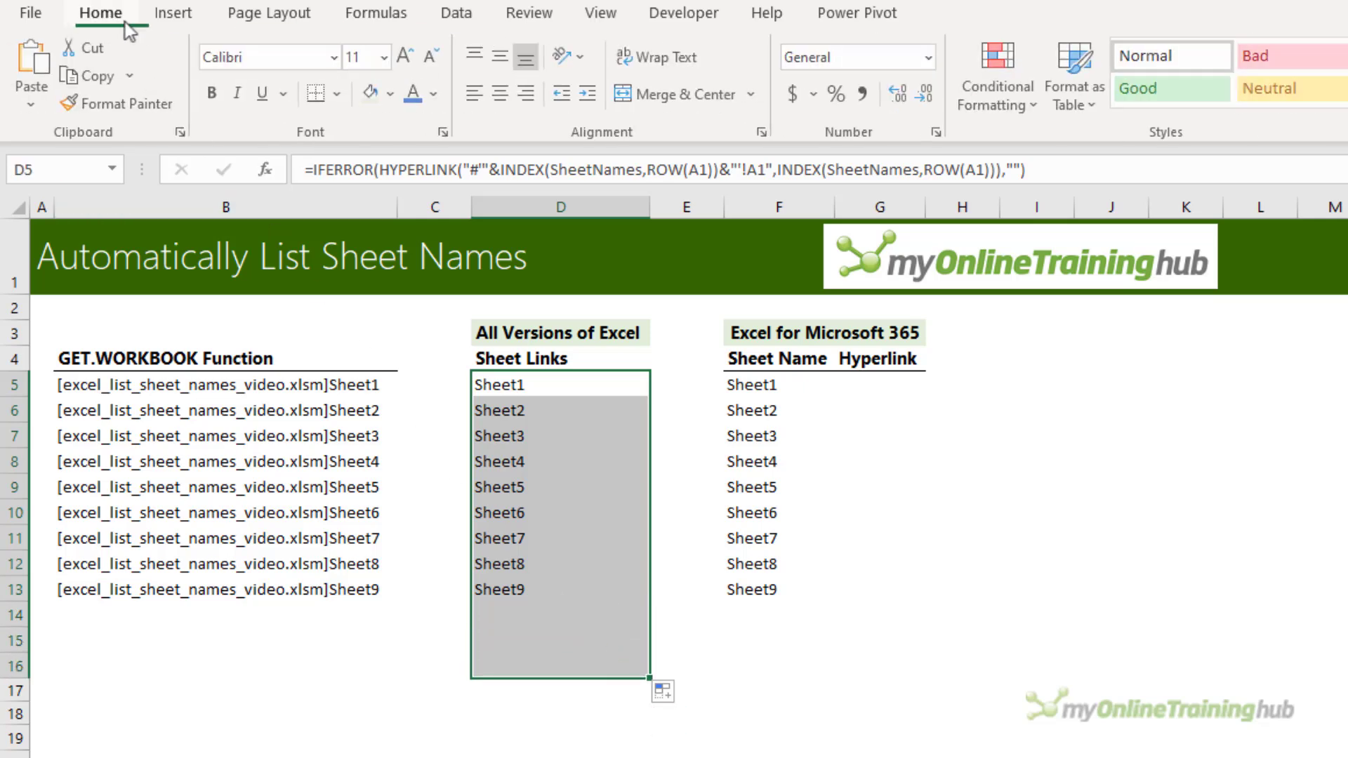
{"action": "left_click", "coordinate": [416, 94]}
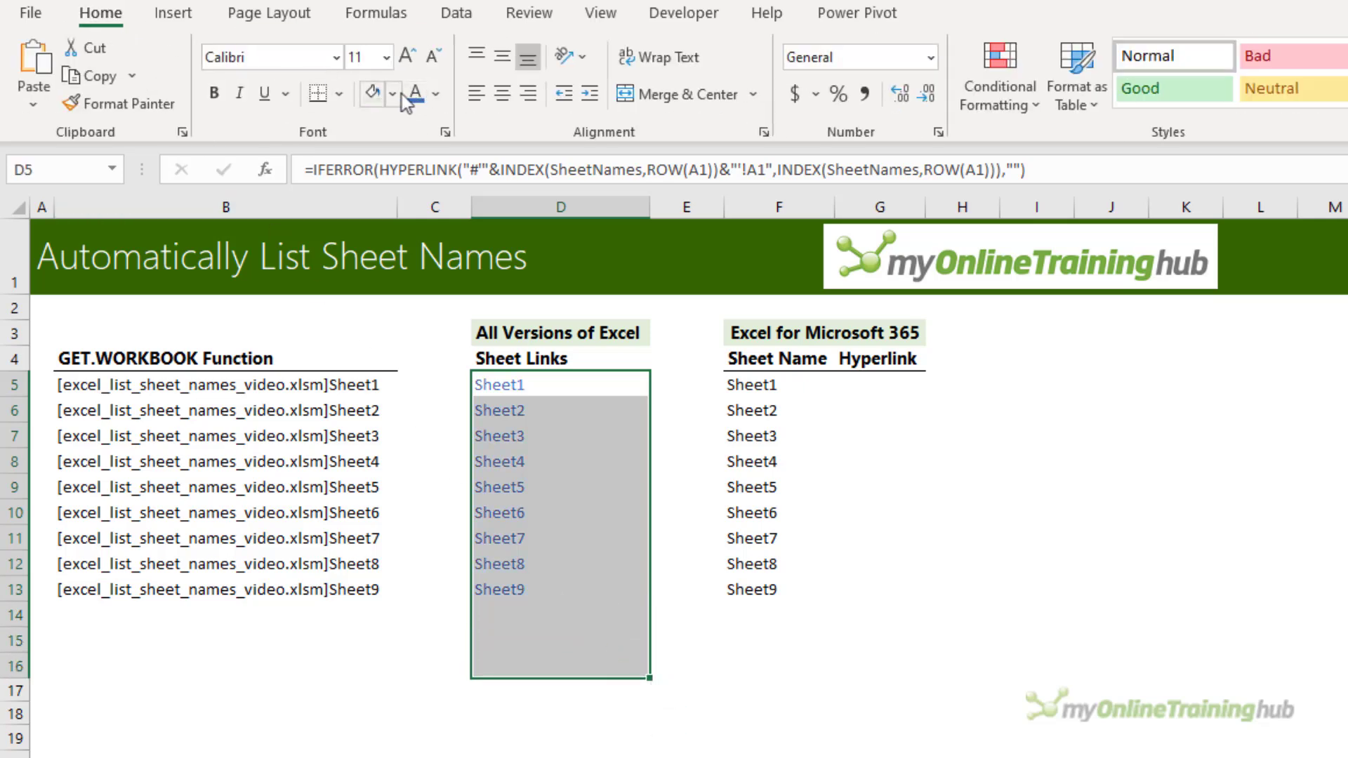
{"action": "left_click", "coordinate": [265, 94]}
{"action": "left_click", "coordinate": [743, 618]}
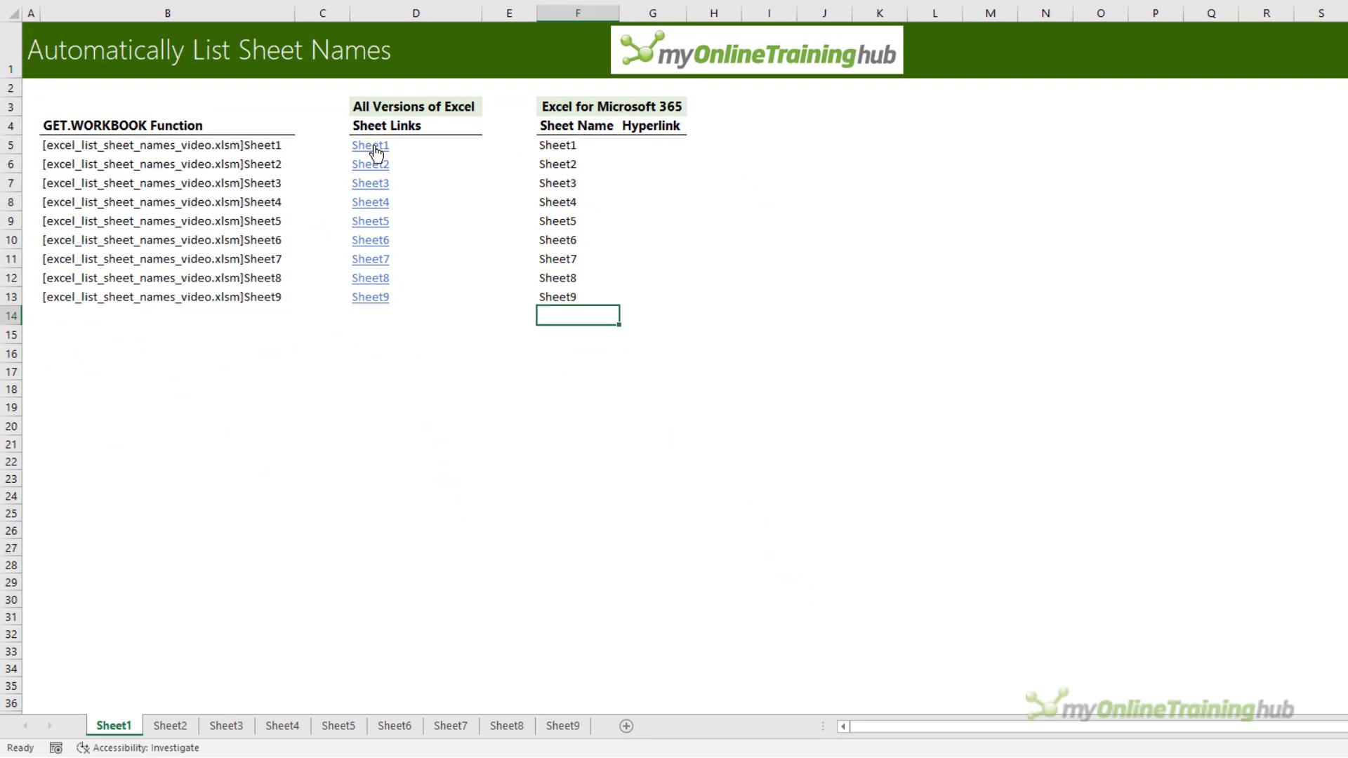
{"action": "left_click", "coordinate": [372, 145]}
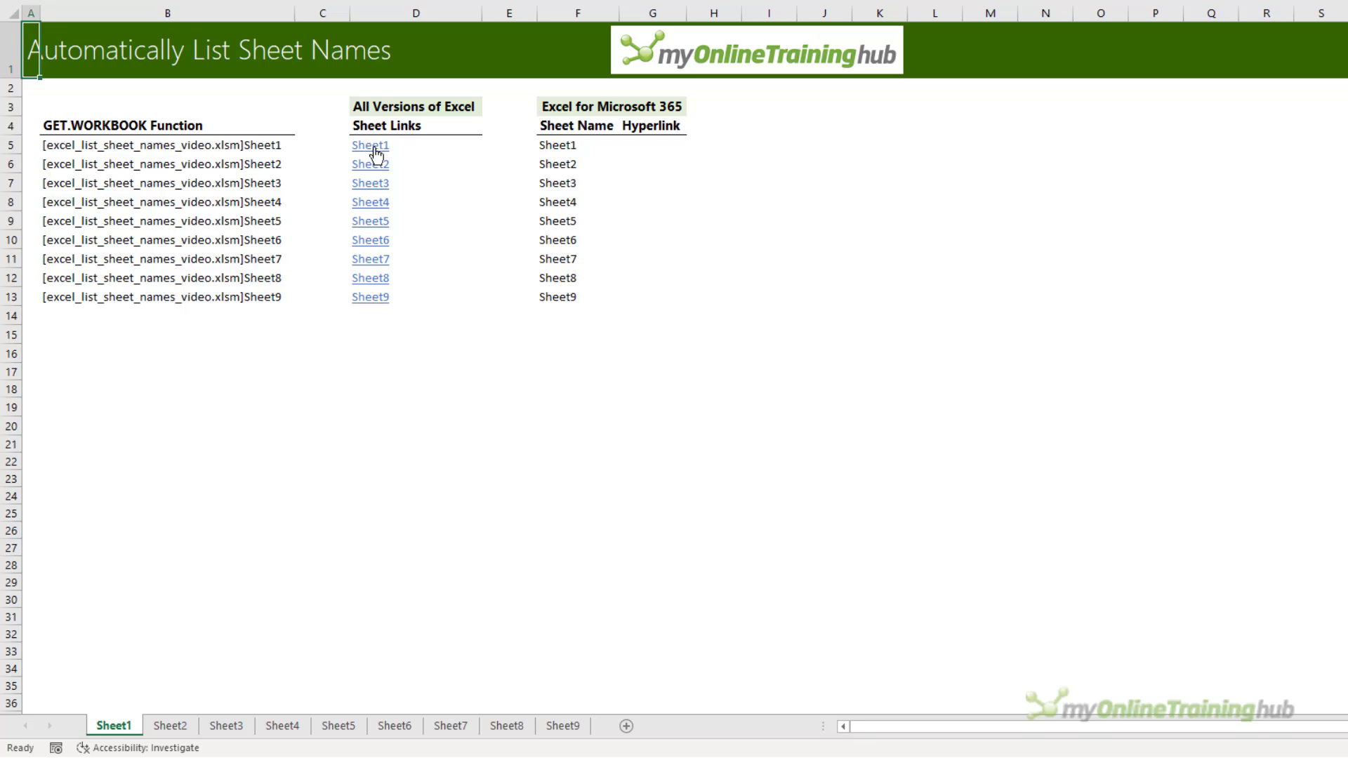
{"action": "left_click", "coordinate": [375, 170]}
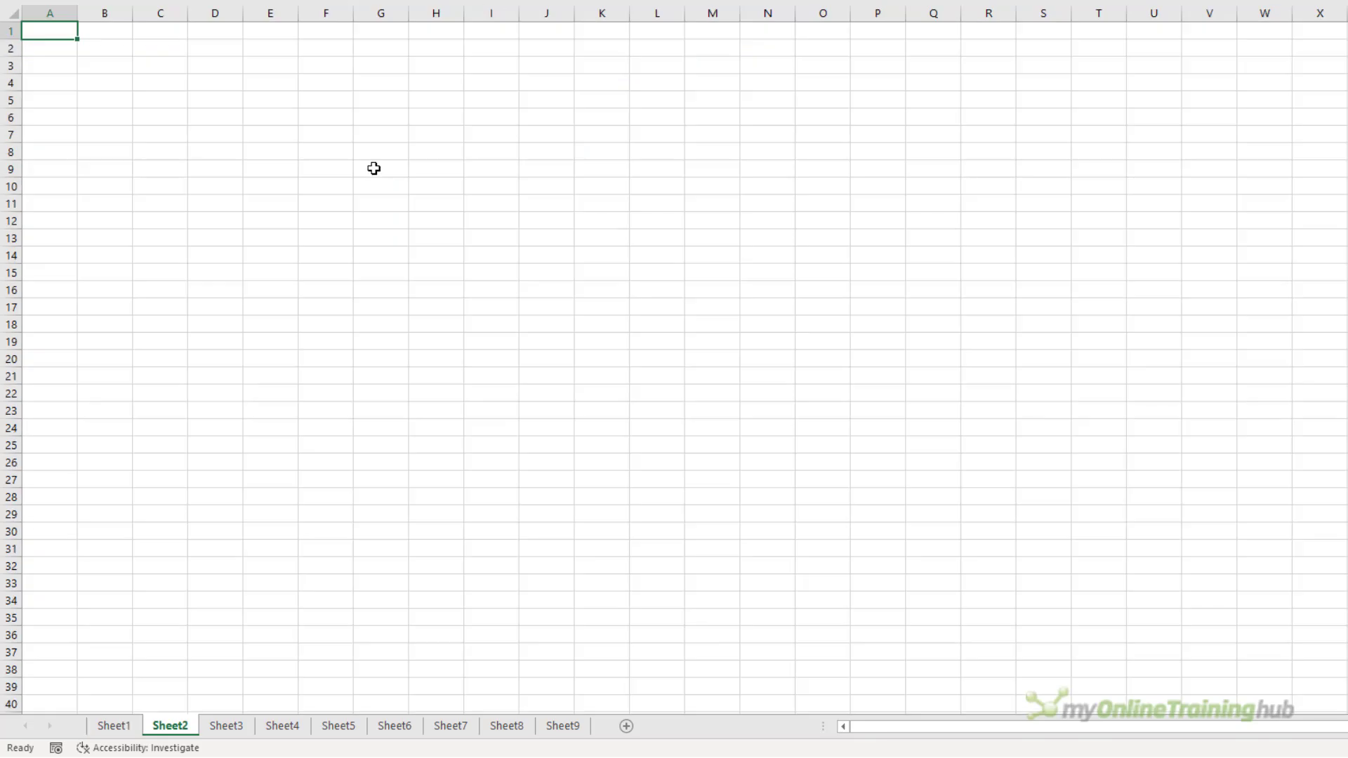
{"action": "left_click", "coordinate": [128, 729]}
{"action": "left_click", "coordinate": [379, 189]}
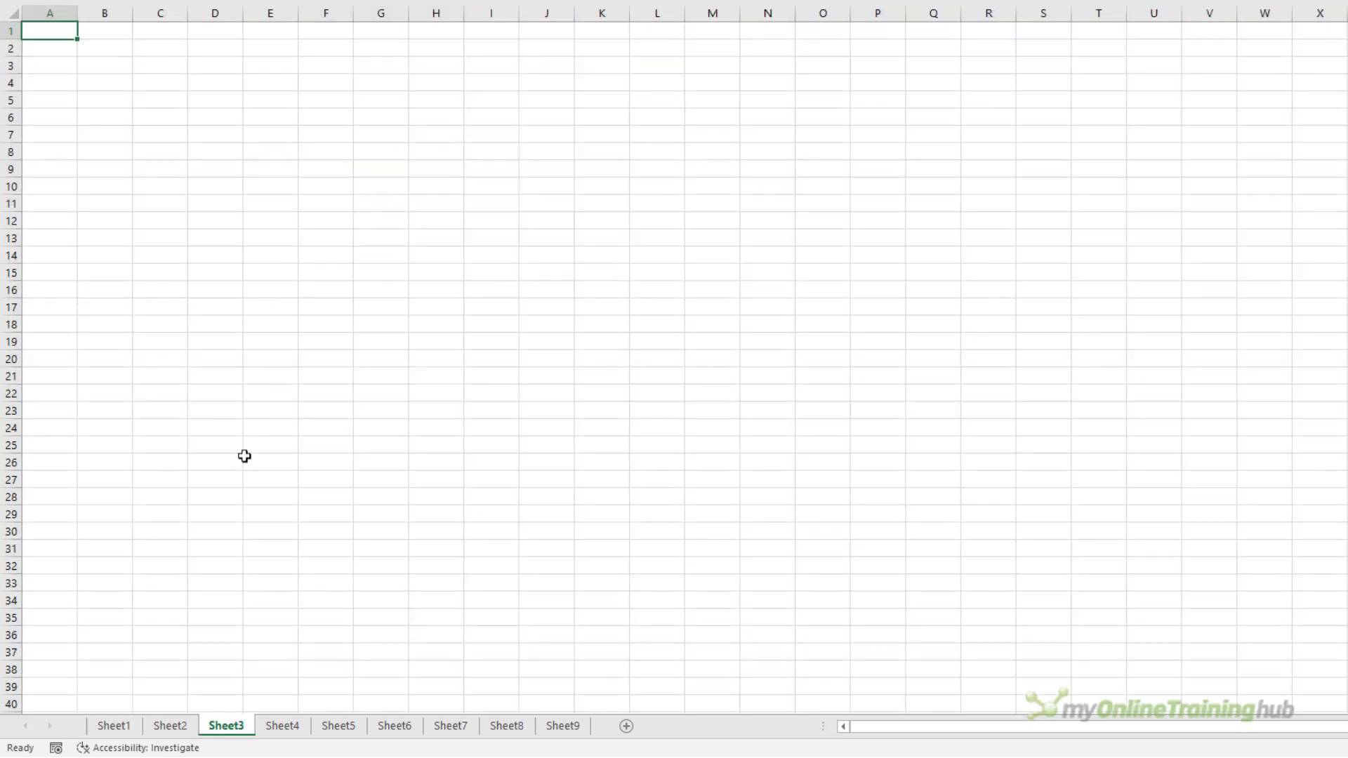
{"action": "left_click", "coordinate": [110, 725]}
{"action": "left_click_drag", "start_coordinate": [404, 321], "coordinate": [394, 352]}
{"action": "left_click", "coordinate": [436, 309]}
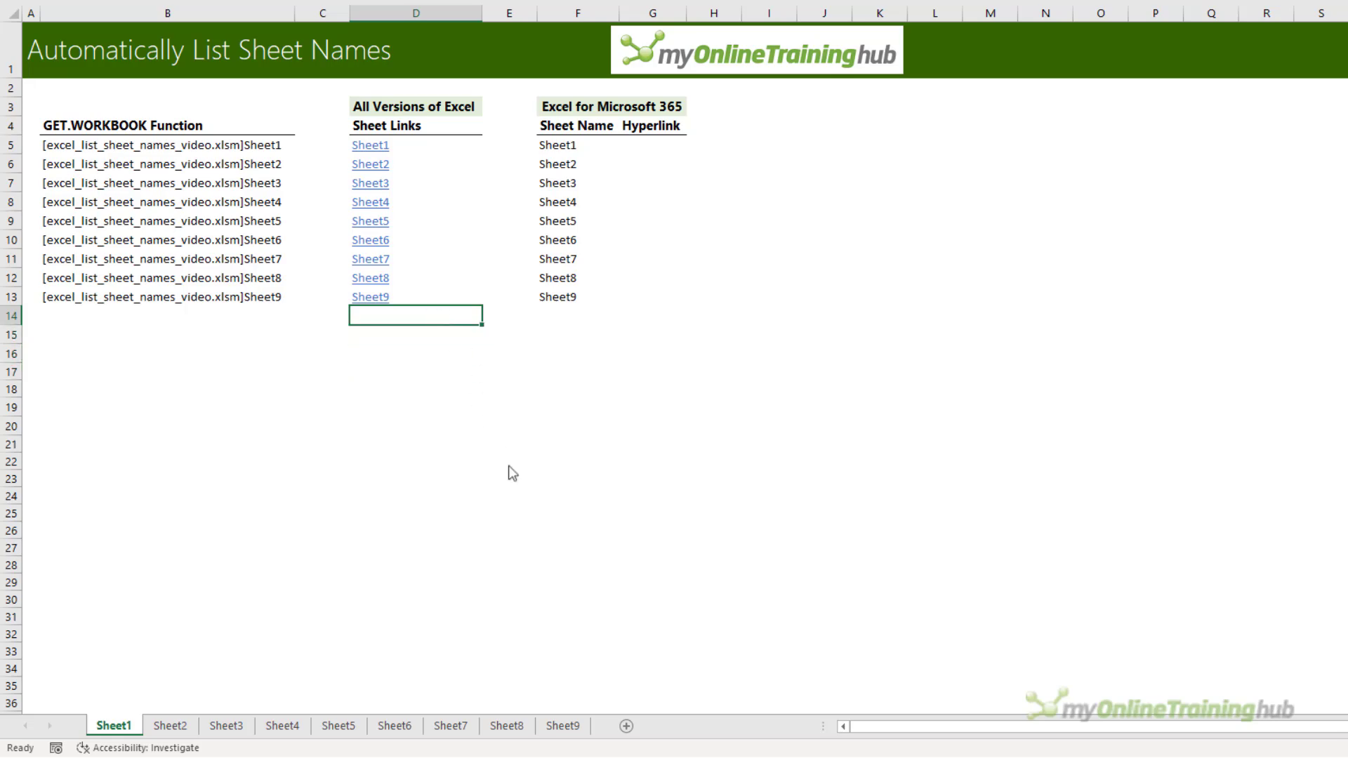
Insert a new Sheet10 and recalculate with F9 so the Sheet1 lists include it.
{"action": "left_click", "coordinate": [626, 726]}
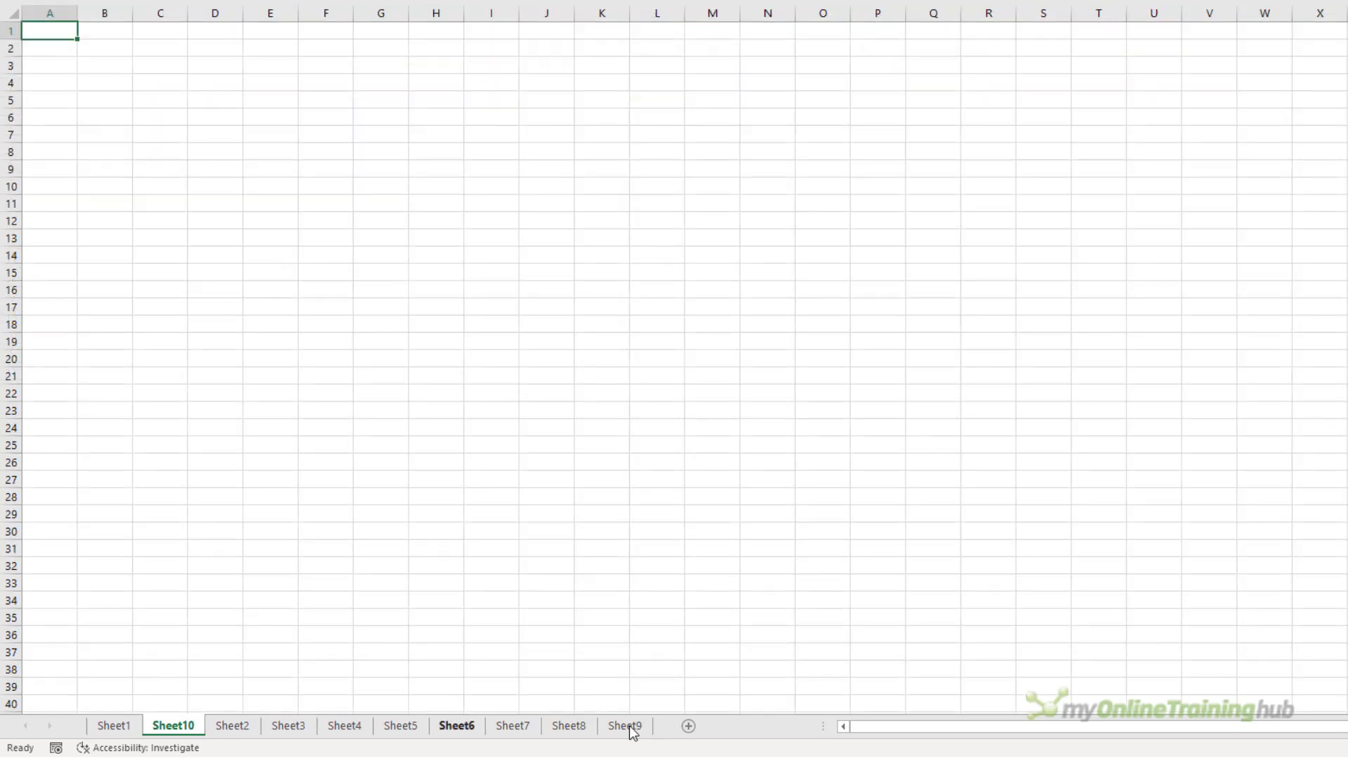
{"action": "left_click", "coordinate": [125, 732]}
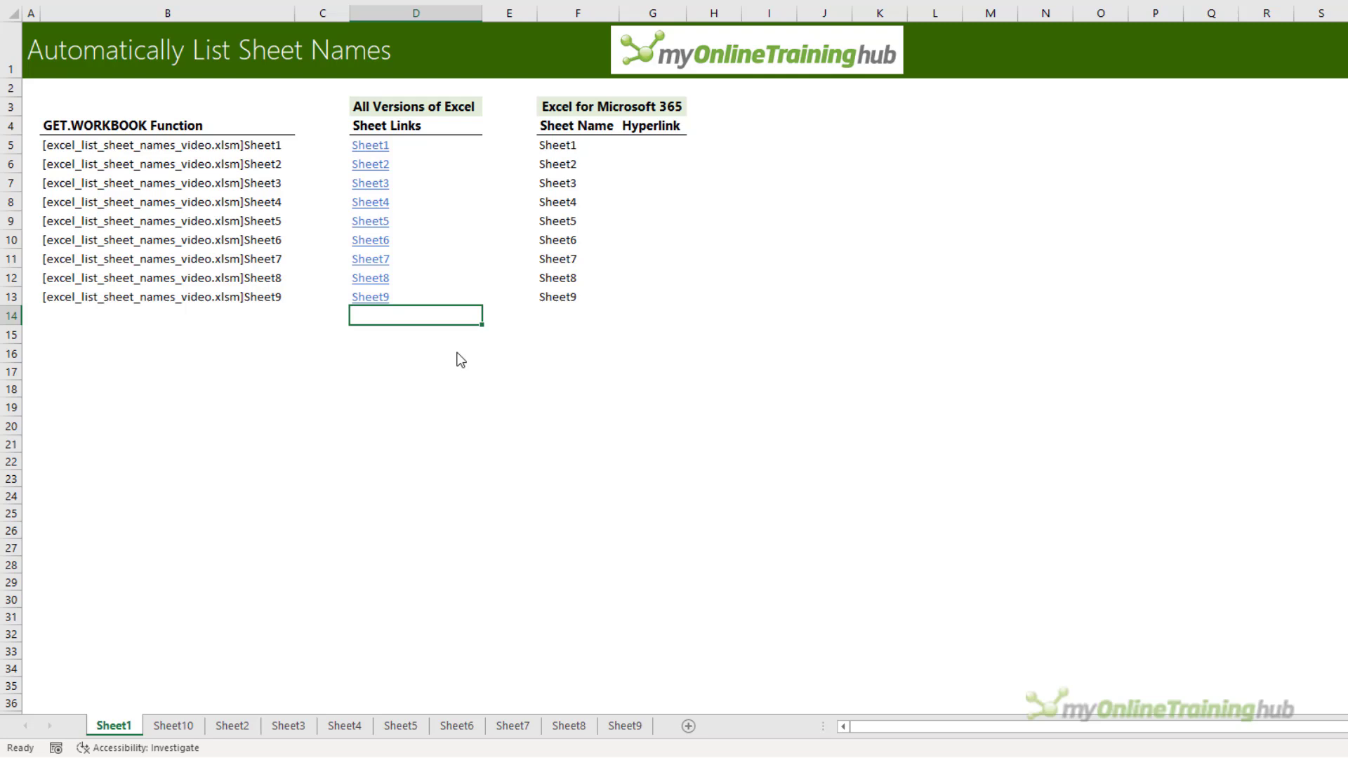
{"action": "key", "text": "F9"}
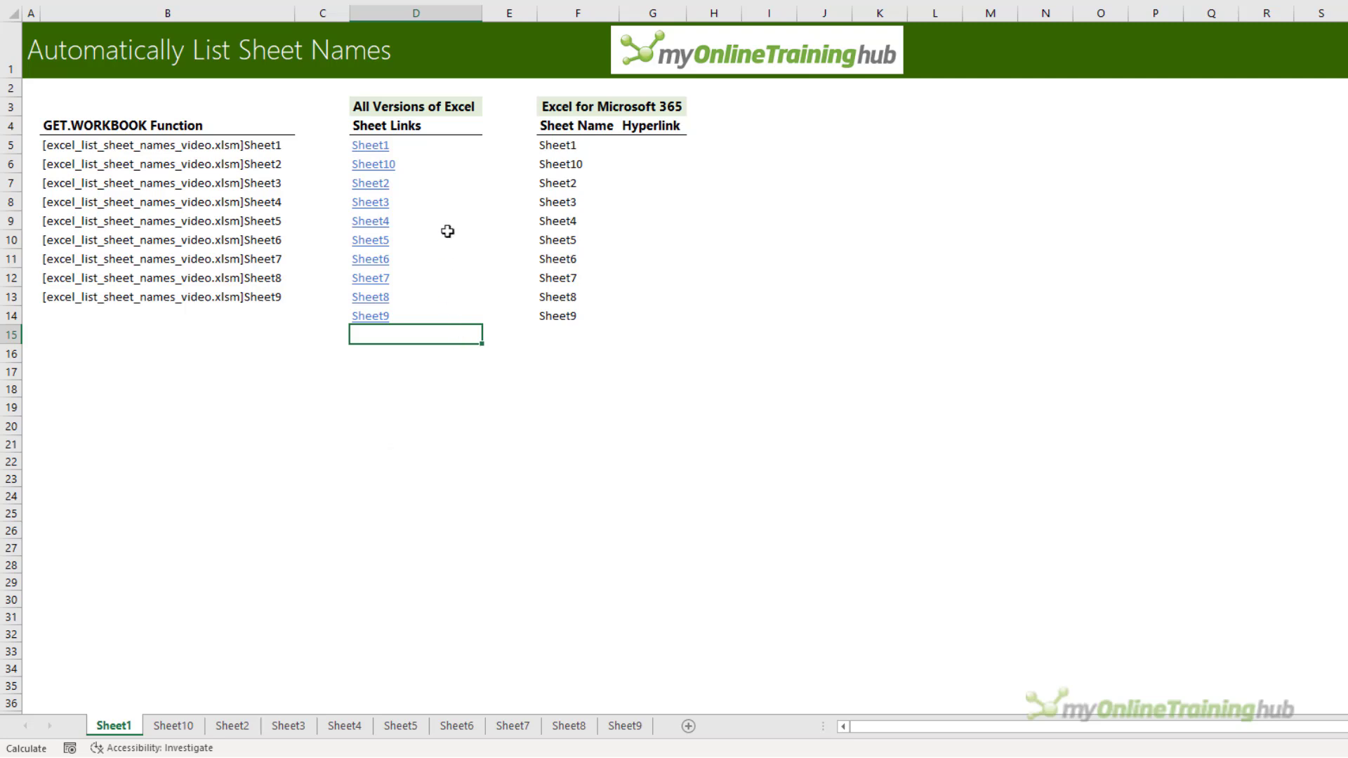
{"action": "left_click", "coordinate": [441, 167]}
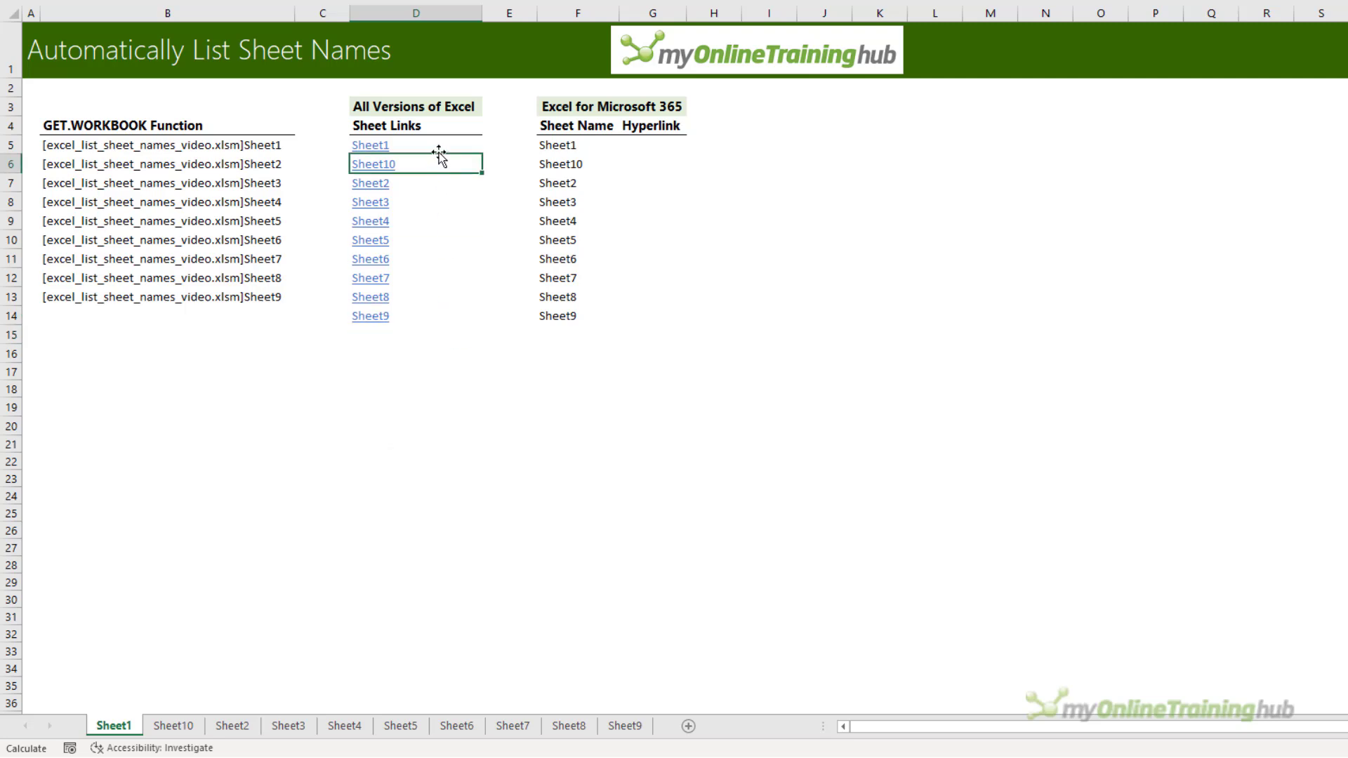
{"action": "left_click_drag", "start_coordinate": [440, 153], "coordinate": [425, 351]}
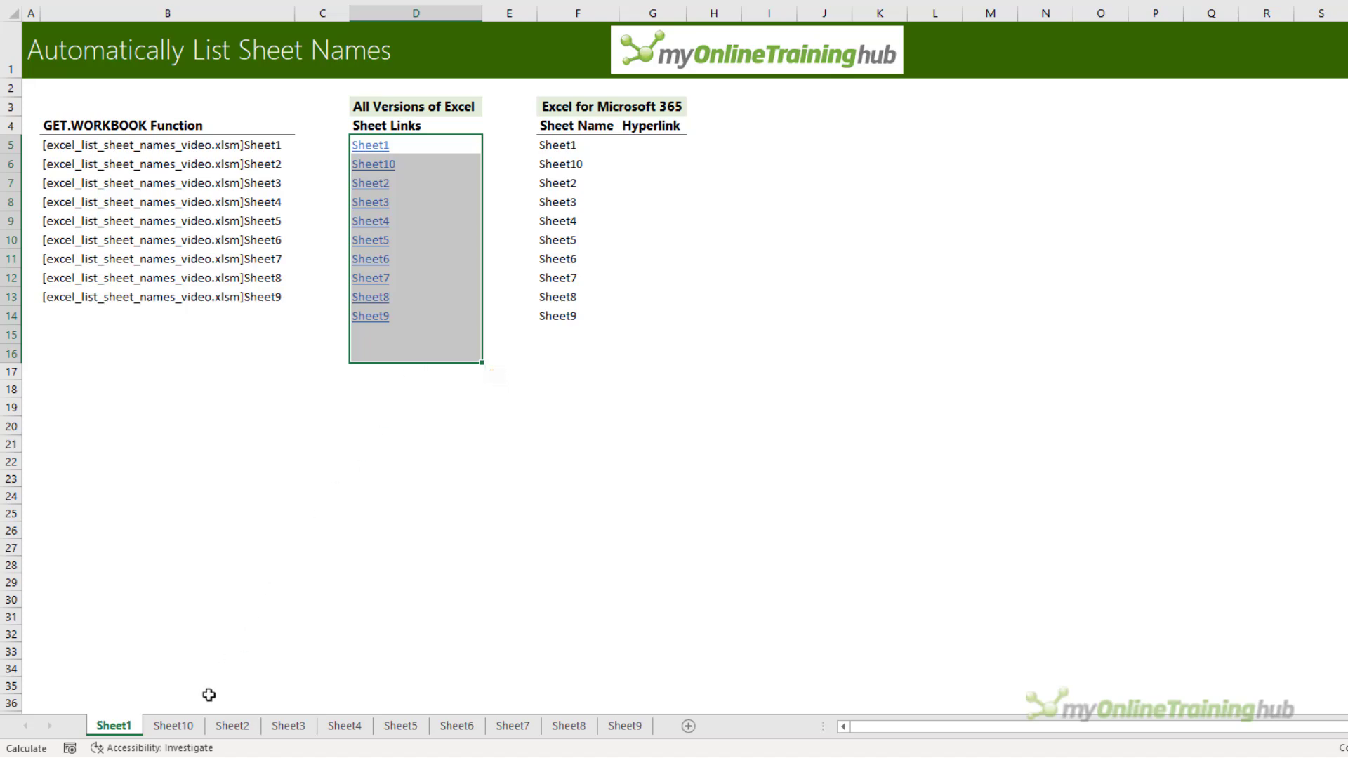
Move the Sheet10 tab to the end, after Sheet9.
{"action": "left_click", "coordinate": [191, 726]}
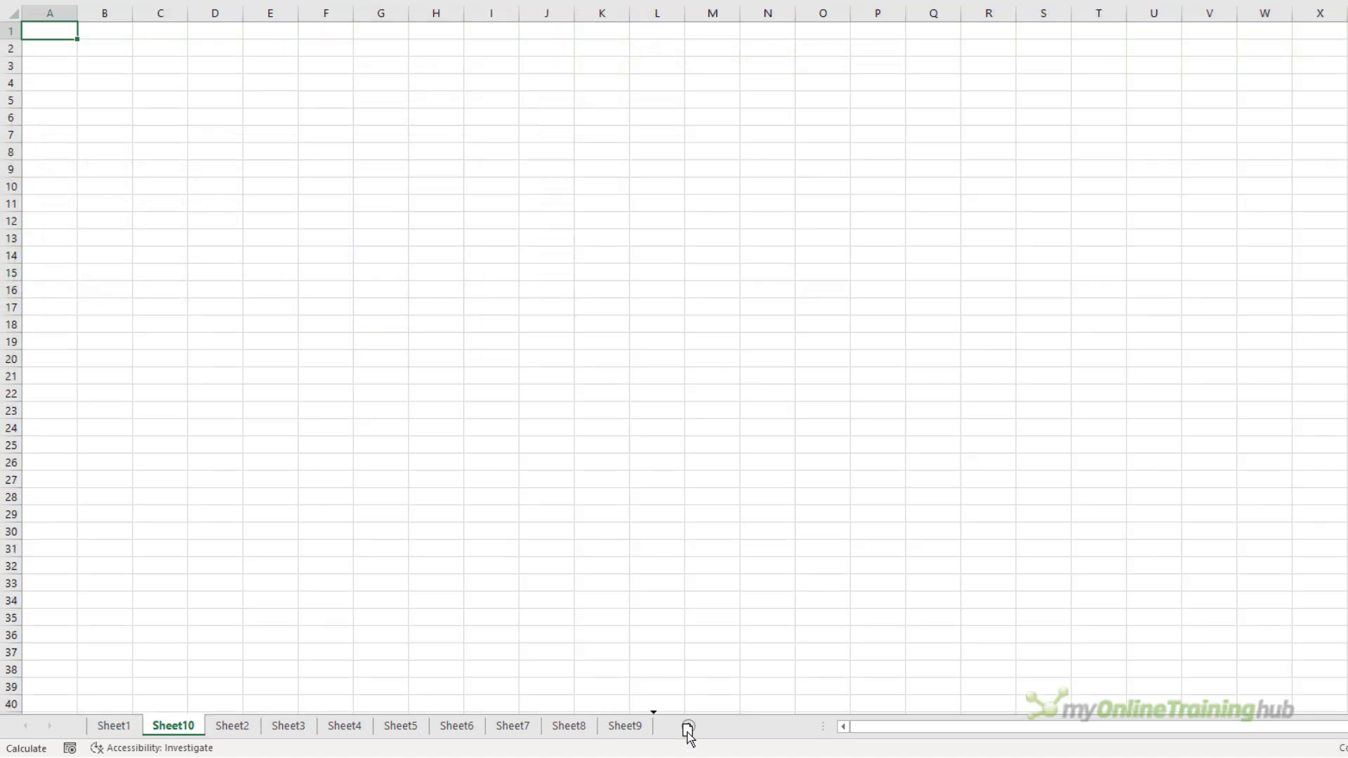
{"action": "left_click_drag", "start_coordinate": [673, 733], "coordinate": [670, 732]}
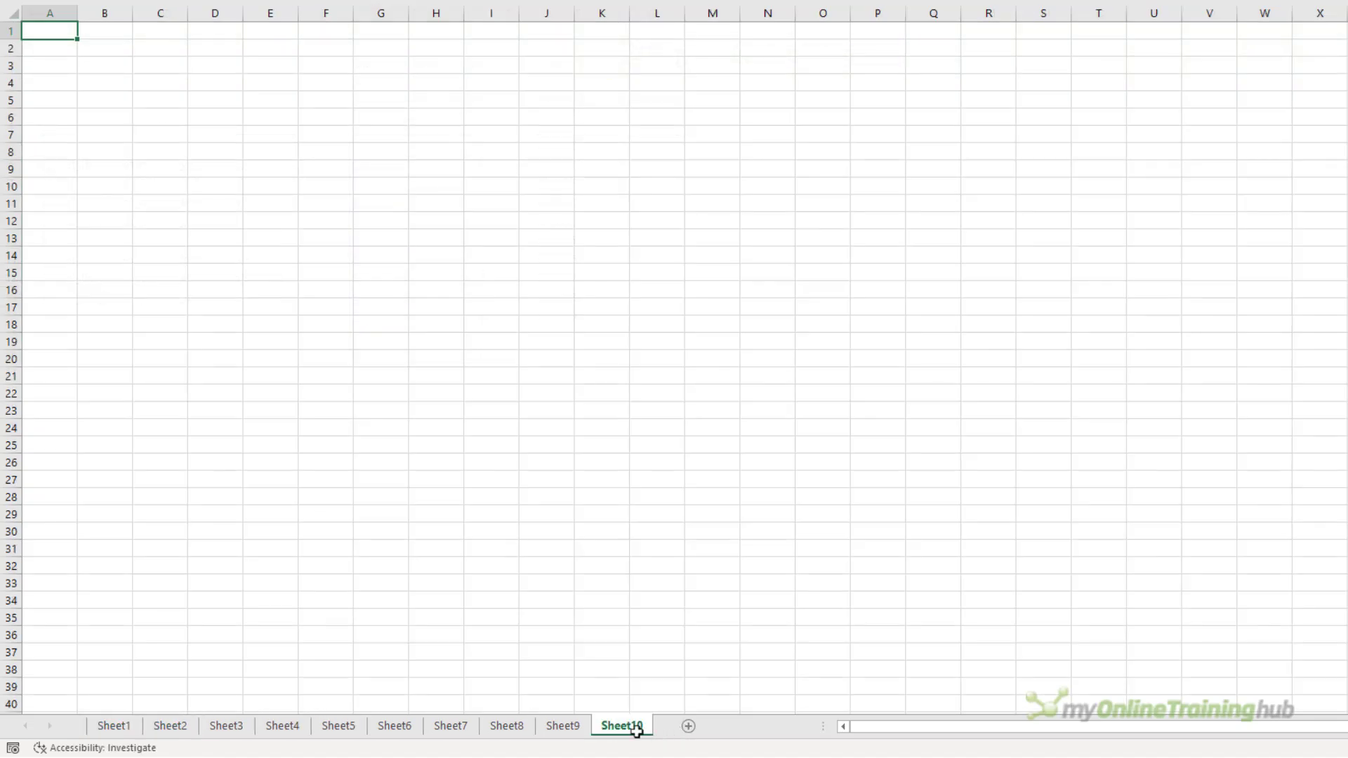
{"action": "left_click", "coordinate": [127, 723]}
{"action": "left_click", "coordinate": [431, 315]}
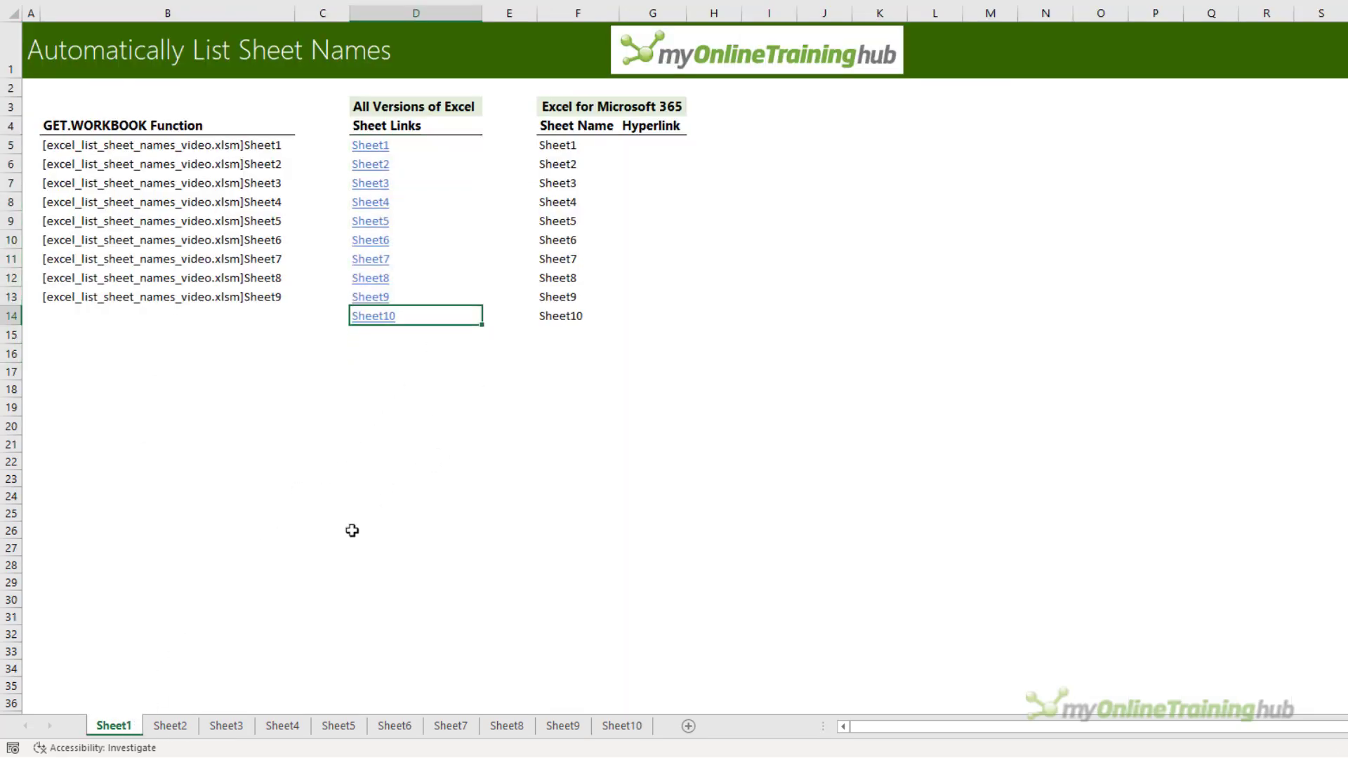
Rename the Sheet1 tab to Tutorial and check that D5 now reads Tutorial.
{"action": "double_click", "coordinate": [131, 727]}
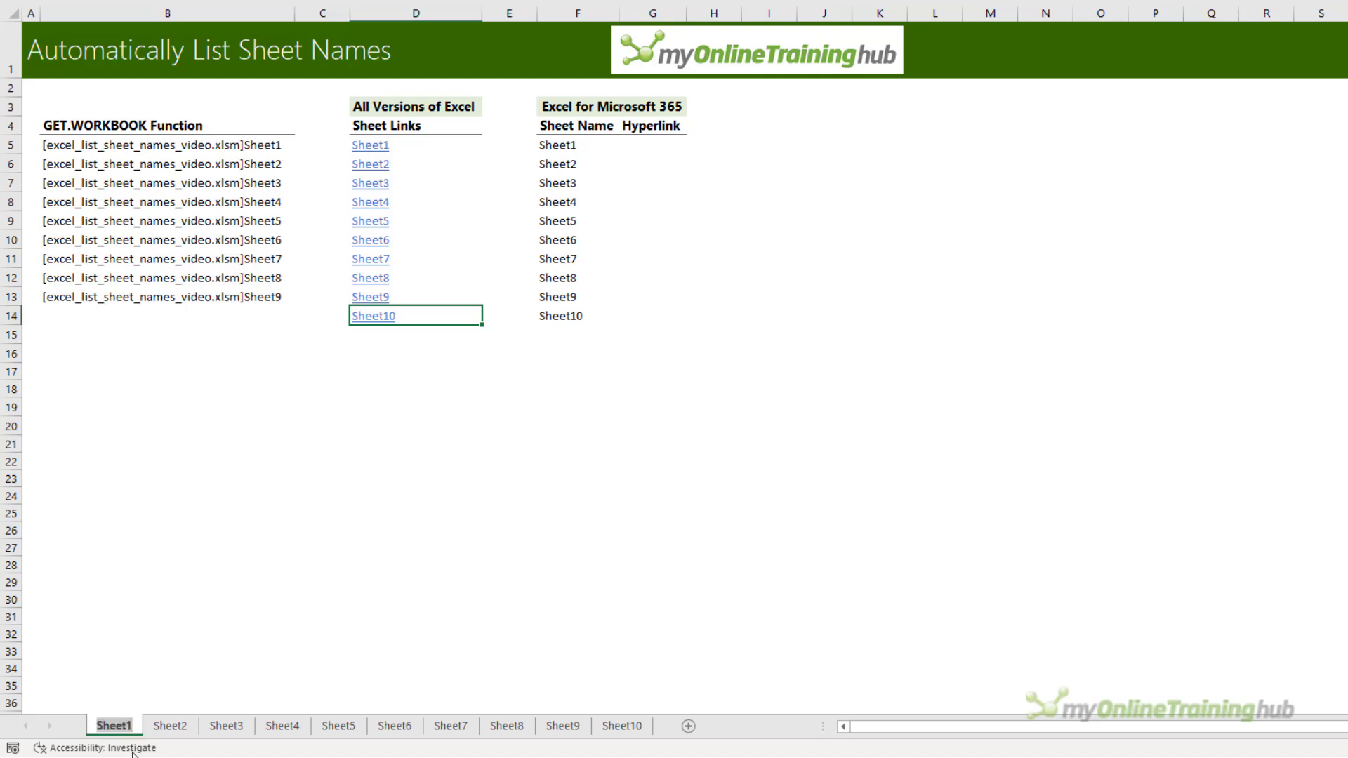
{"action": "type", "text": "Tutorial"}
{"action": "key", "text": "Return"}
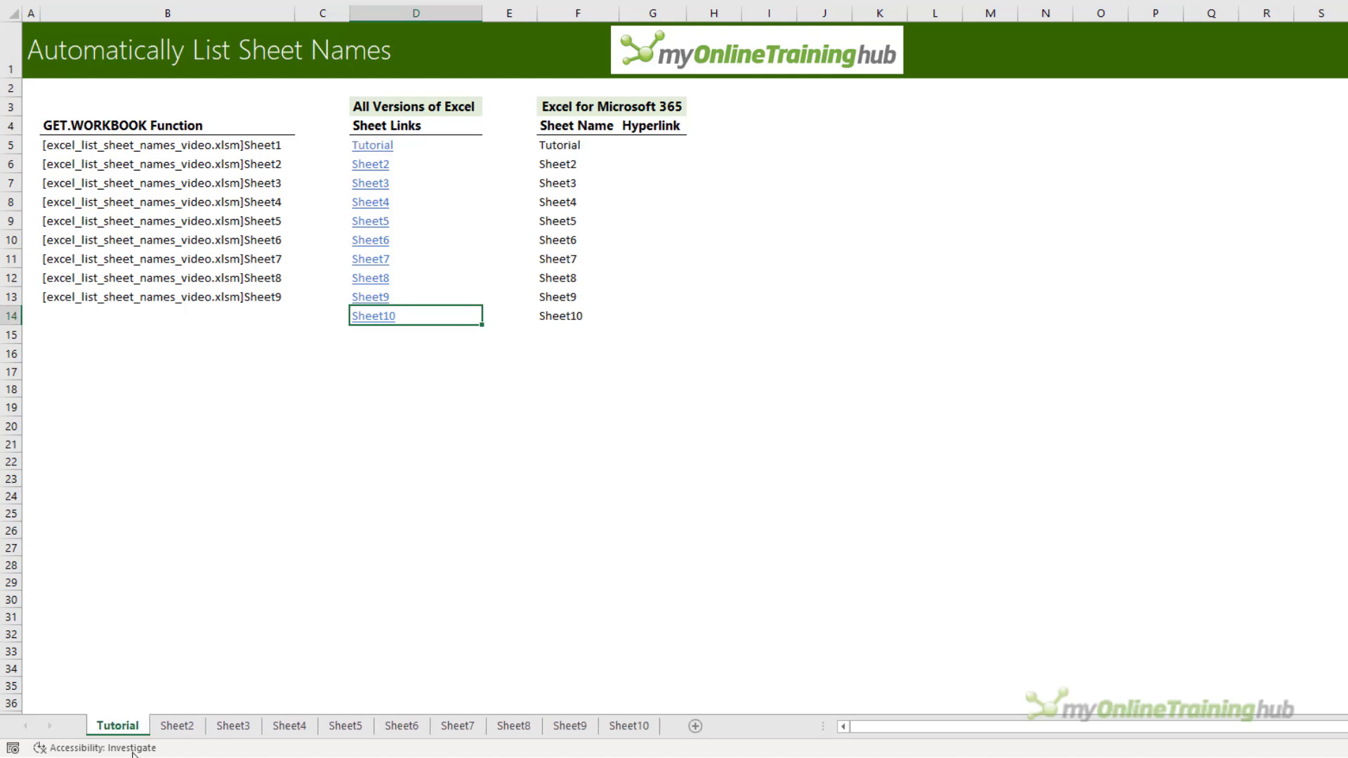
{"action": "left_click", "coordinate": [460, 144]}
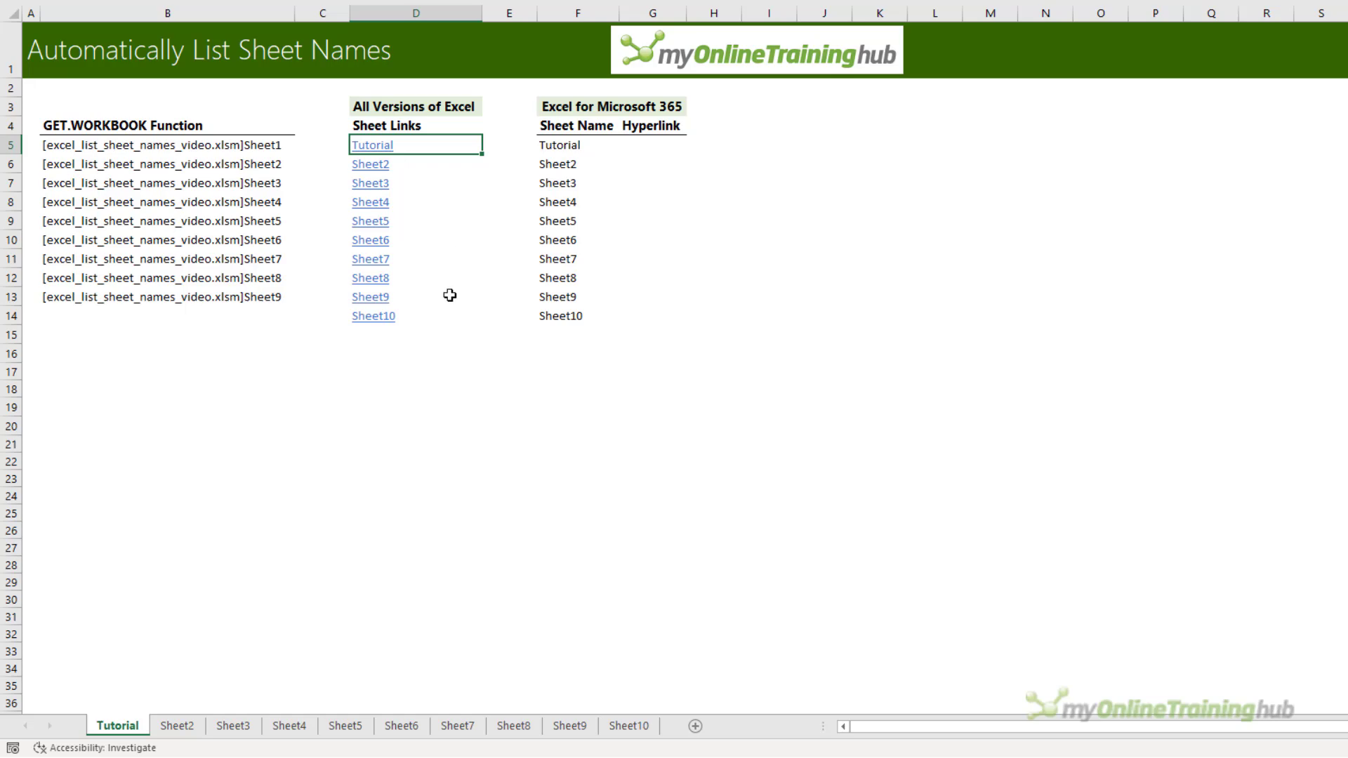
Hide the Sheet2 worksheet from the tab bar.
{"action": "right_click", "coordinate": [193, 723]}
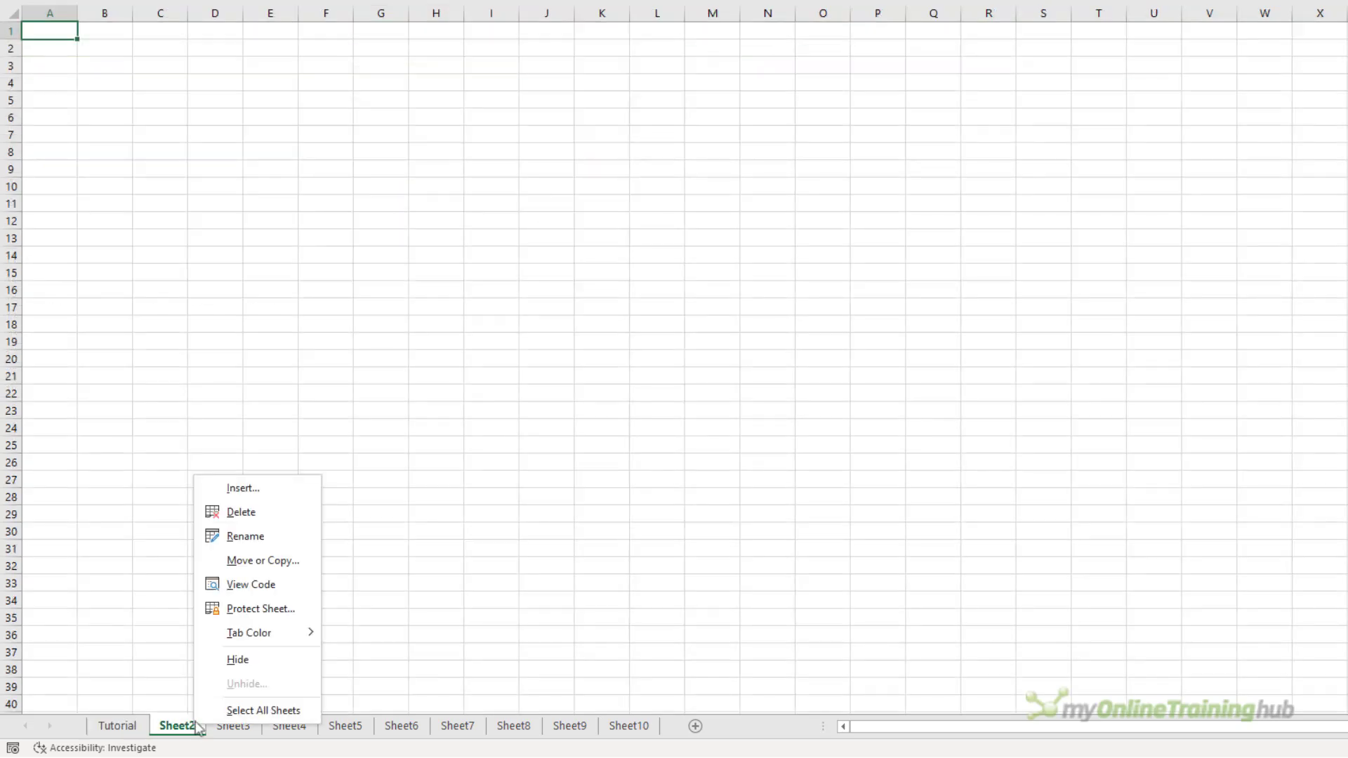
{"action": "left_click", "coordinate": [240, 660]}
{"action": "left_click", "coordinate": [141, 726]}
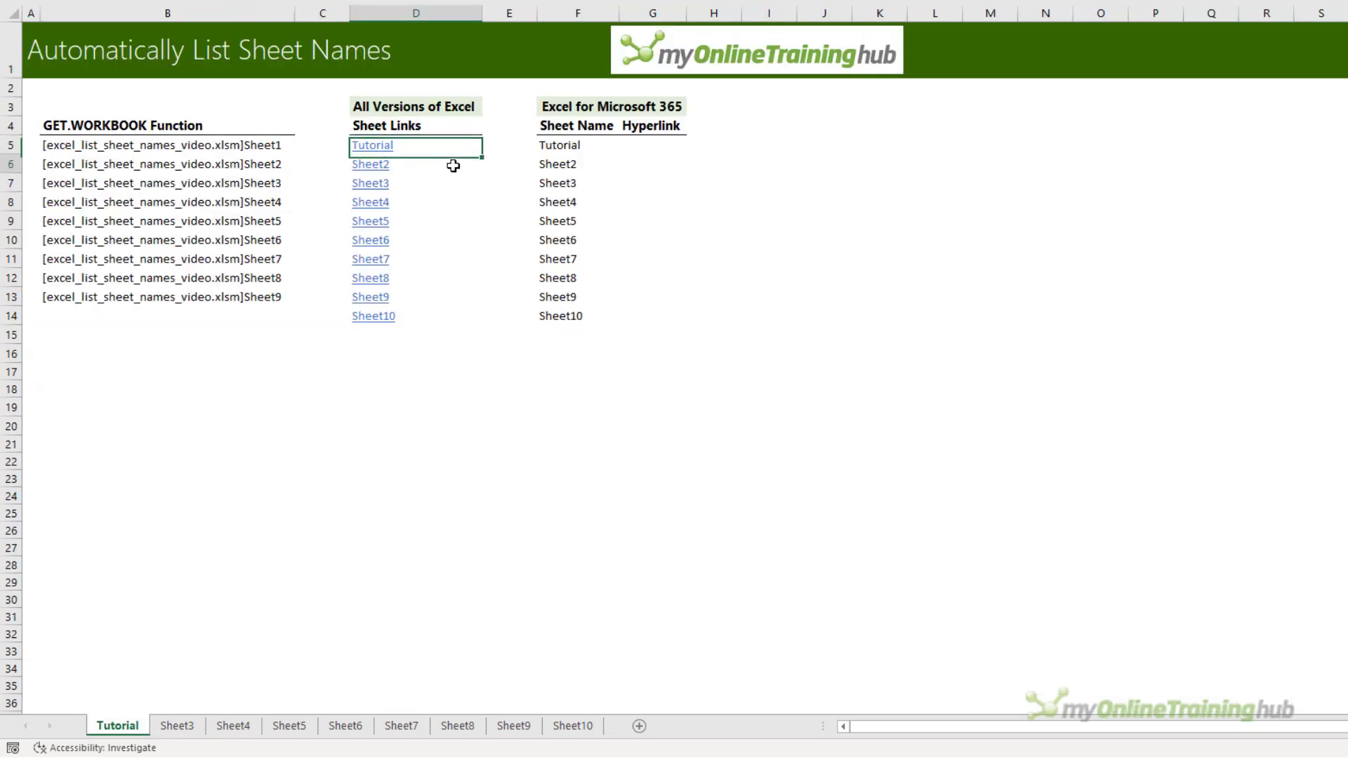
Test the hidden Sheet2 link in D6, then exit full screen with Ctrl+Shift+F1.
{"action": "left_click", "coordinate": [453, 165]}
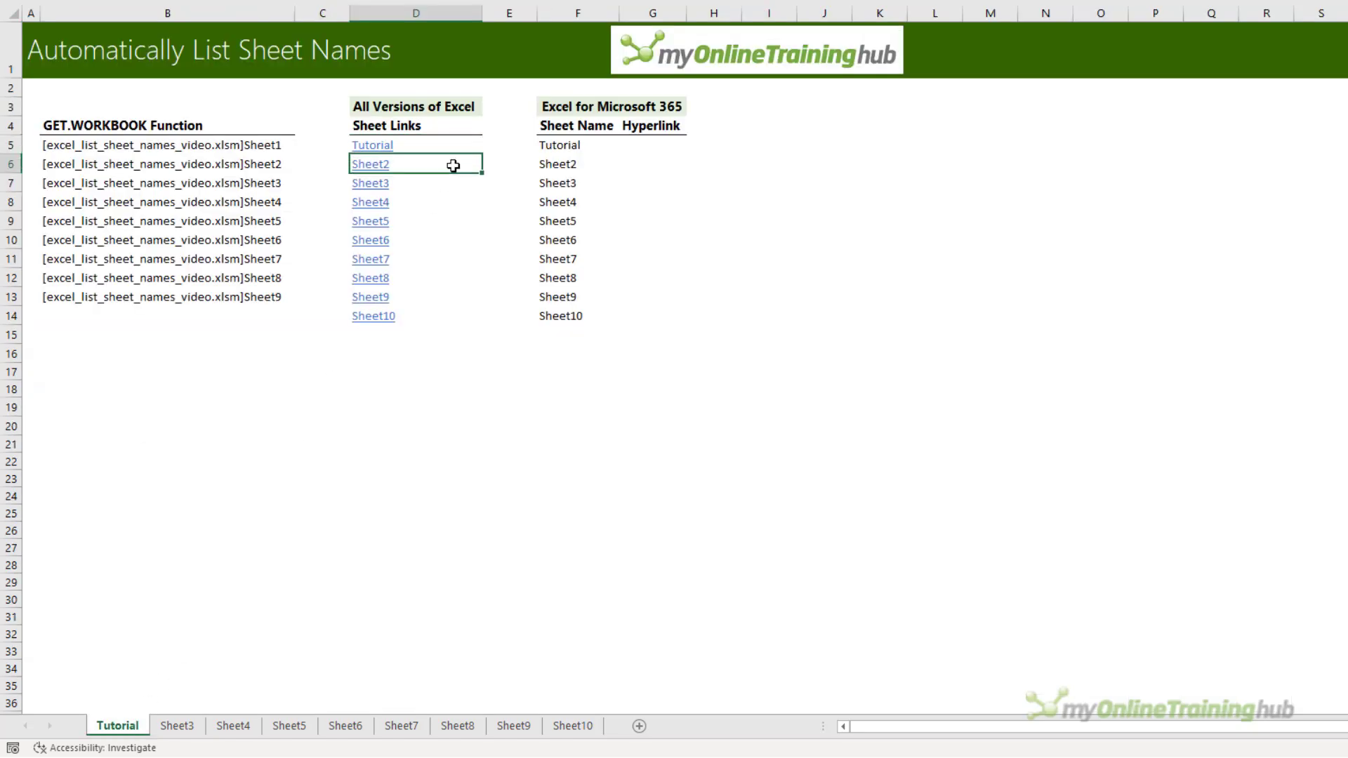
{"action": "left_click", "coordinate": [372, 168]}
{"action": "left_click", "coordinate": [370, 174]}
{"action": "key", "text": "ctrl+shift+F1"}
Inspect the spilled TRANSPOSE sheet names in F5:F14 and return to G5.
{"action": "left_click", "coordinate": [622, 146]}
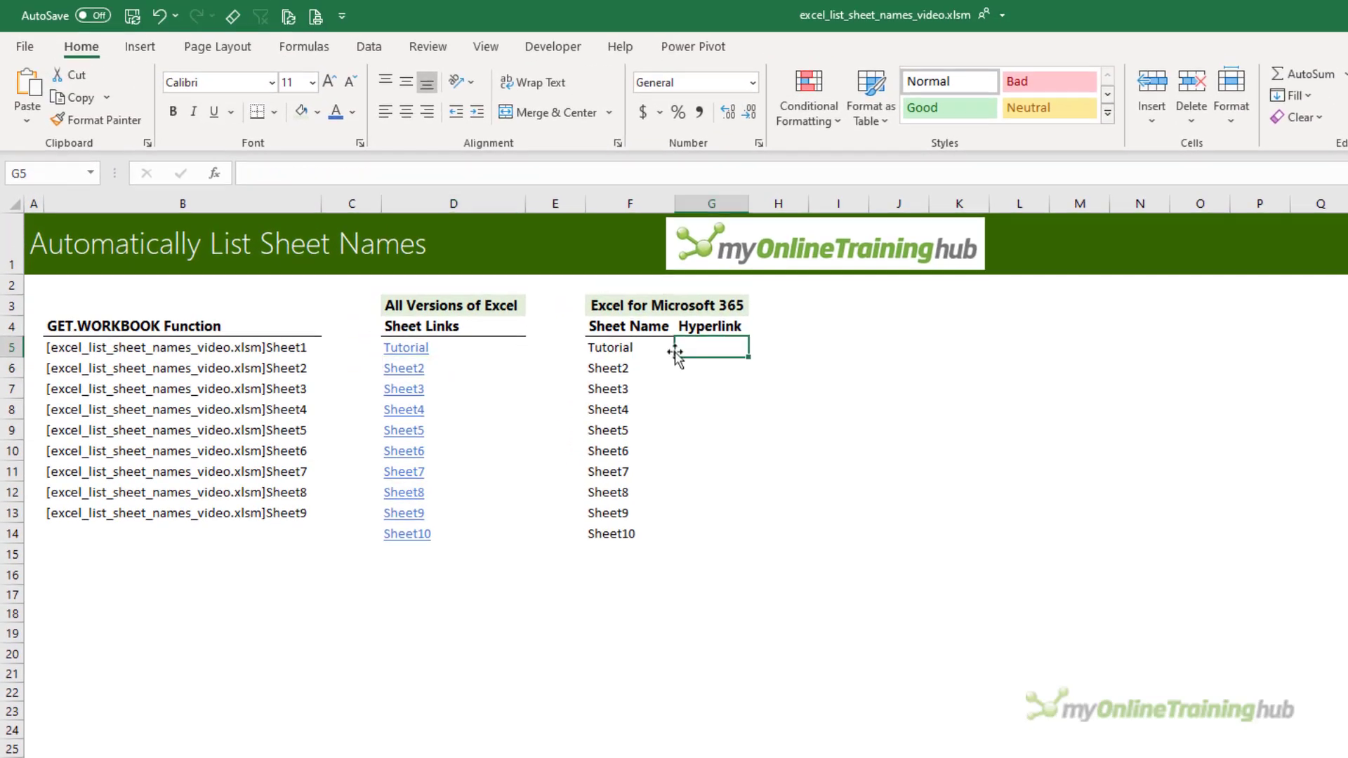
{"action": "left_click", "coordinate": [667, 348]}
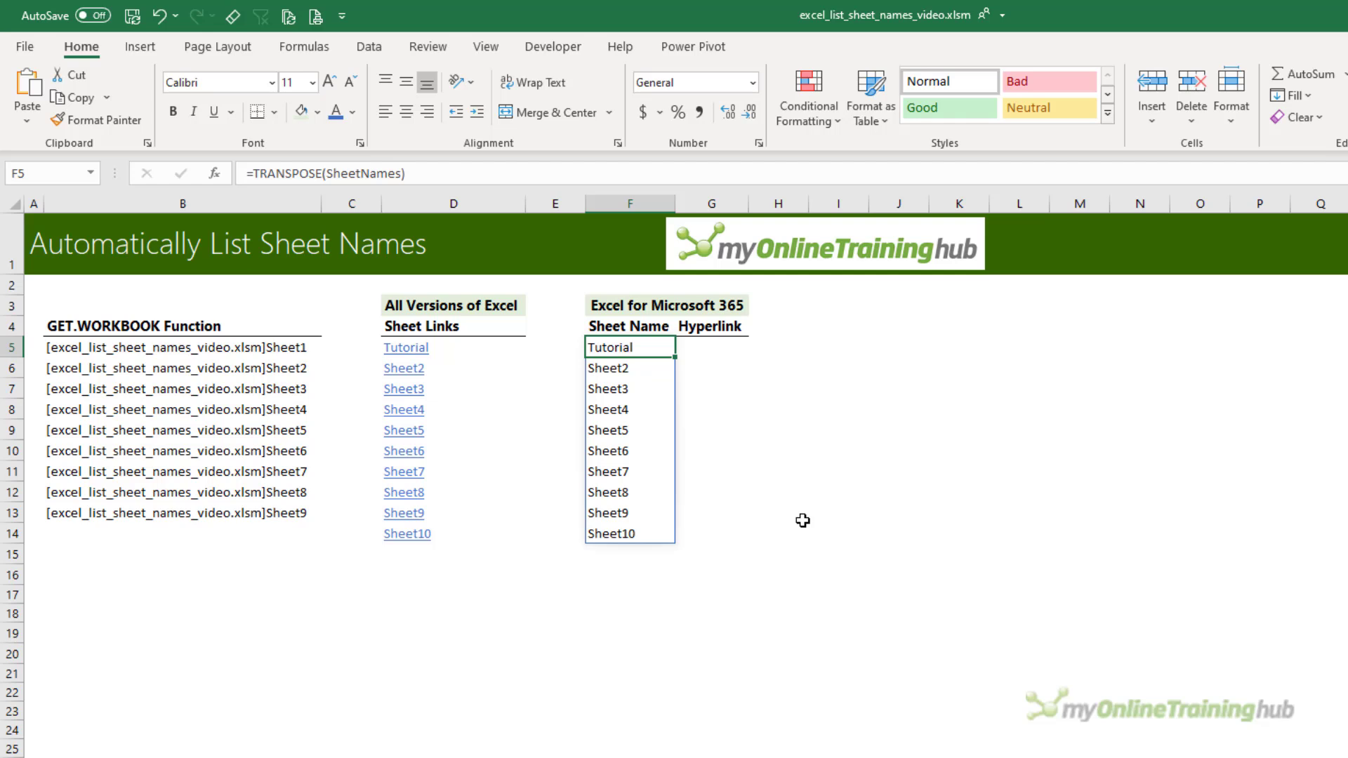
{"action": "key", "text": "Down"}
{"action": "key", "text": "ctrl+Down"}
{"action": "key", "text": "ctrl+Up"}
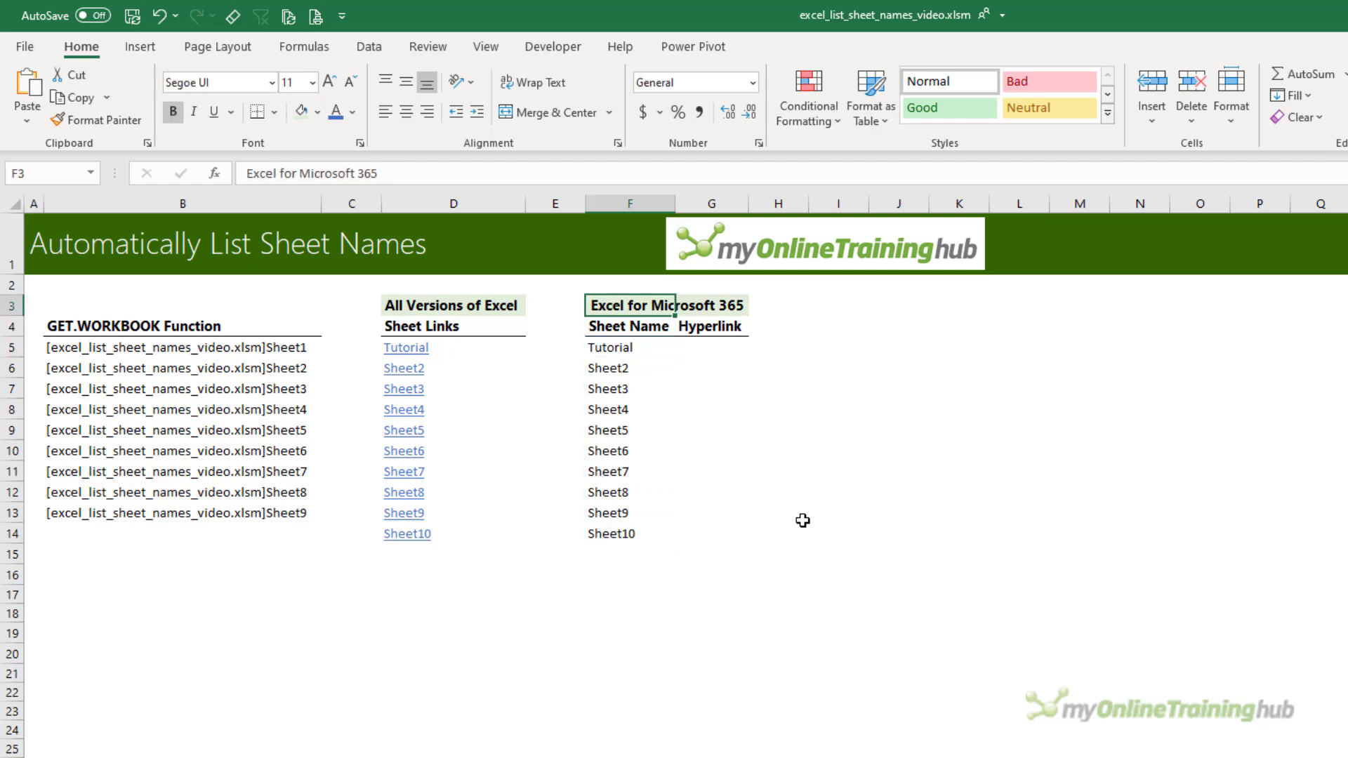
{"action": "key", "text": "Down"}
{"action": "key", "text": "Down"}
{"action": "key", "text": "Right"}
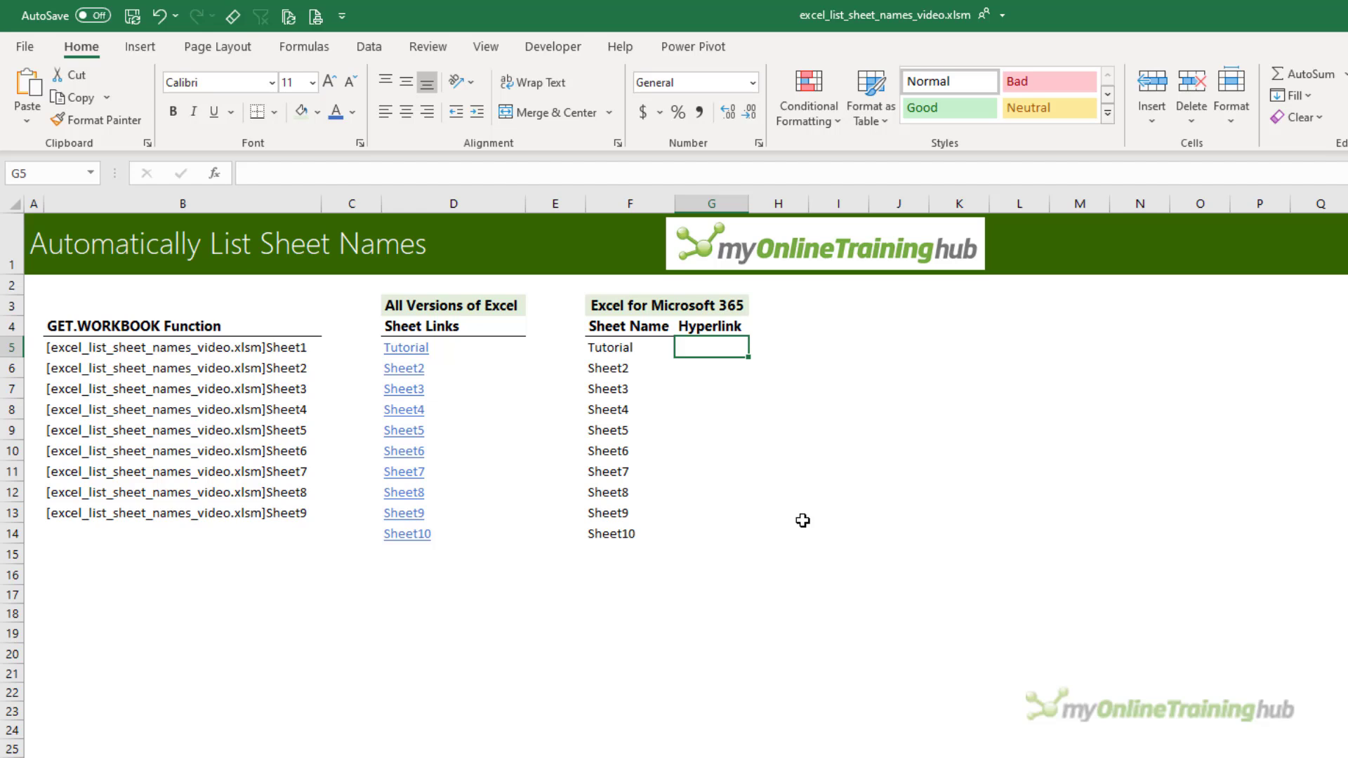
Enter =HYPERLINK("#'"&F5#&"'!A1") in G5 so links spill down G5:G14.
{"action": "type", "text": "=hyp"}
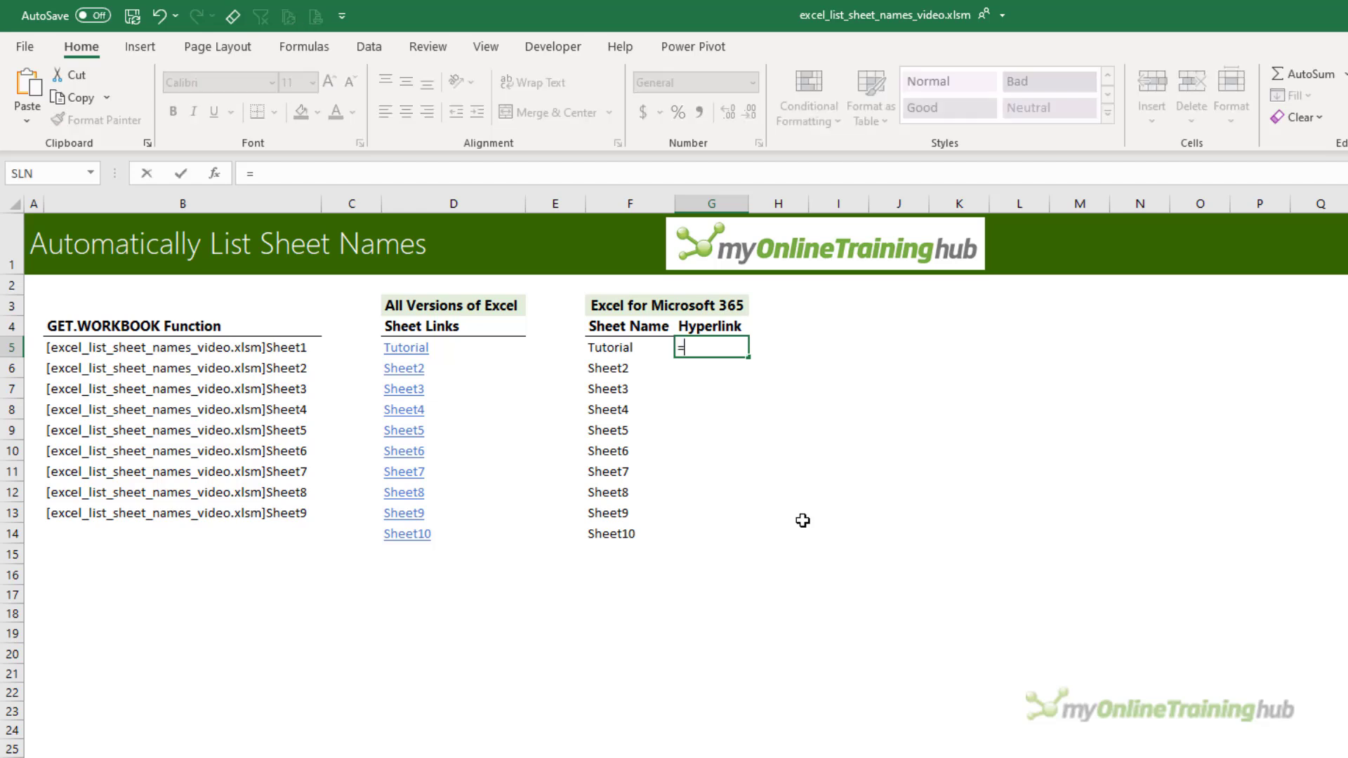
{"action": "key", "text": "Tab"}
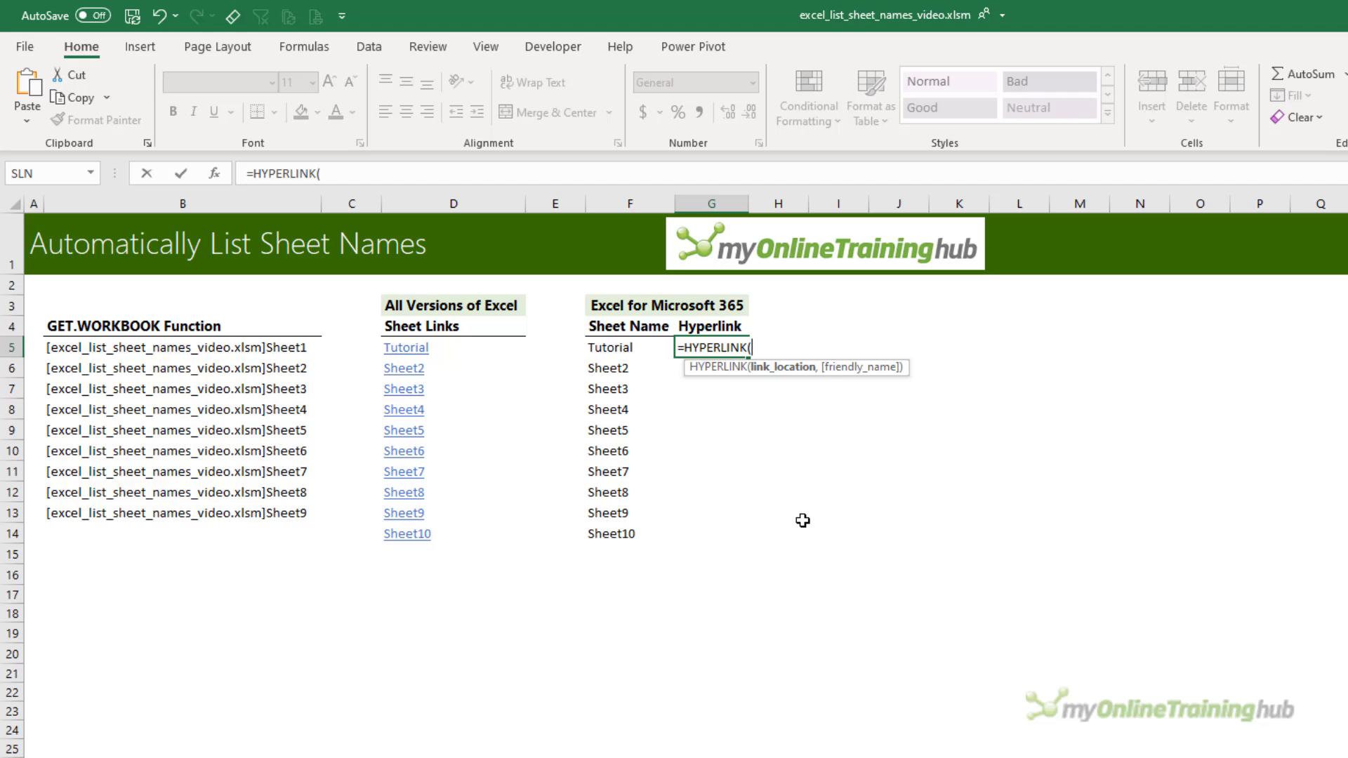
{"action": "type", "text": "\"#'\"&"}
{"action": "key", "text": "Left"}
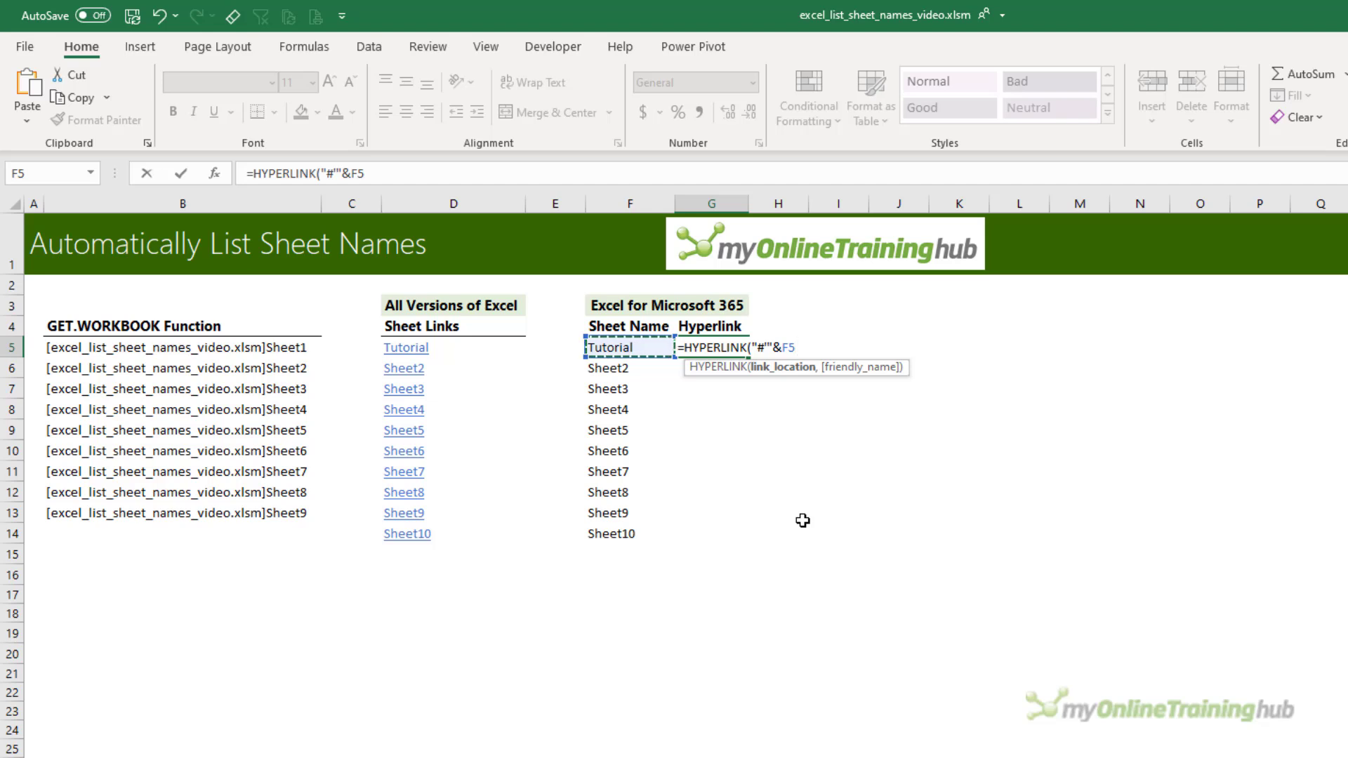
{"action": "key", "text": "ctrl+shift+Down"}
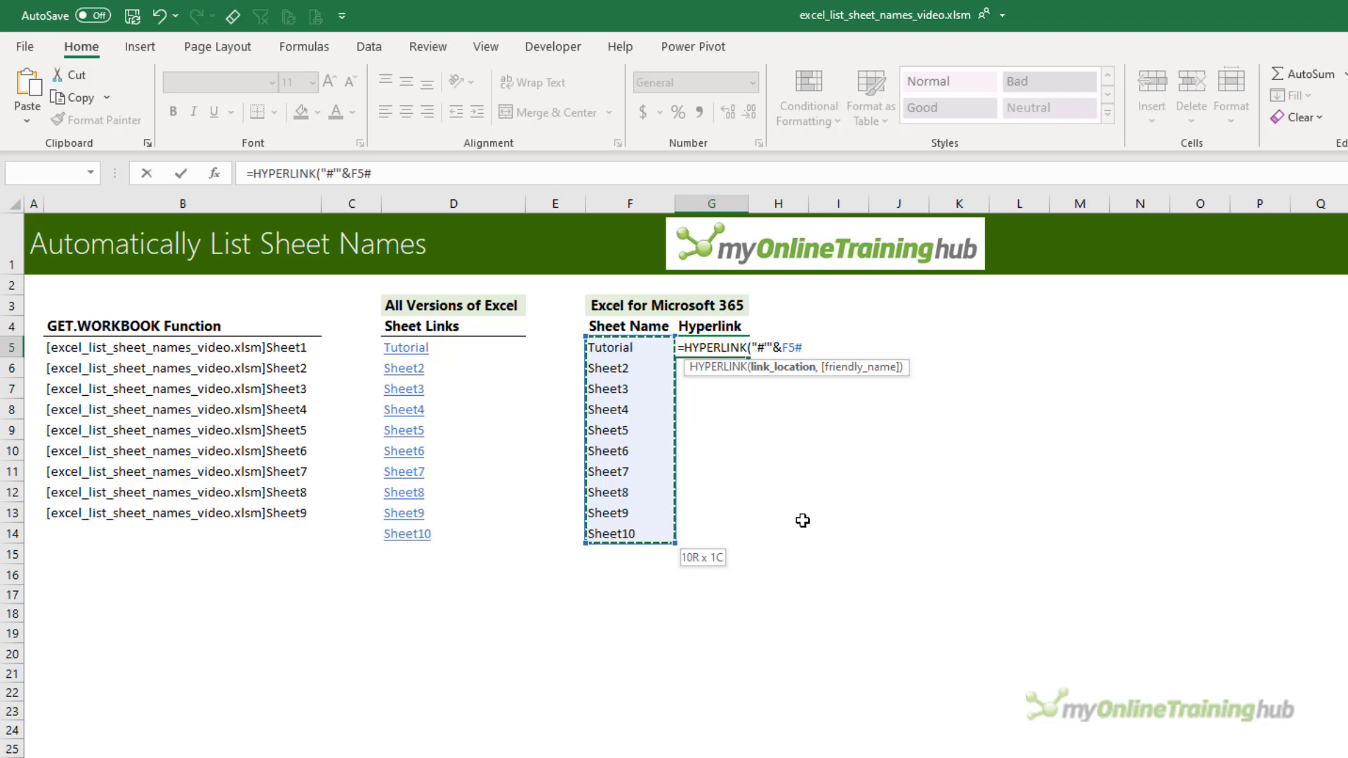
{"action": "type", "text": "&"}
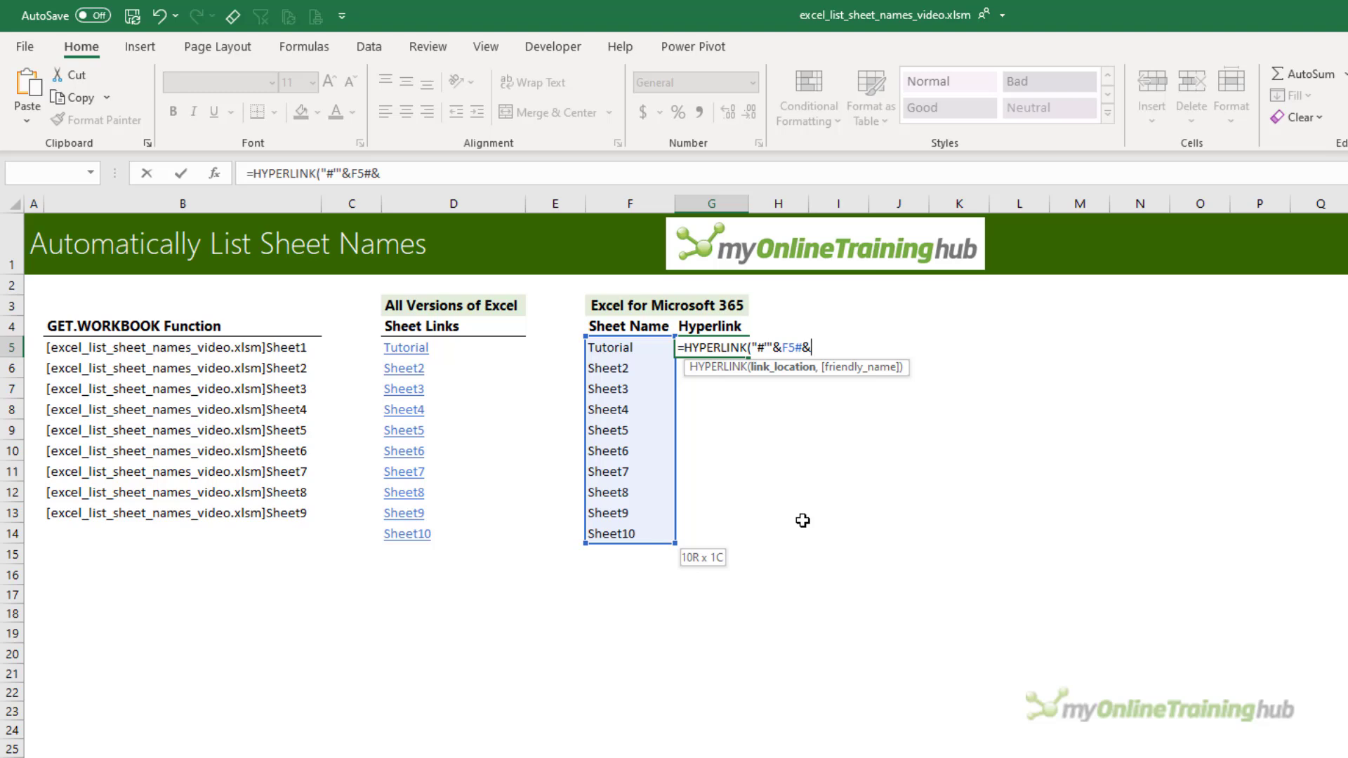
{"action": "type", "text": "\"'!A1\","}
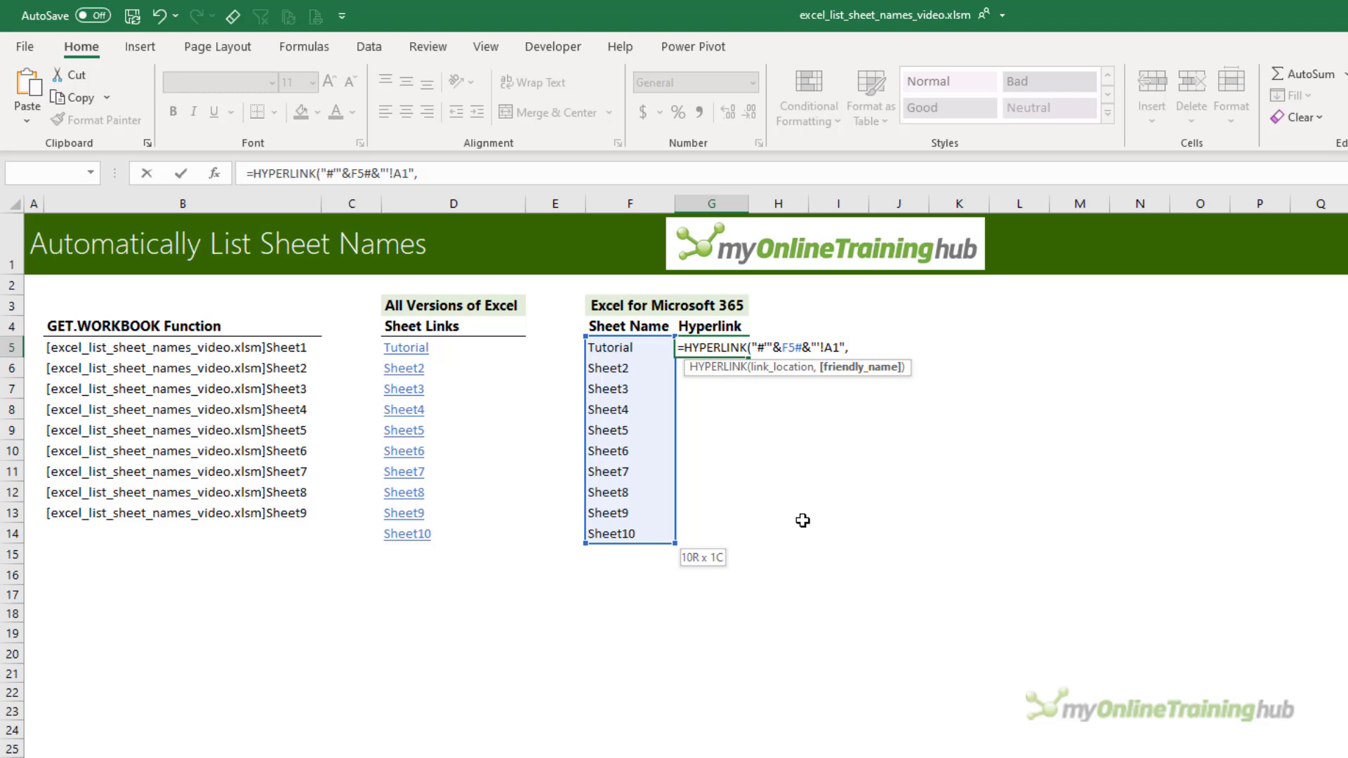
{"action": "key", "text": "BackSpace"}
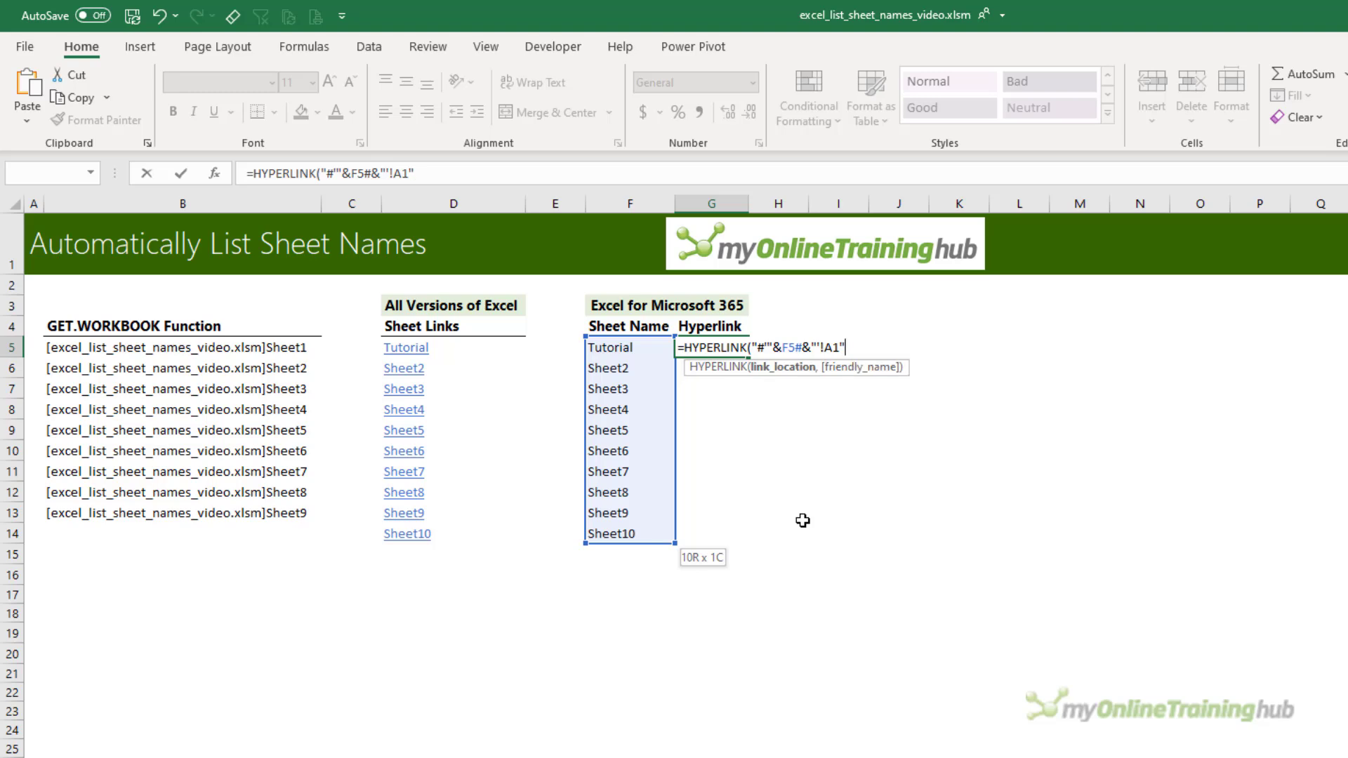
{"action": "key", "text": "Return"}
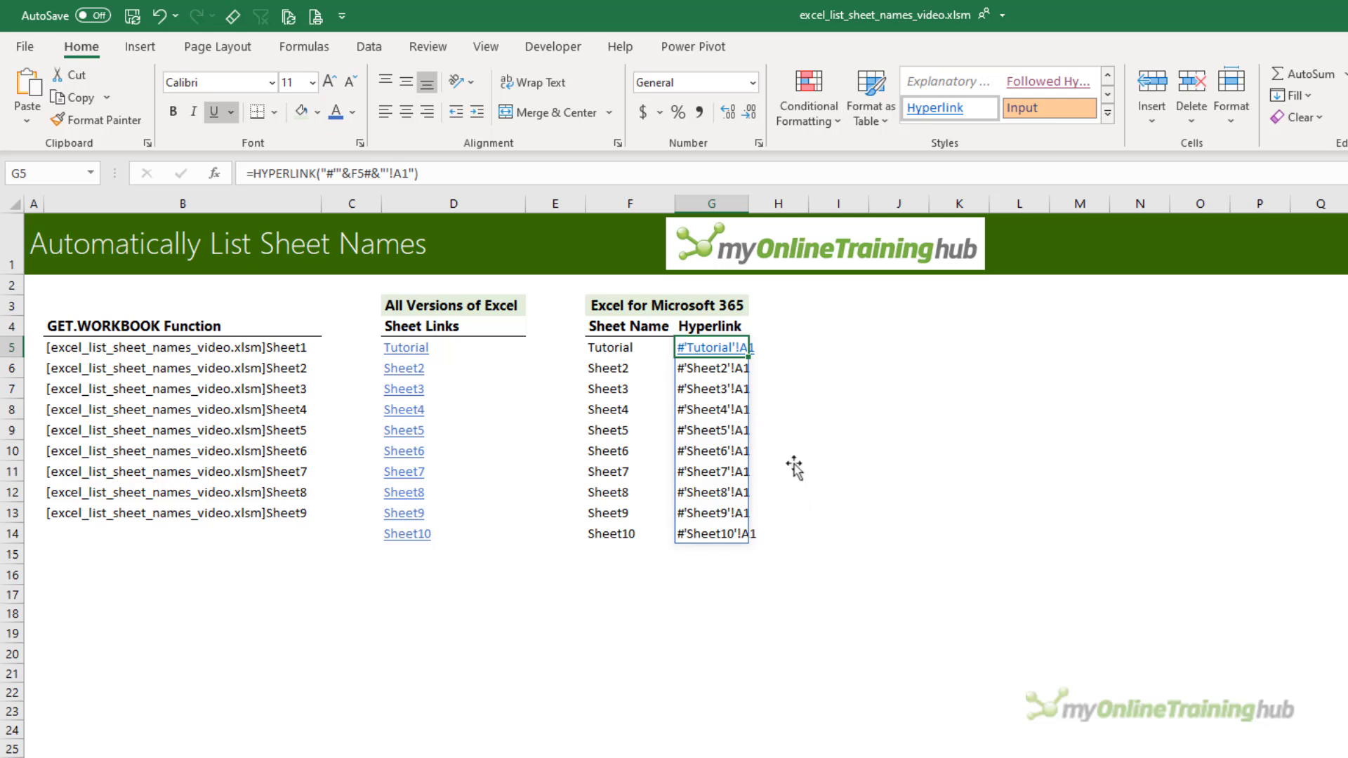
Autofit column G, add "Go to sheet" as G5's display text, and test the links.
{"action": "double_click", "coordinate": [749, 203]}
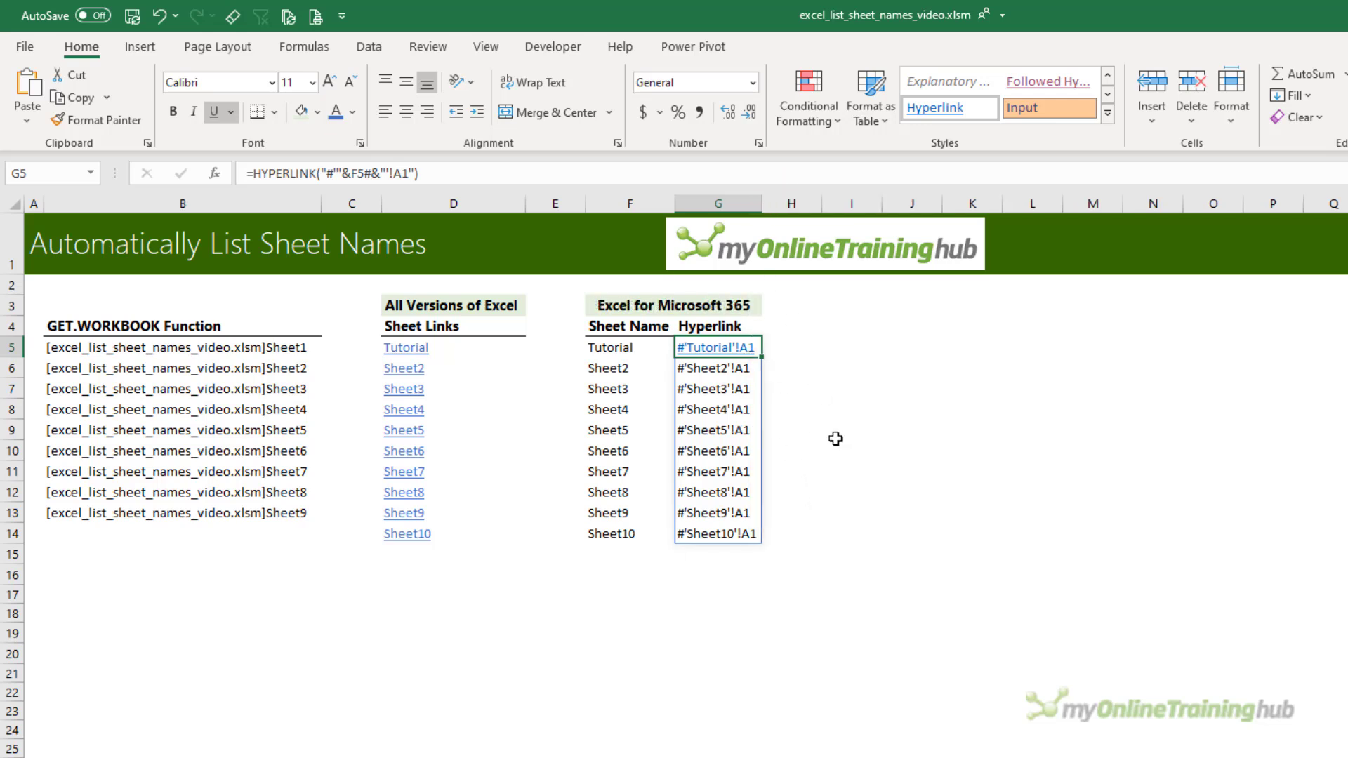
{"action": "key", "text": "F2"}
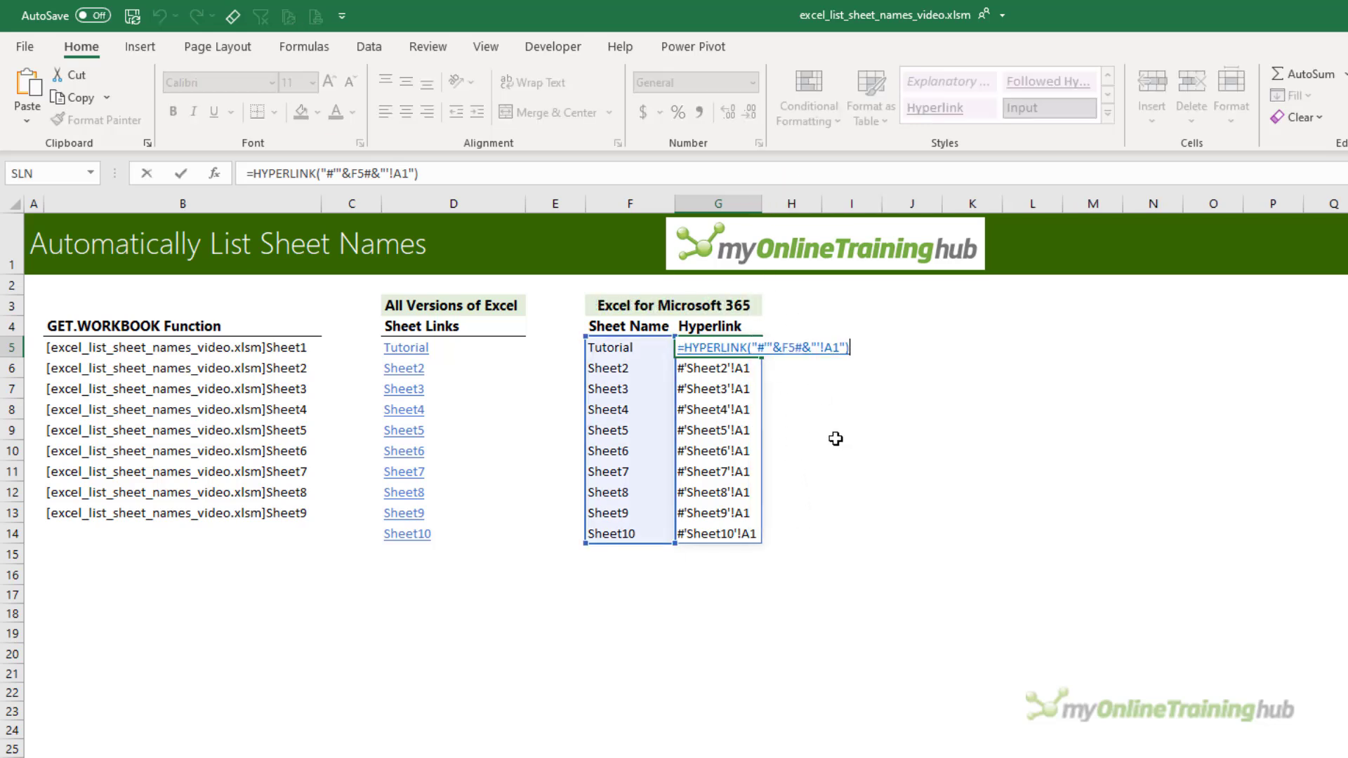
{"action": "type", "text": ",\""}
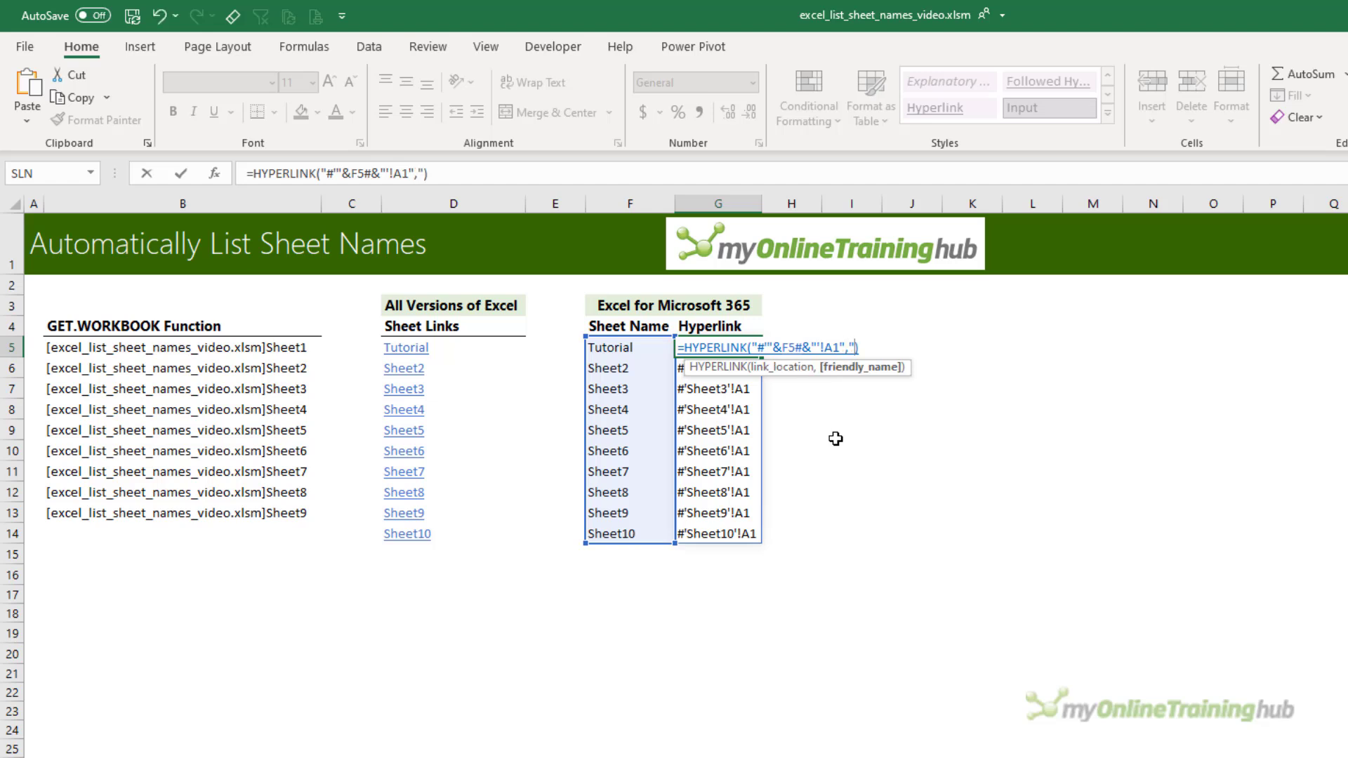
{"action": "type", "text": "Go to sheet\""}
{"action": "key", "text": "Return"}
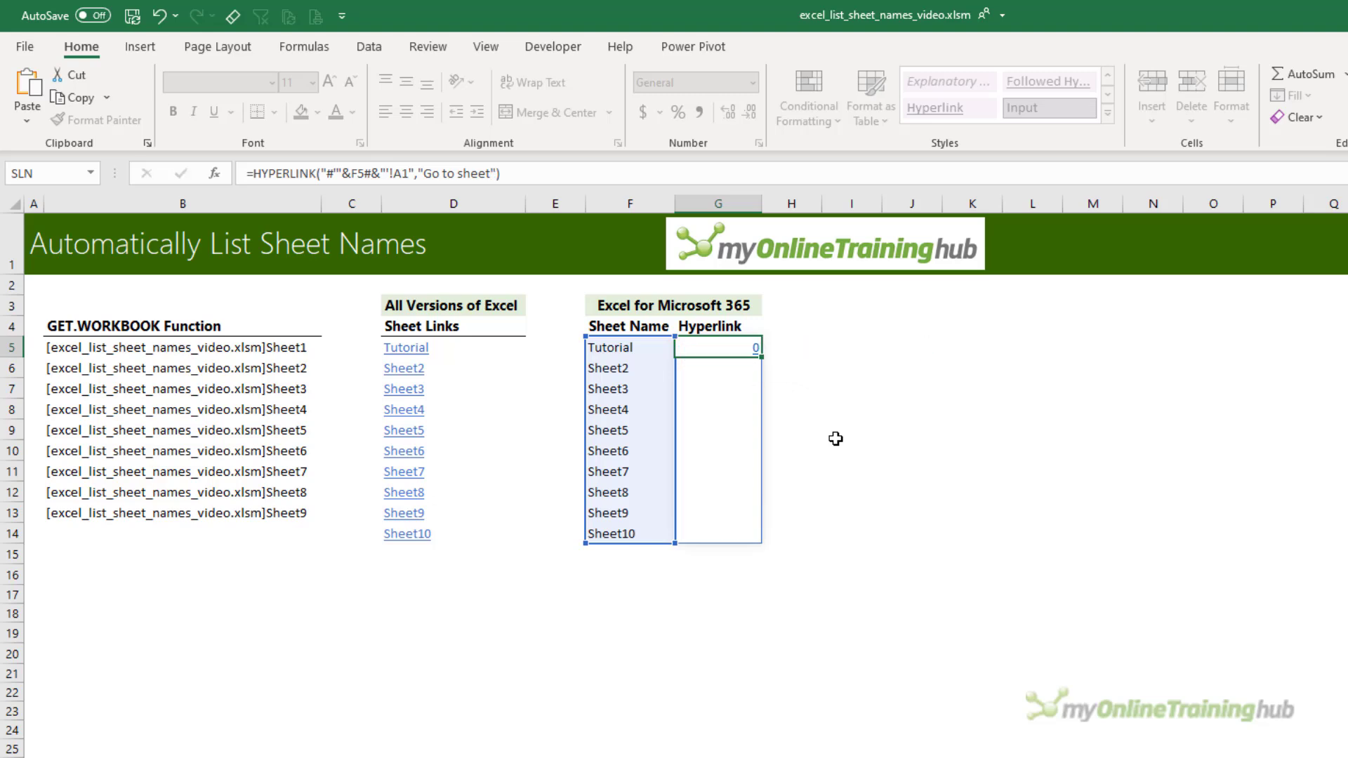
{"action": "left_click", "coordinate": [723, 349]}
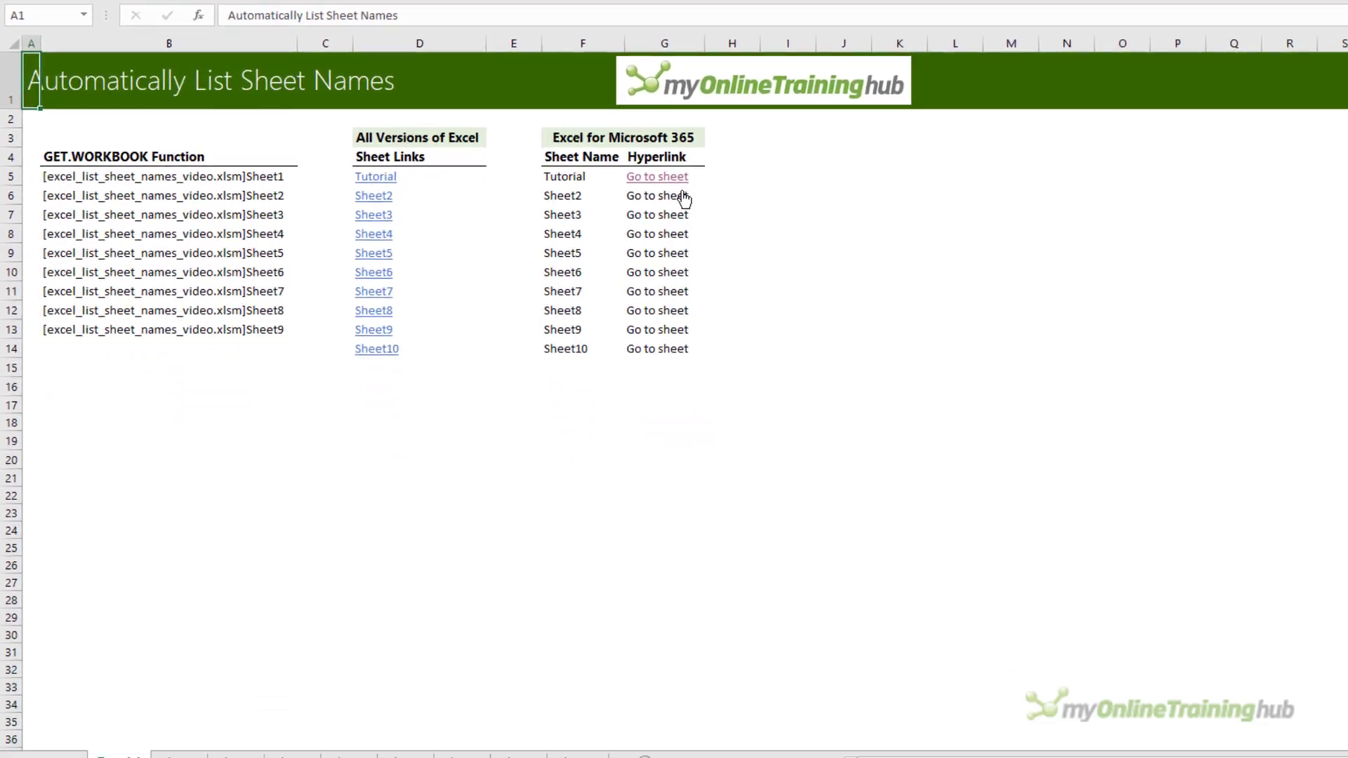
{"action": "left_click", "coordinate": [732, 349]}
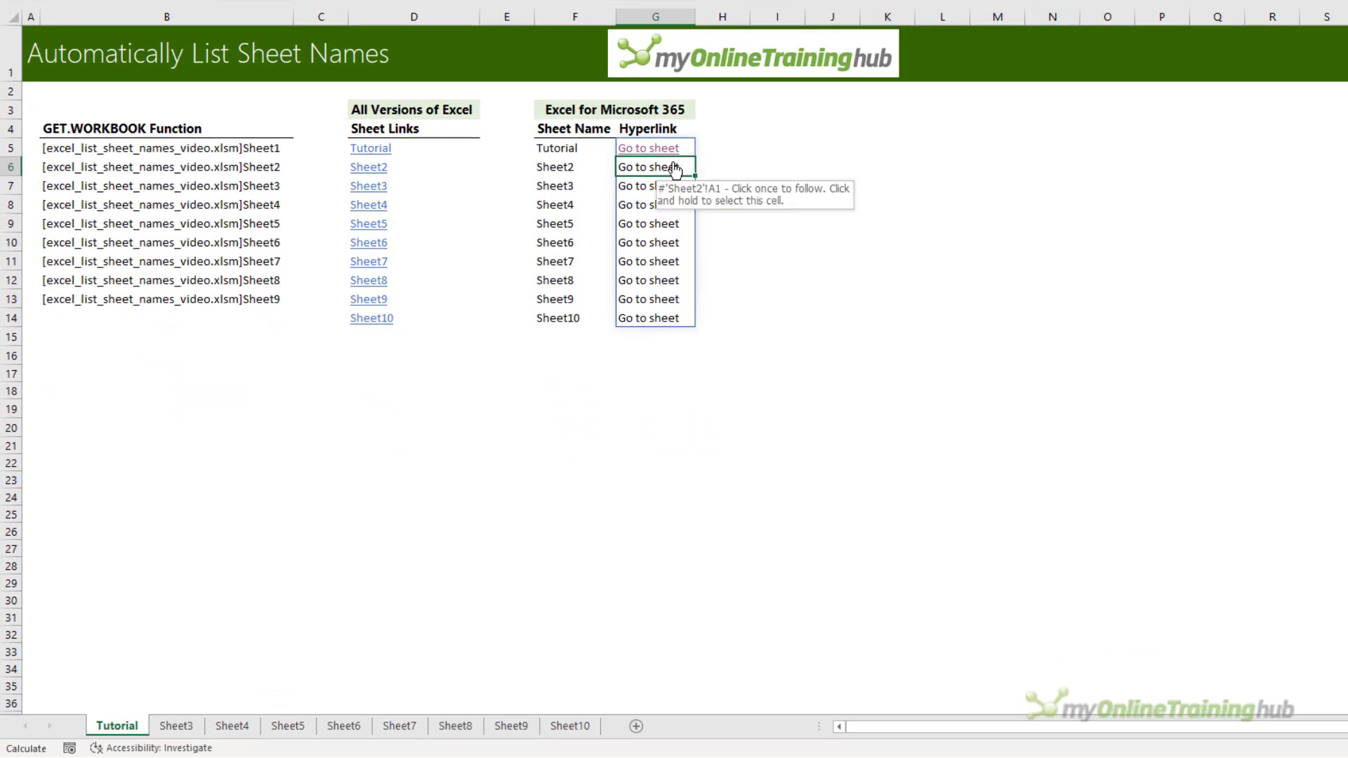
{"action": "left_click", "coordinate": [660, 186]}
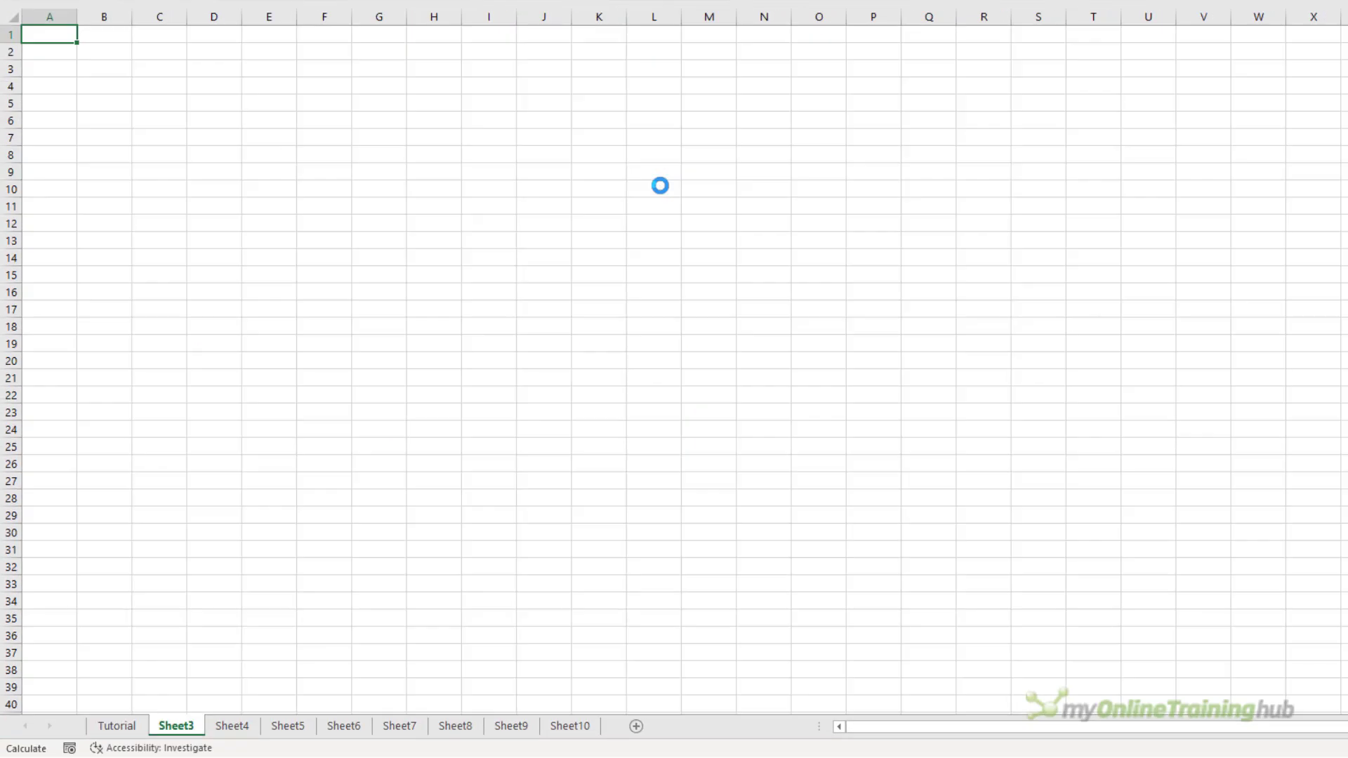
{"action": "left_click", "coordinate": [139, 725]}
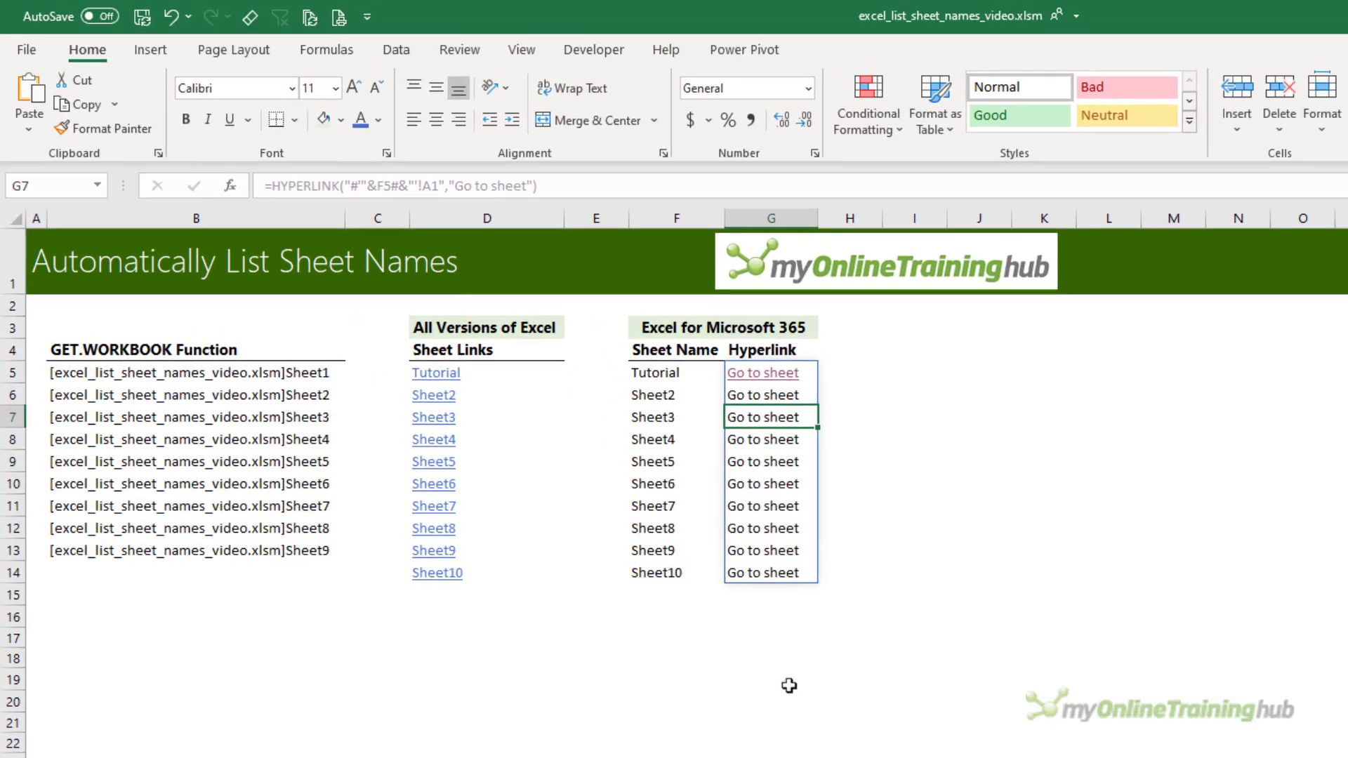
{"action": "left_click", "coordinate": [688, 150]}
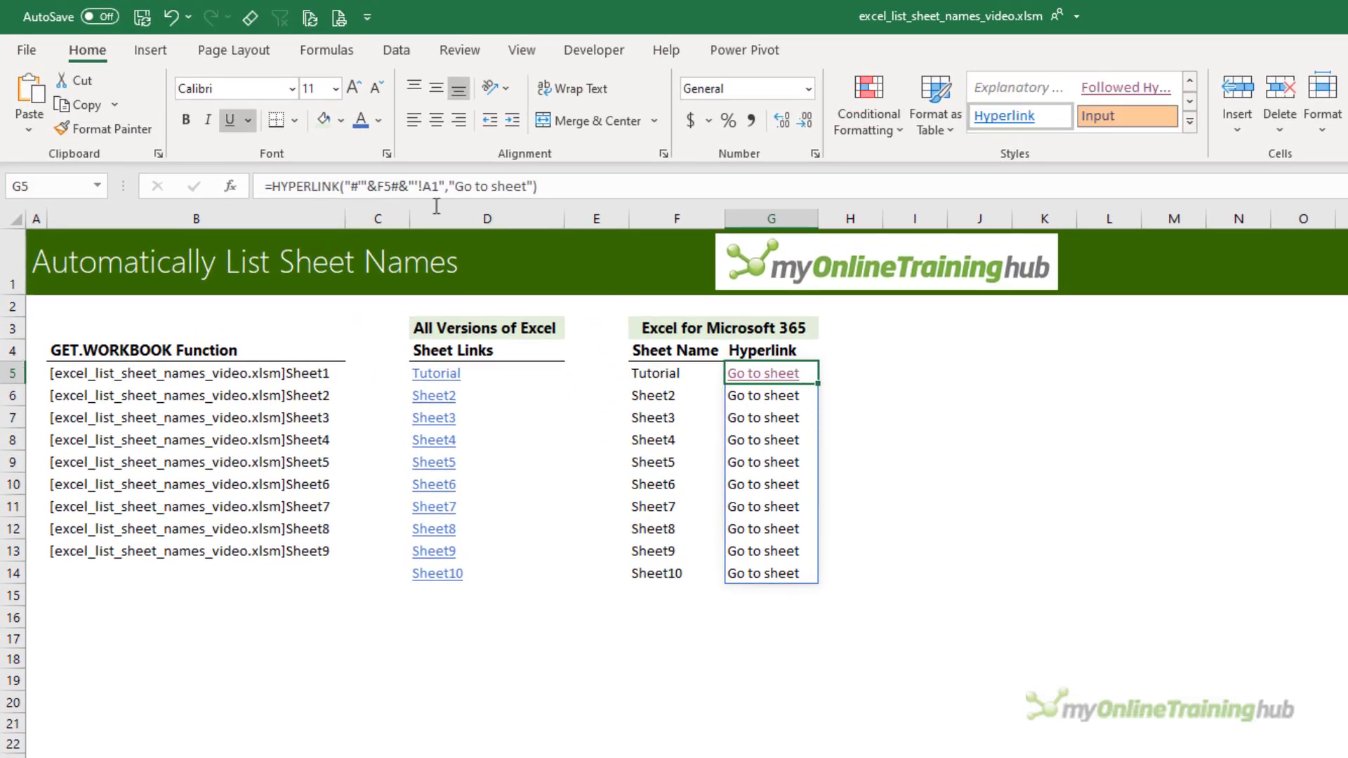
{"action": "double_click", "coordinate": [387, 186]}
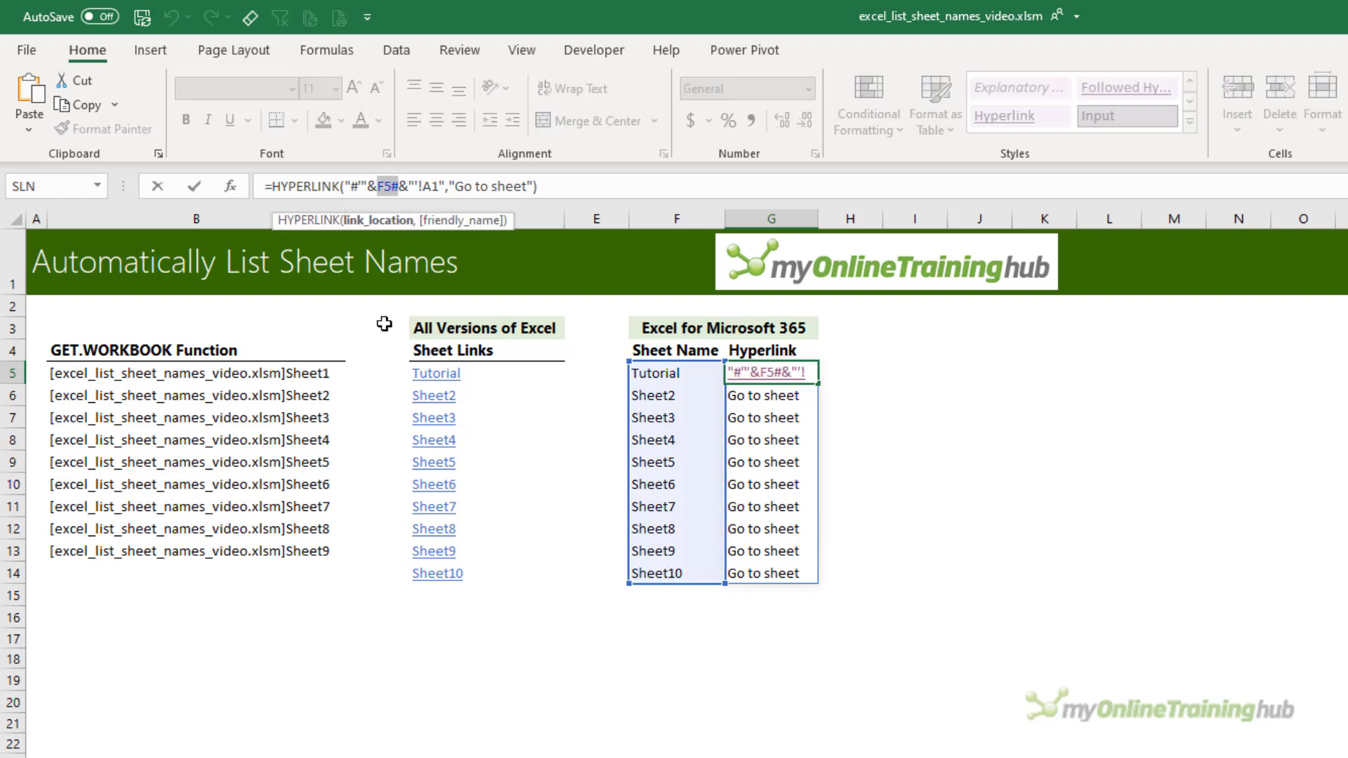
{"action": "type", "text": "Sheet"}
{"action": "key", "text": "Down"}
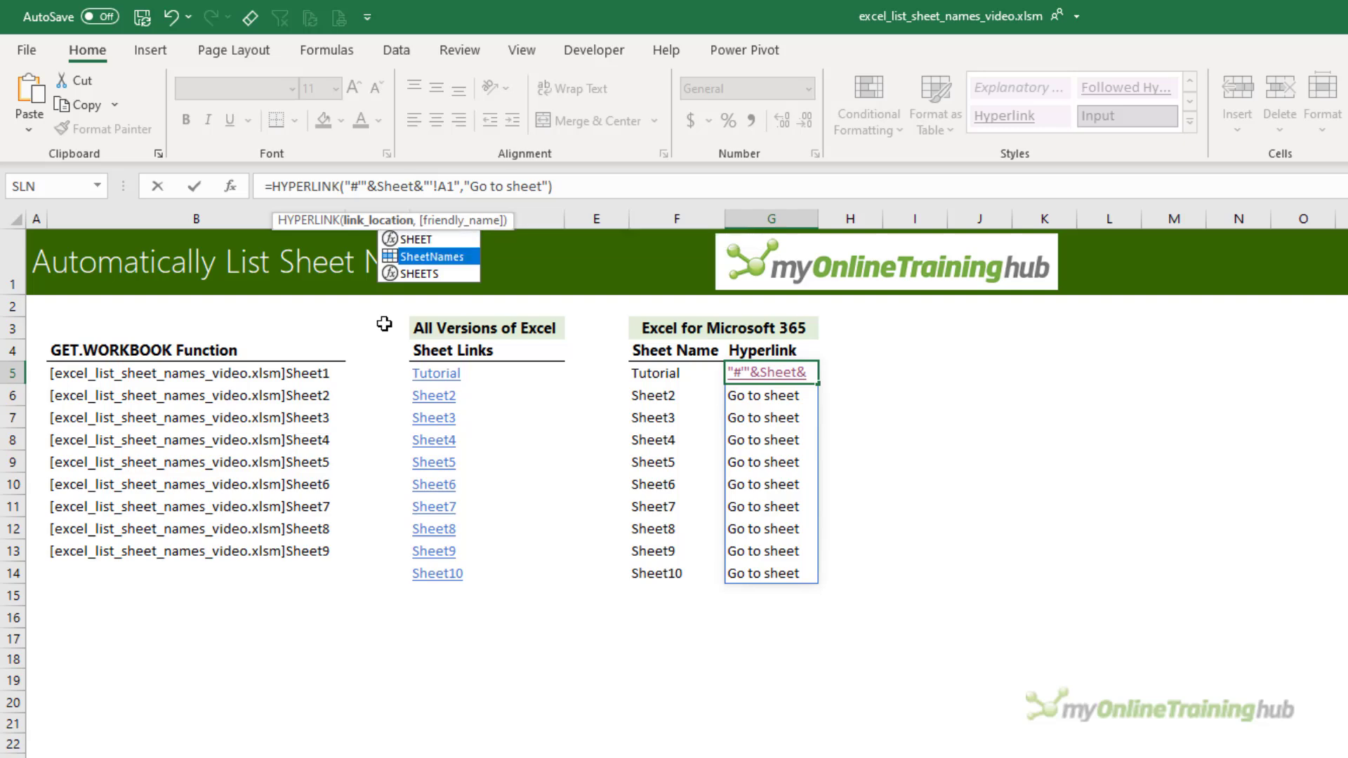
{"action": "key", "text": "Tab"}
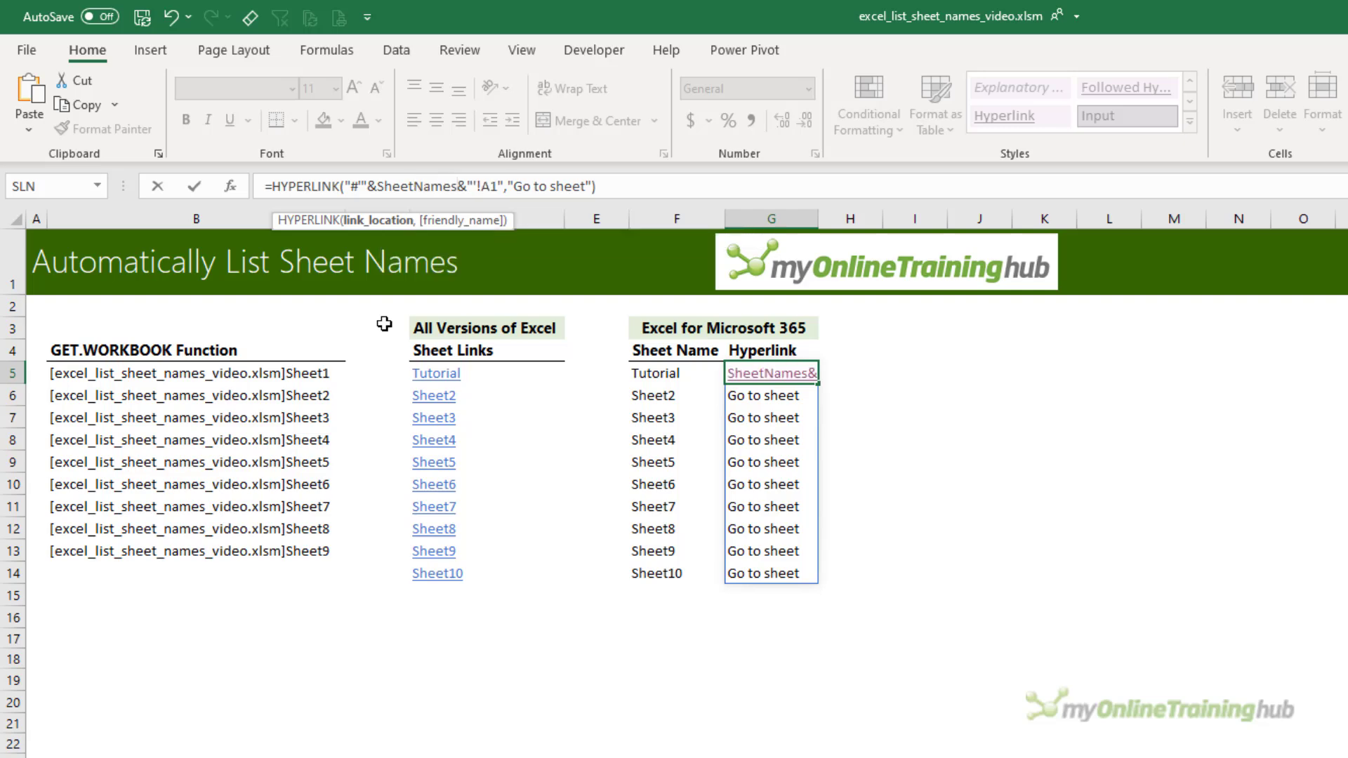
{"action": "key", "text": "Escape"}
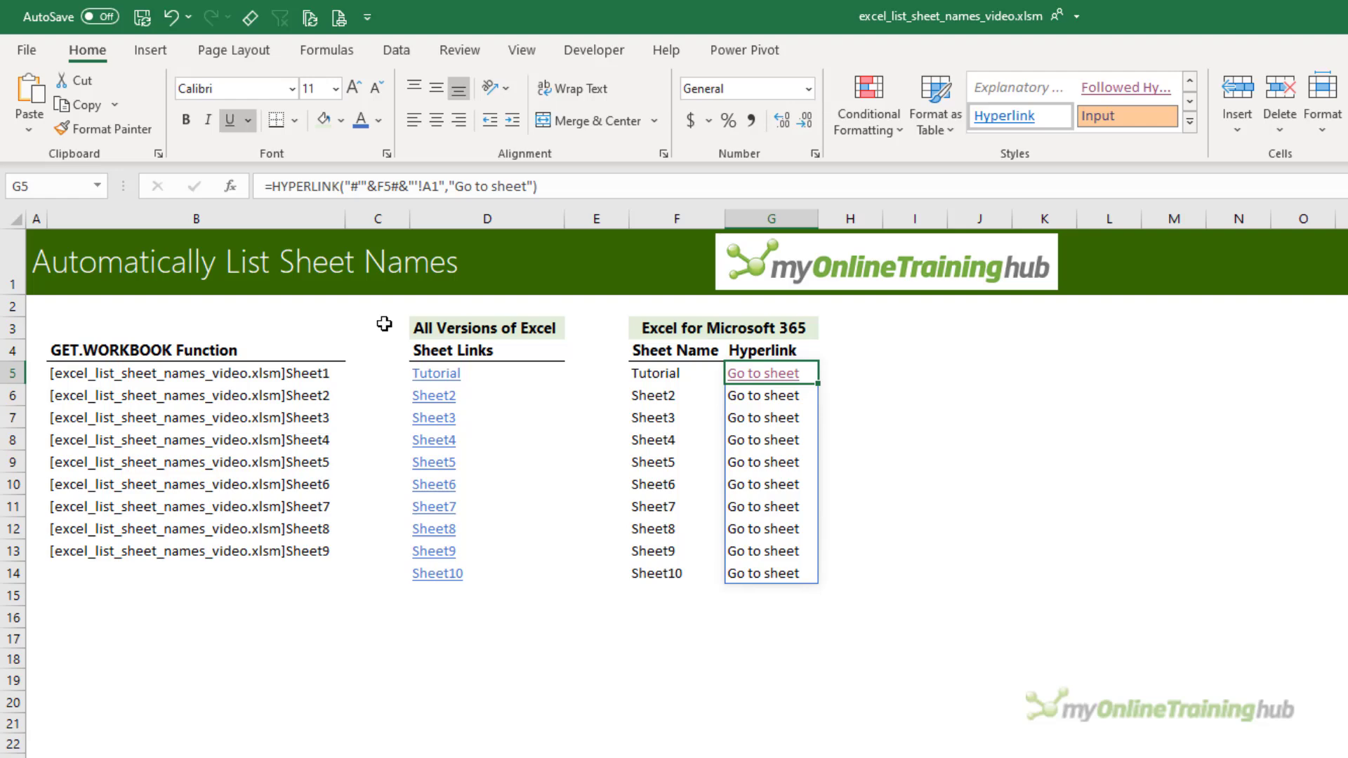
{"action": "key", "text": "Left"}
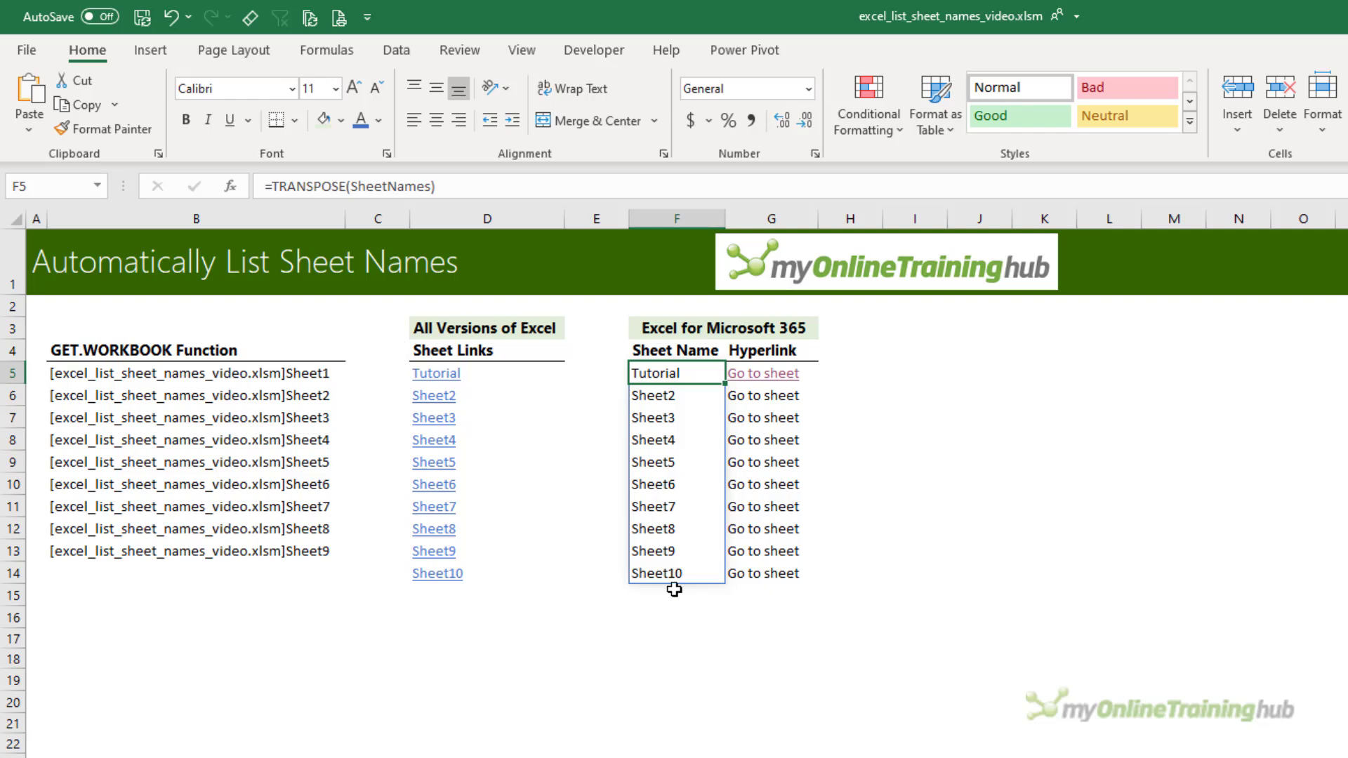
Move the new Sheet11 tab after Sheet10 and confirm it appears in D15 and F15.
{"action": "left_click_drag", "start_coordinate": [676, 591], "coordinate": [680, 677]}
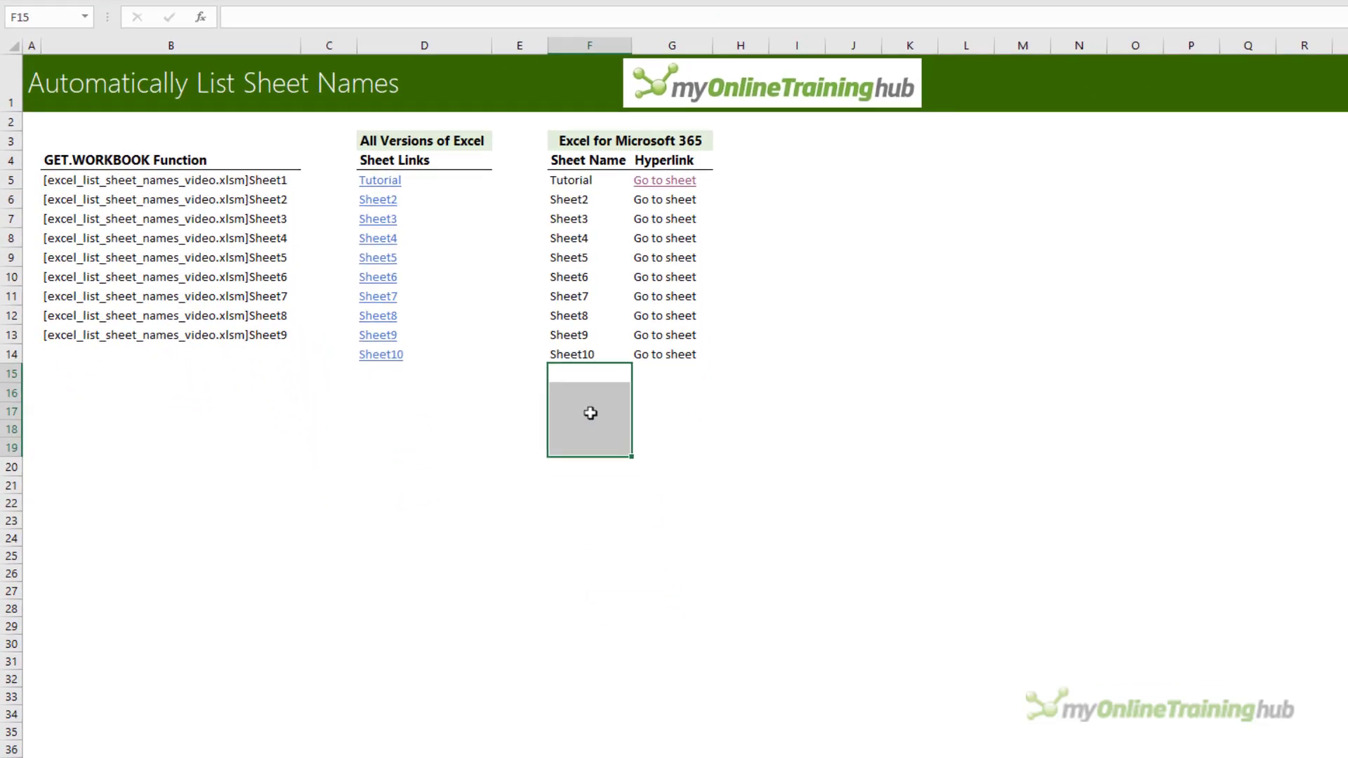
{"action": "left_click", "coordinate": [646, 373]}
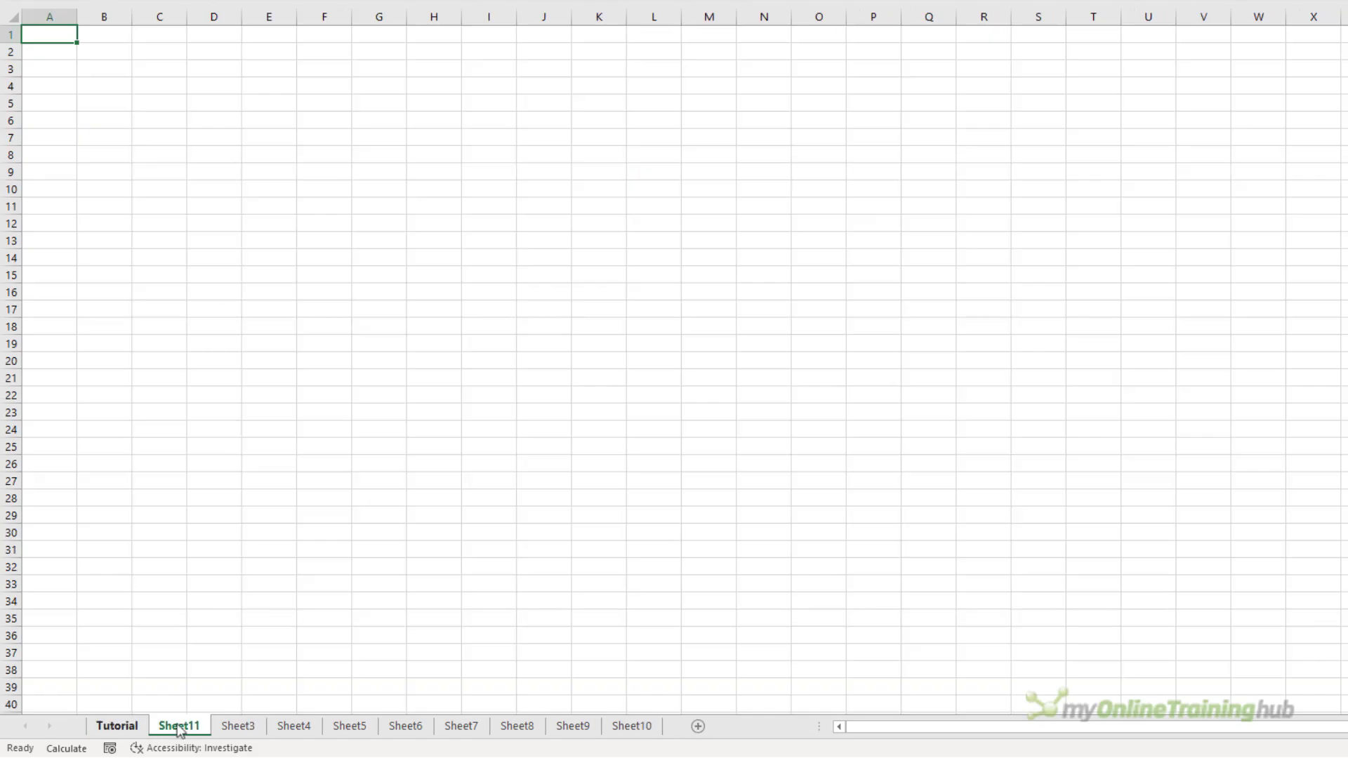
{"action": "left_click", "coordinate": [133, 728]}
{"action": "left_click_drag", "start_coordinate": [176, 727], "coordinate": [665, 738]}
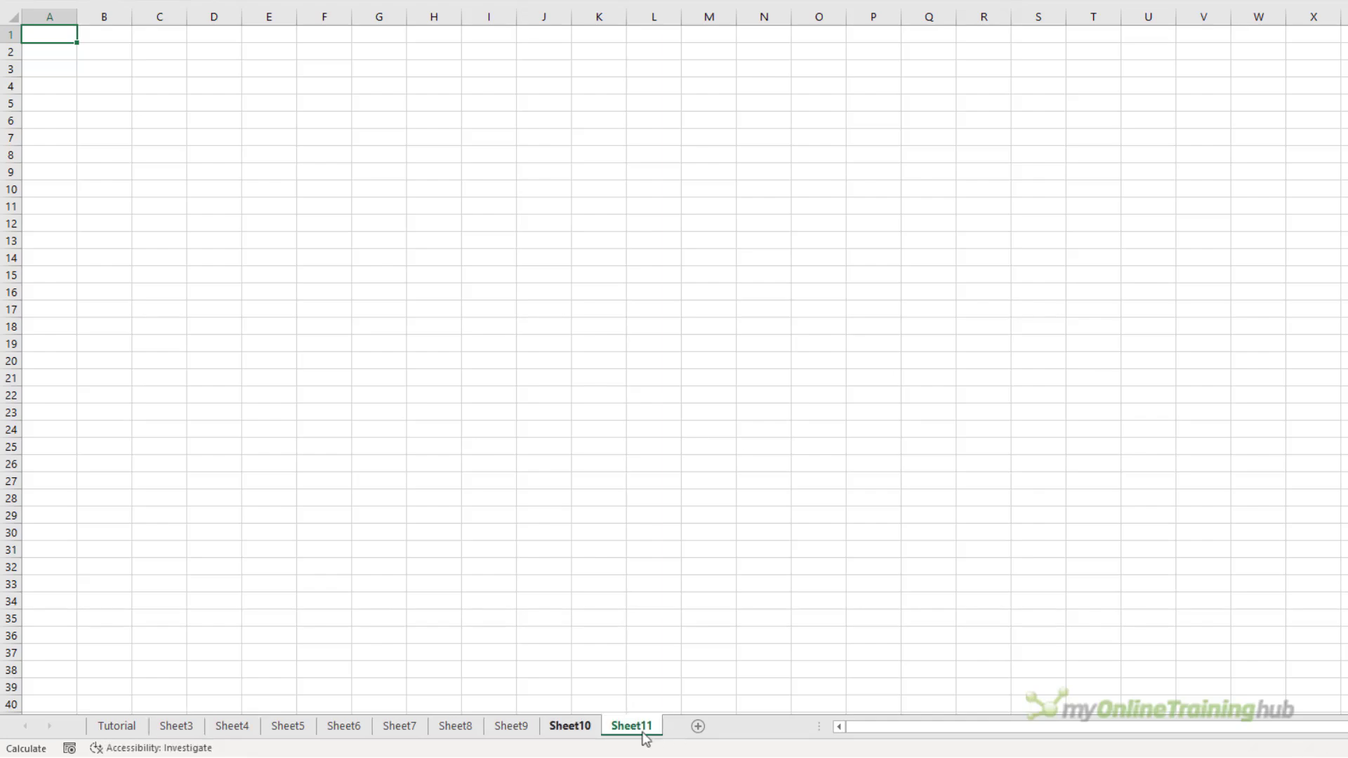
{"action": "left_click", "coordinate": [118, 727]}
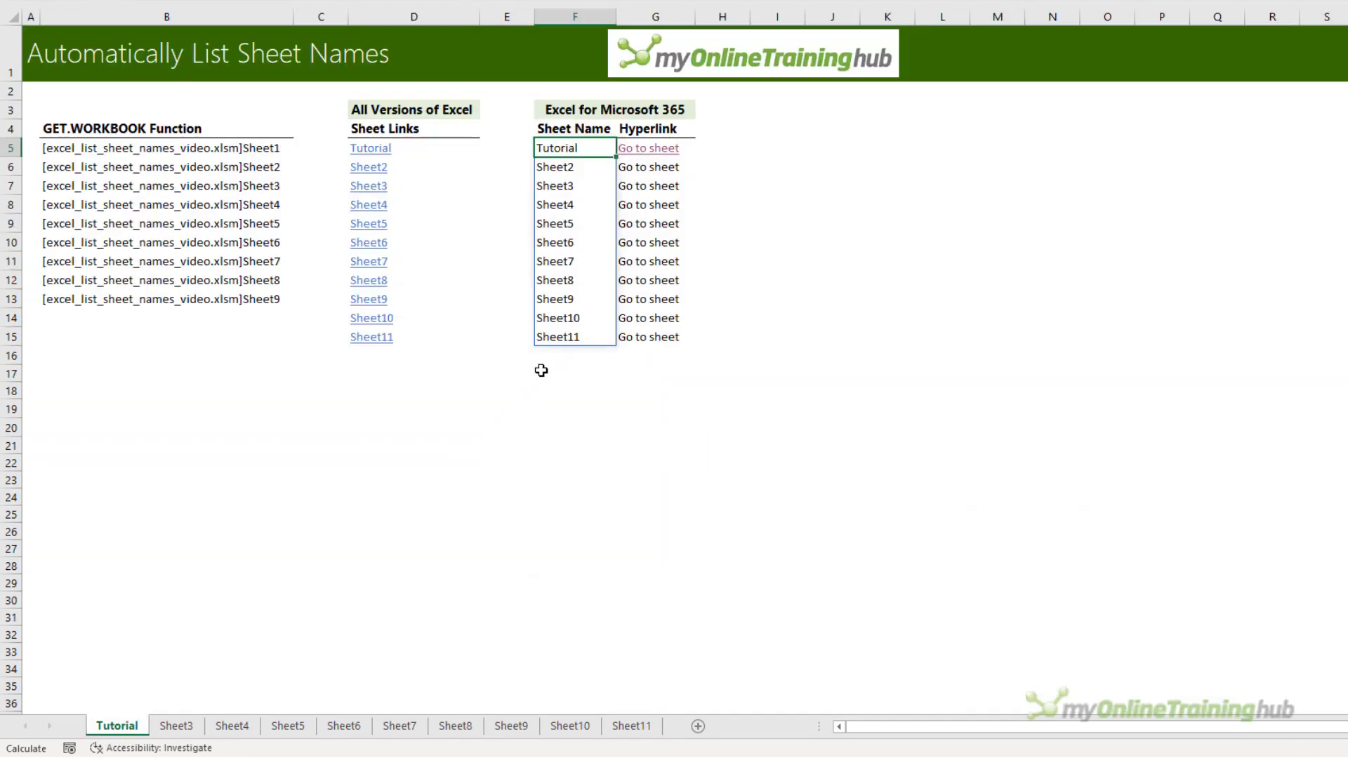
{"action": "left_click", "coordinate": [652, 344]}
{"action": "left_click_drag", "start_coordinate": [422, 340], "coordinate": [400, 484]}
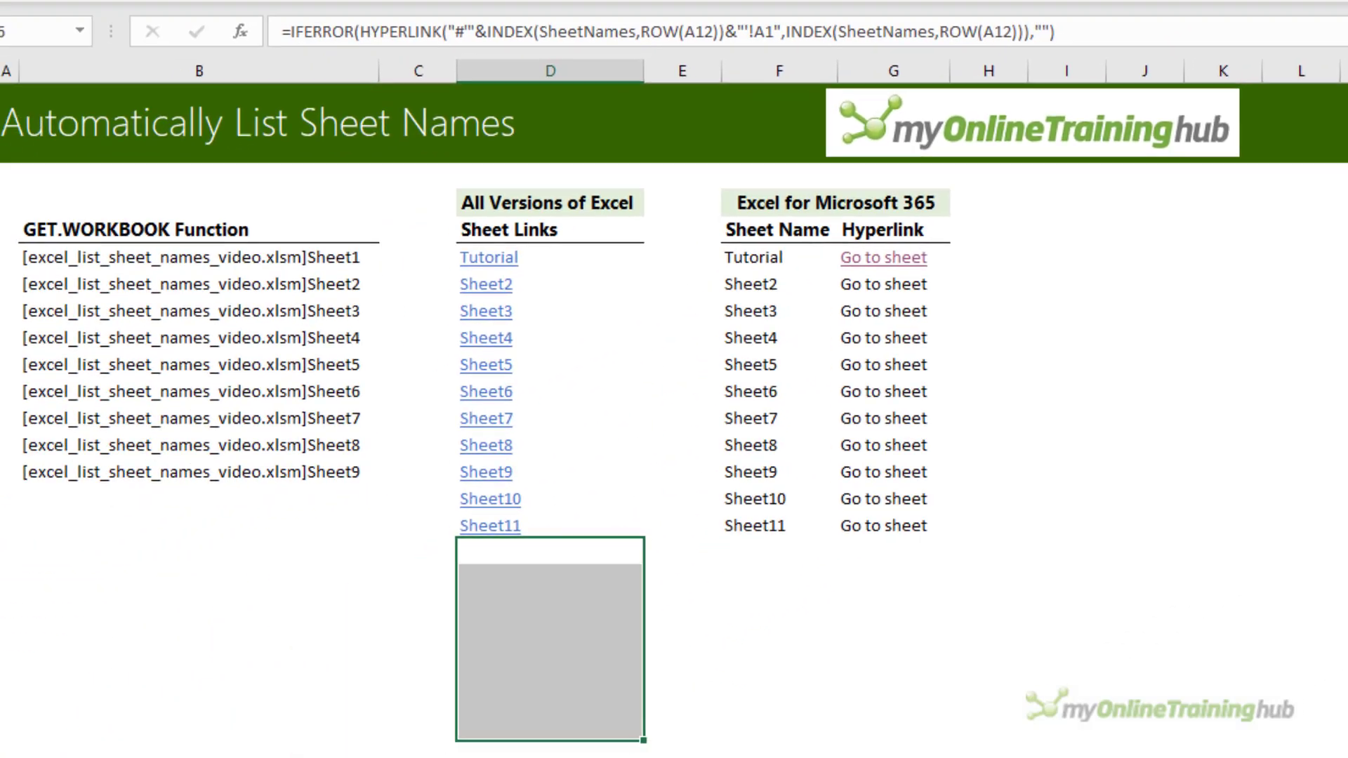
{"action": "left_click", "coordinate": [1166, 253]}
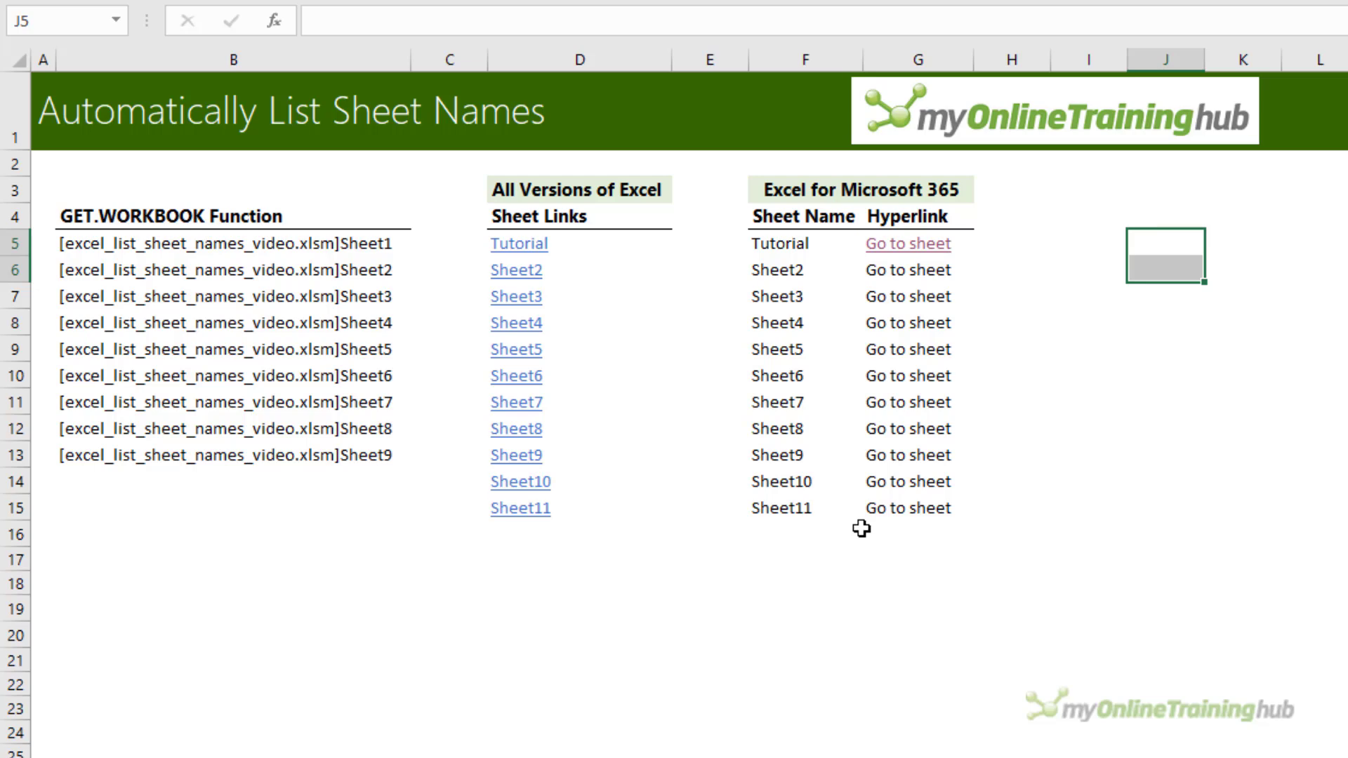
Re-enter B5's =TRANSPOSE(GetWorkbook) so column B lists Tutorial through Sheet11.
{"action": "left_click", "coordinate": [293, 250]}
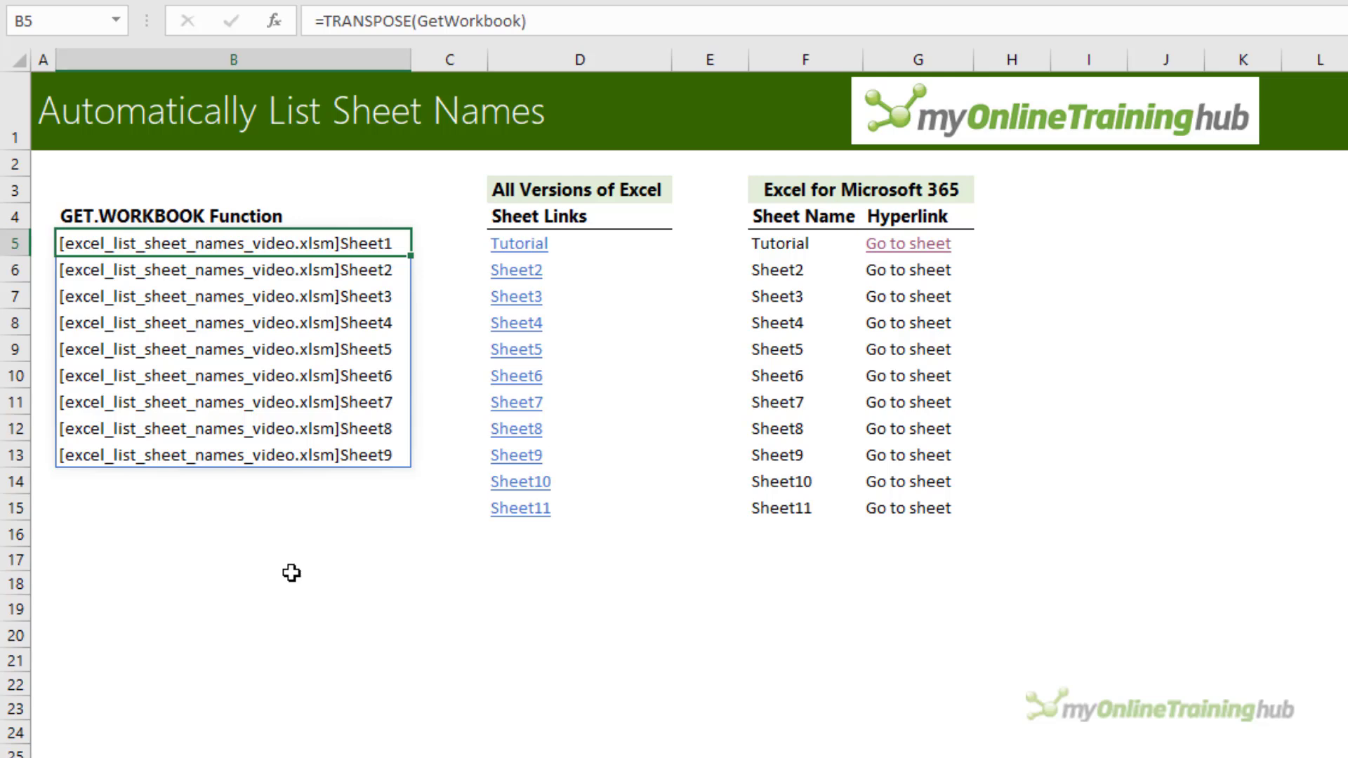
{"action": "key", "text": "F2"}
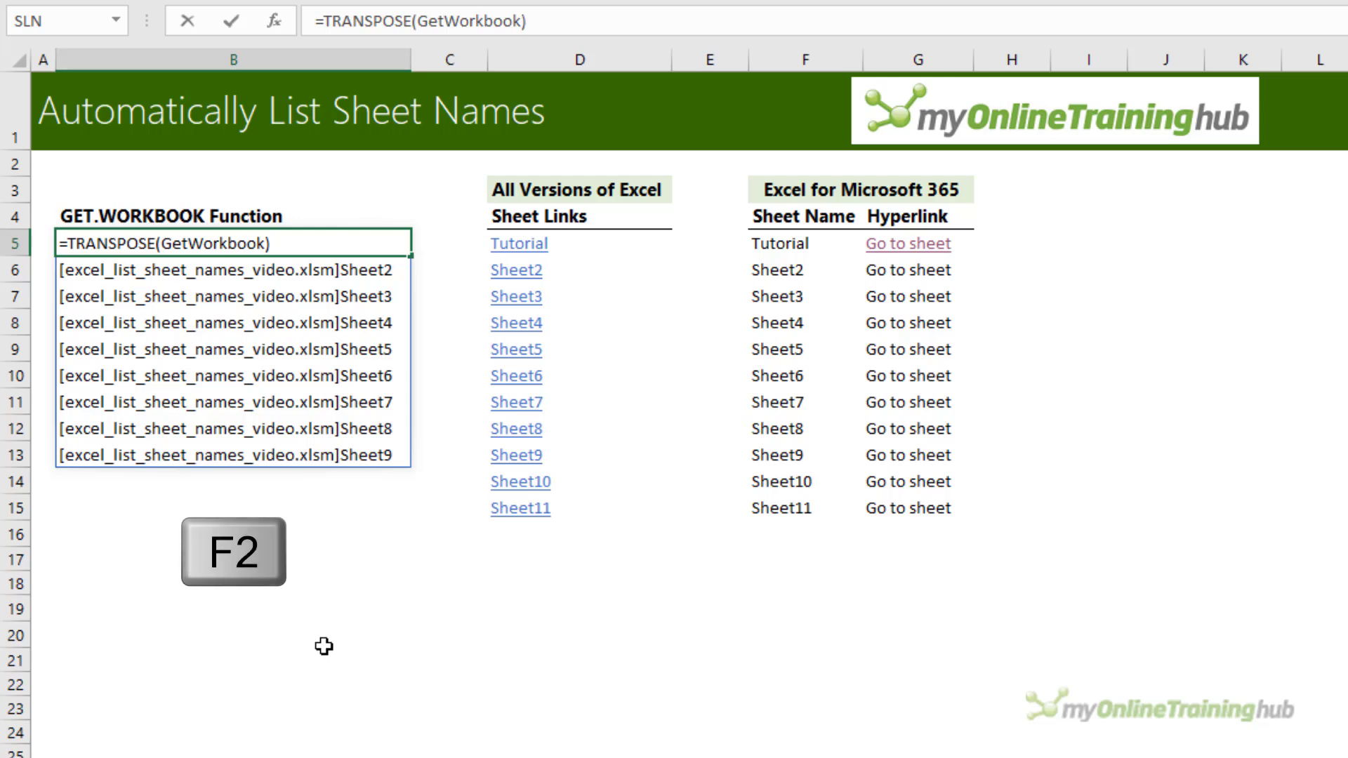
{"action": "key", "text": "Return"}
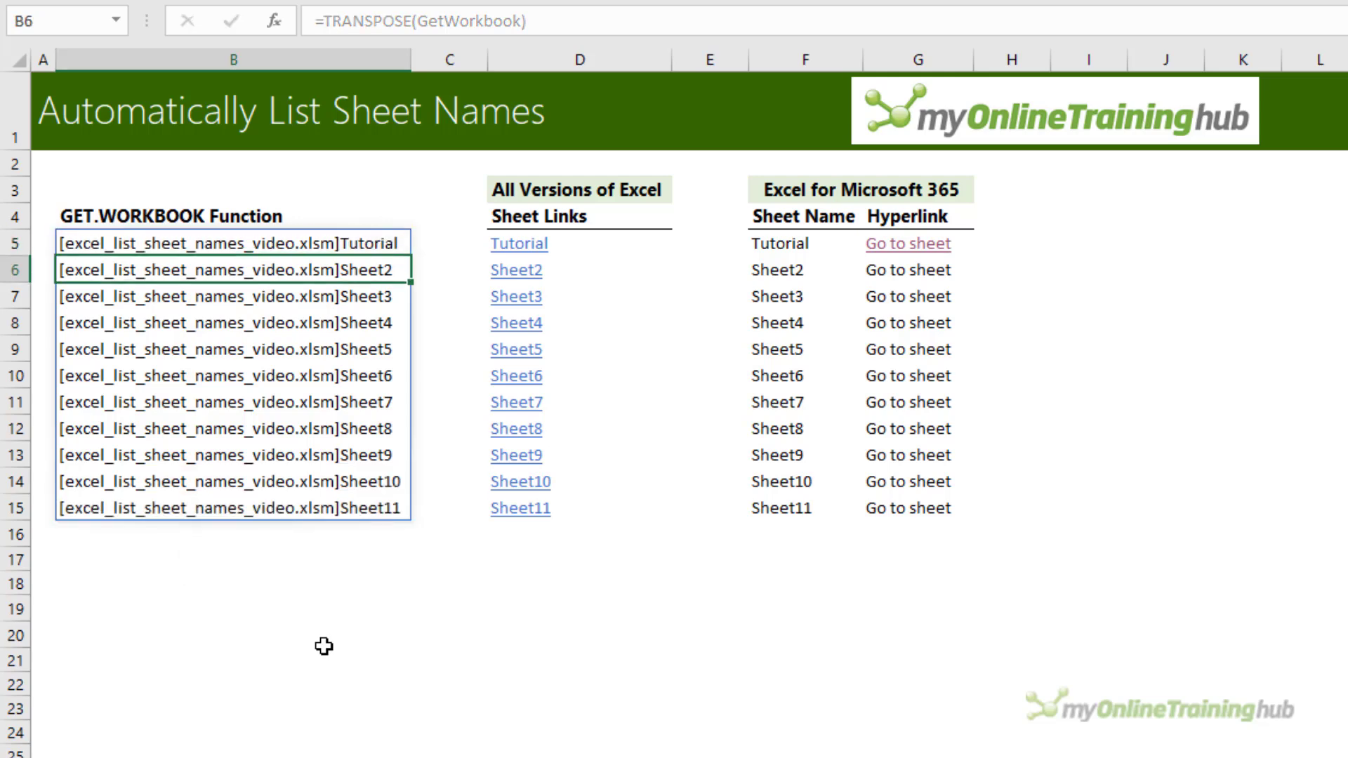